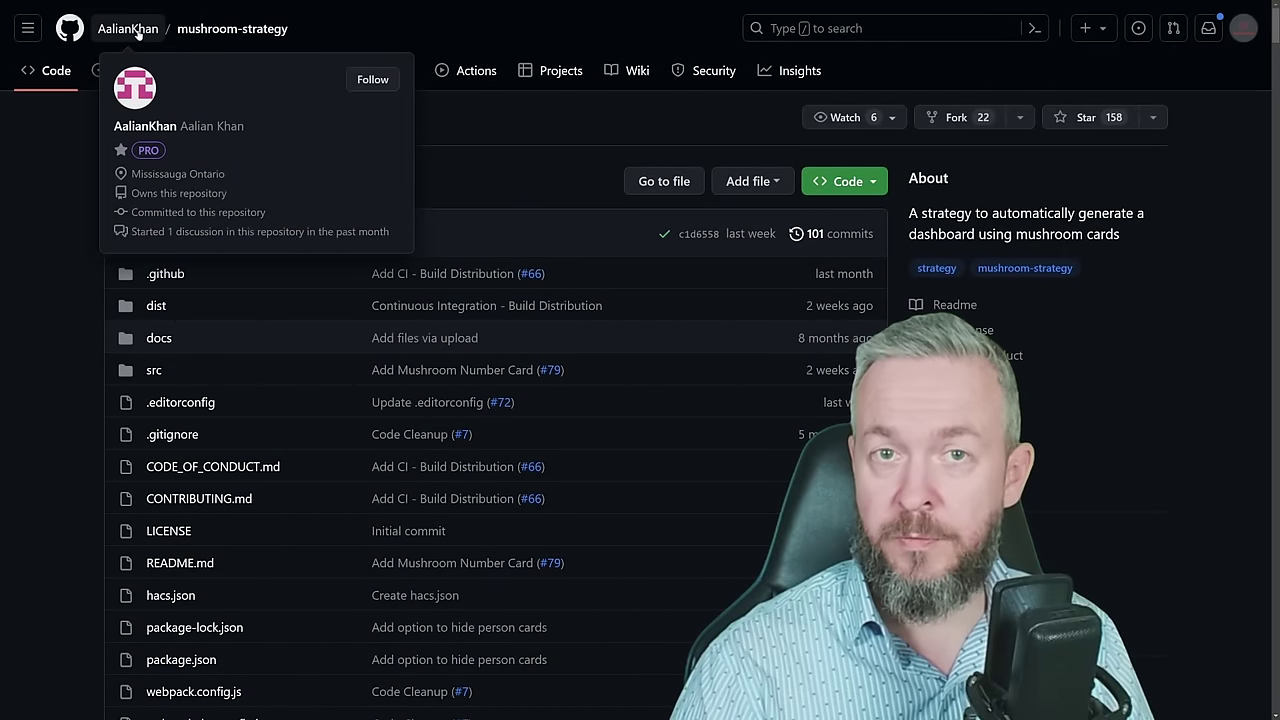
# Star the mushroom-strategy repository from its GitHub page.
pyautogui.click(1057, 125)
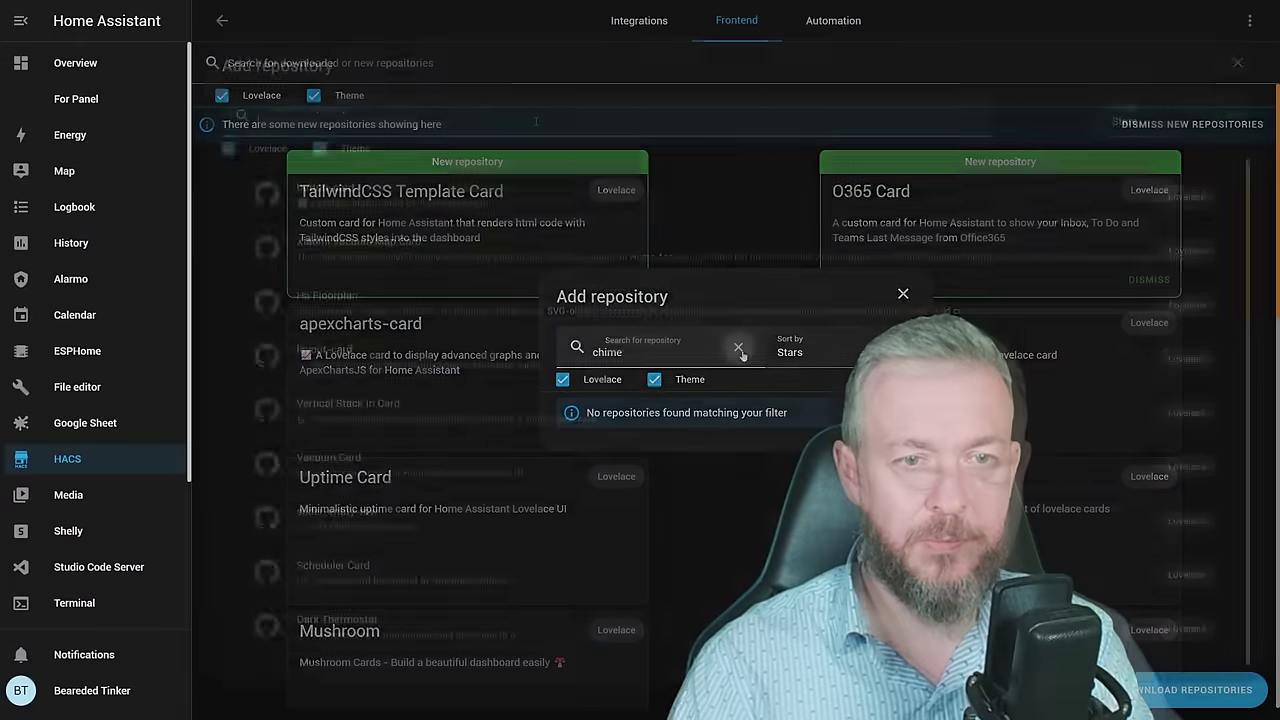
# Clear the HACS search, download Mushroom dashboard strategy, and select its strategy YAML snippet.
pyautogui.click(738, 347)
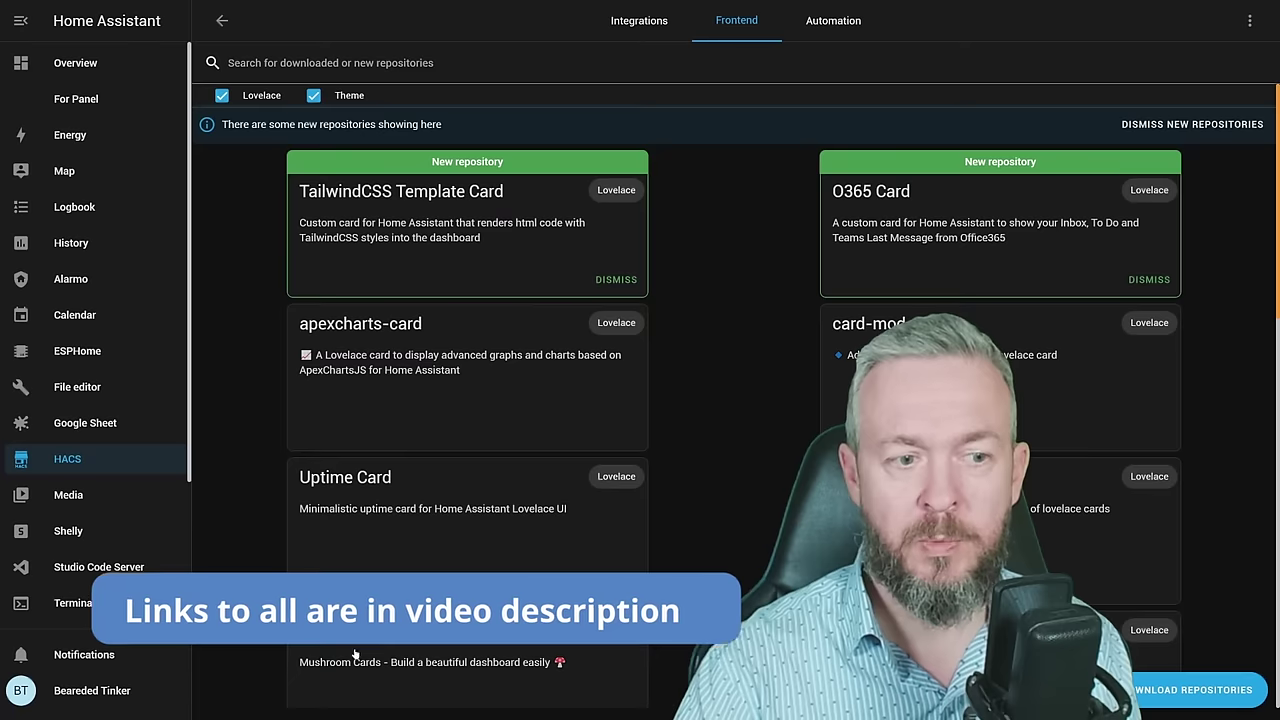
pyautogui.scroll(-10, 386, 478)
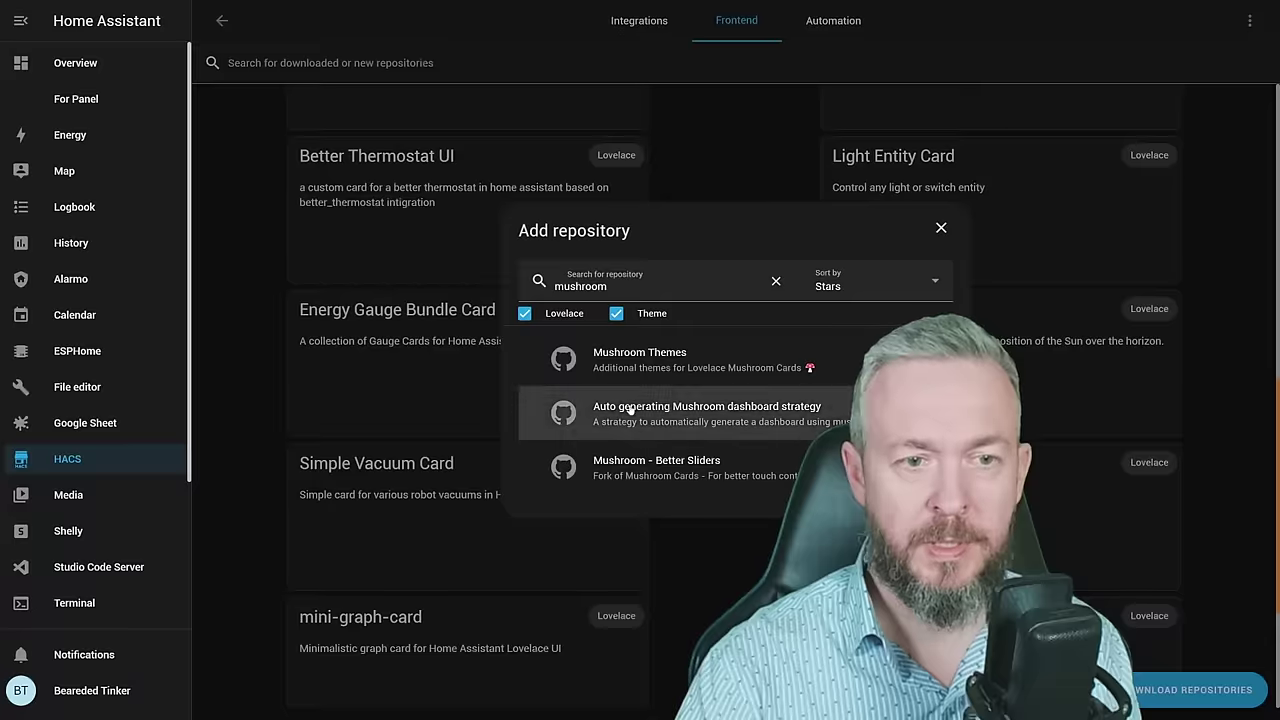
pyautogui.click(856, 352)
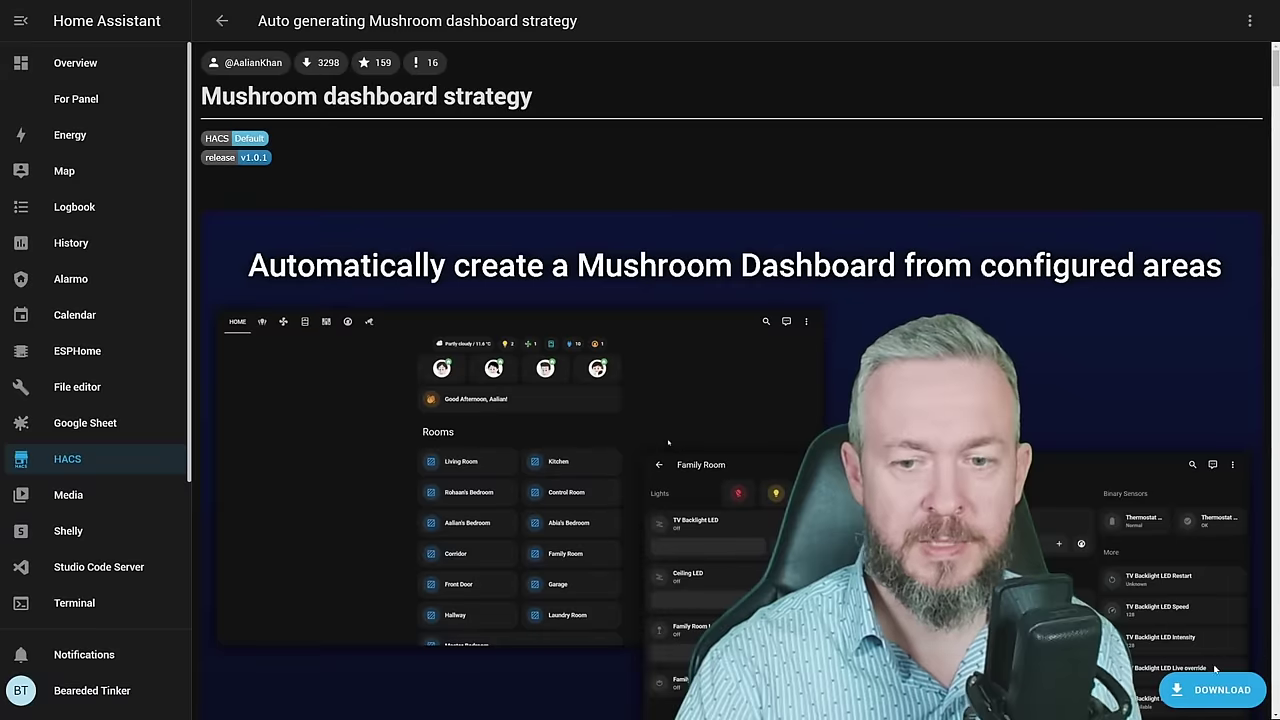
pyautogui.click(1197, 697)
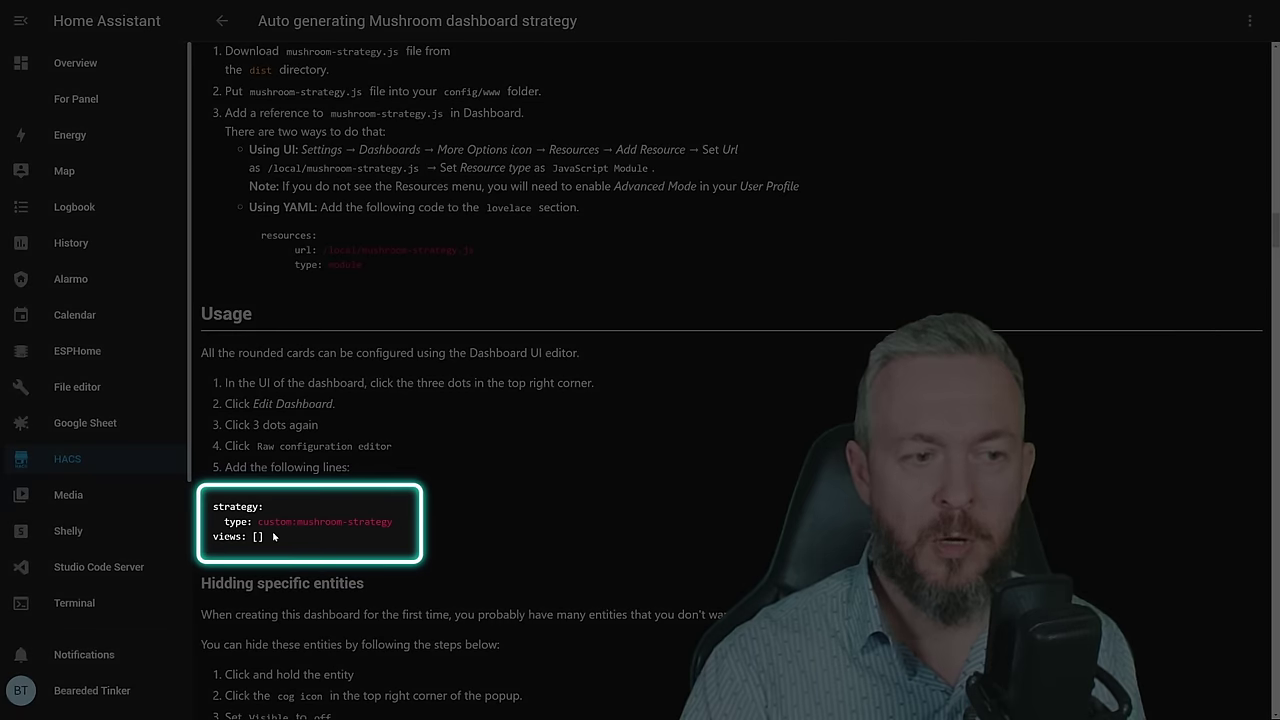
pyautogui.moveTo(264, 537); pyautogui.dragTo(208, 507)
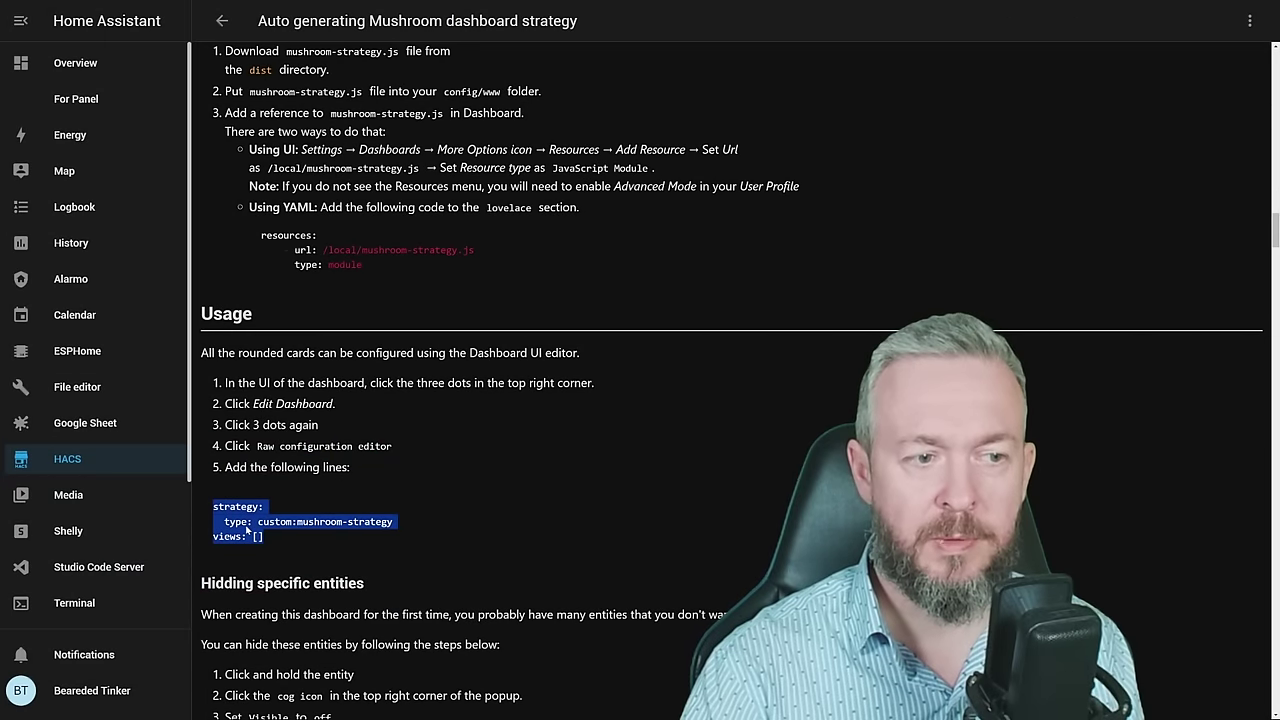
pyautogui.scroll(-4, 87, 597)
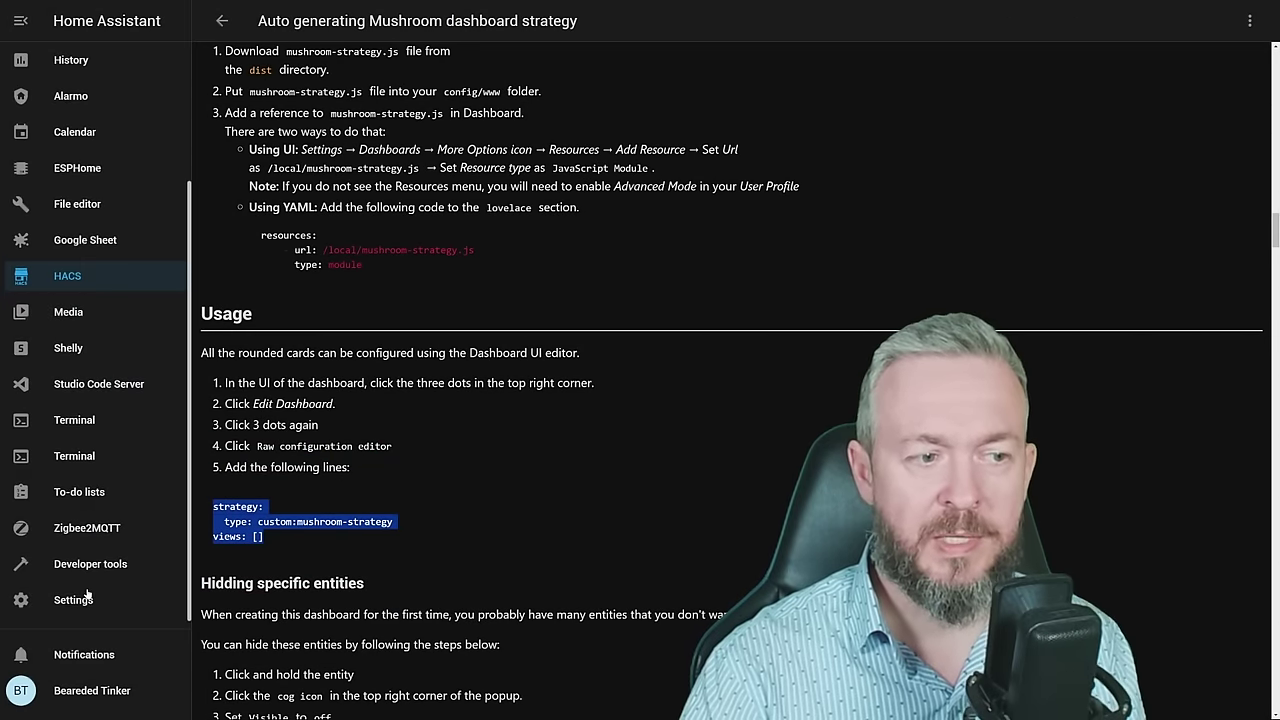
# Create a dashboard titled 'Mushroom Strategy' with the air-conditioner icon.
pyautogui.click(87, 597)
pyautogui.click(594, 350)
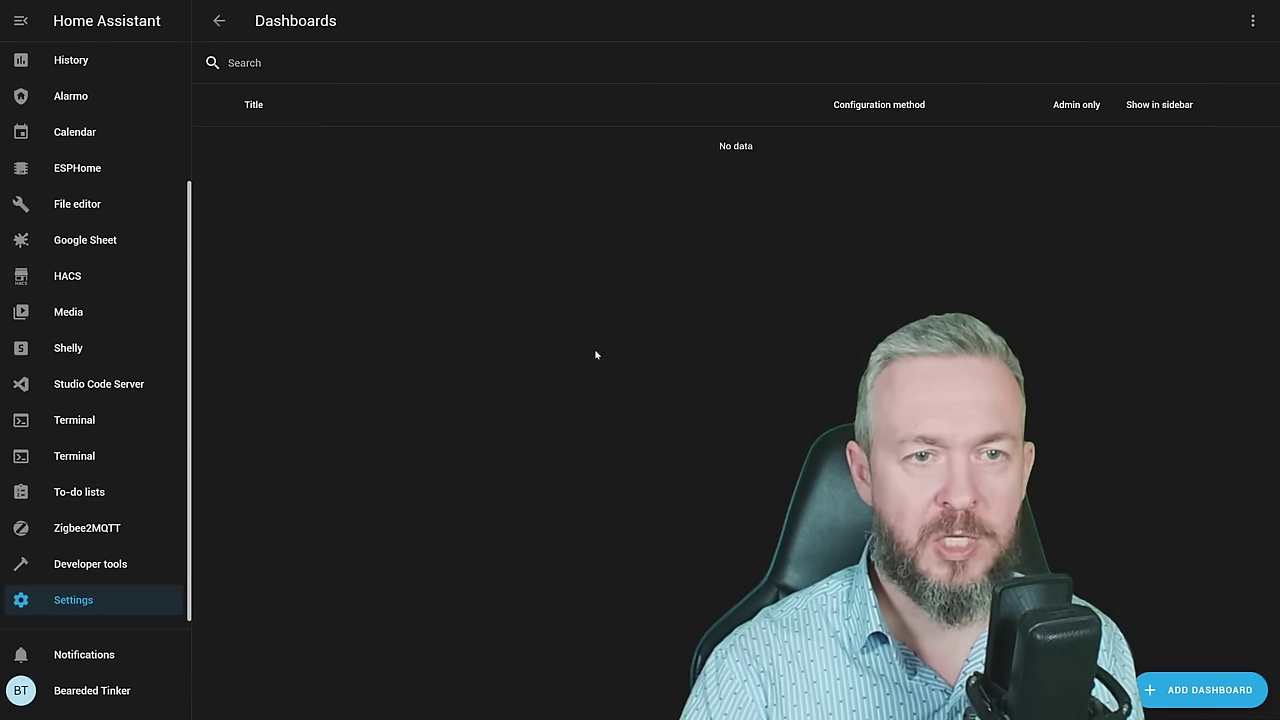
pyautogui.click(1202, 690)
pyautogui.click(597, 232)
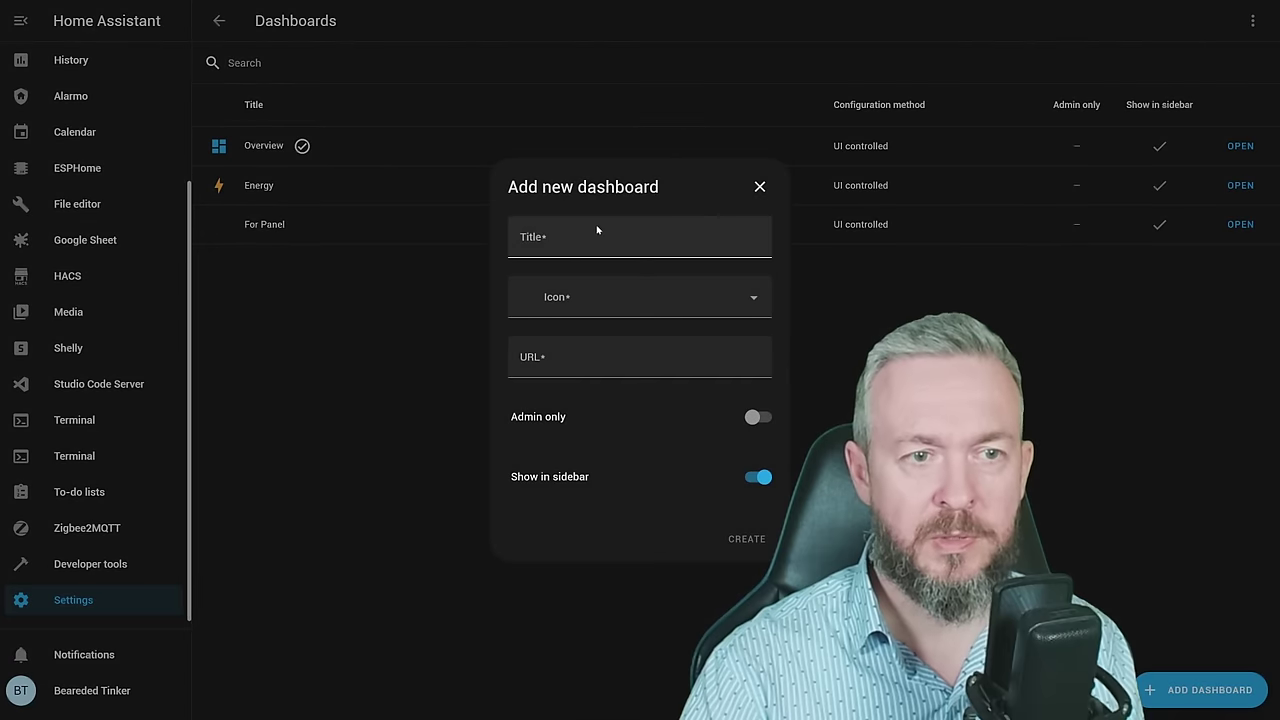
pyautogui.write('Mush')
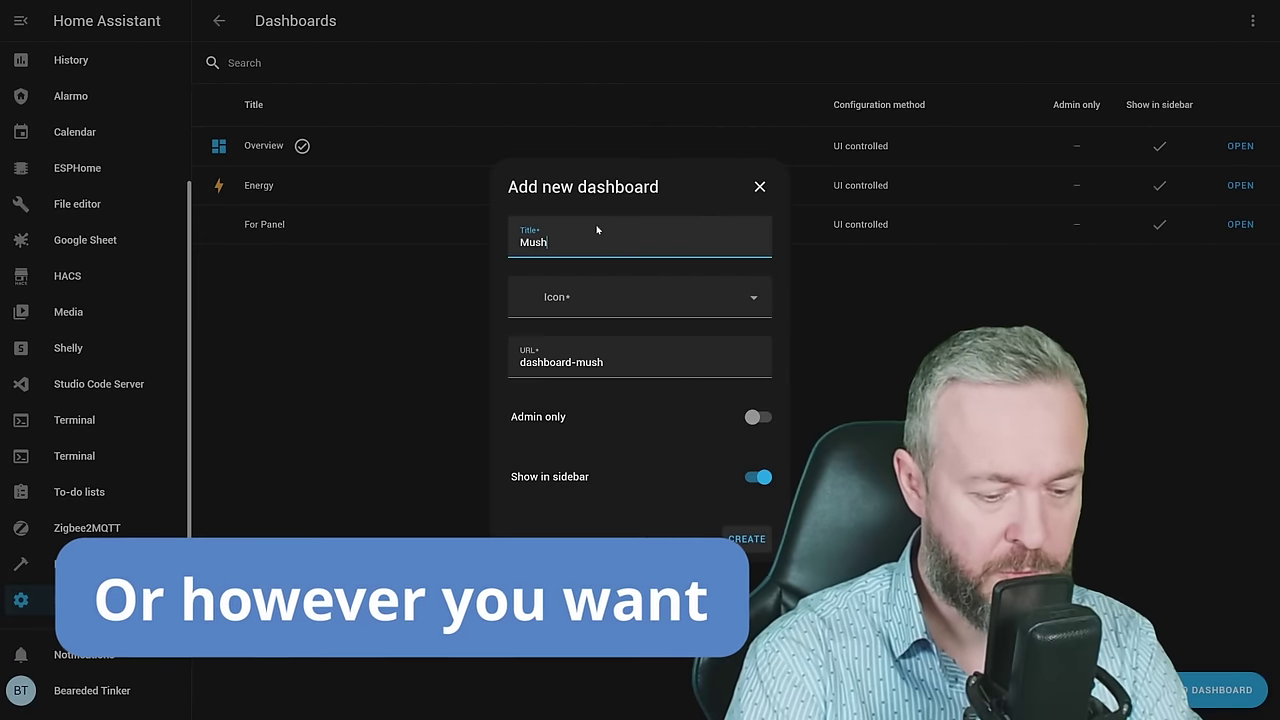
pyautogui.write('room St')
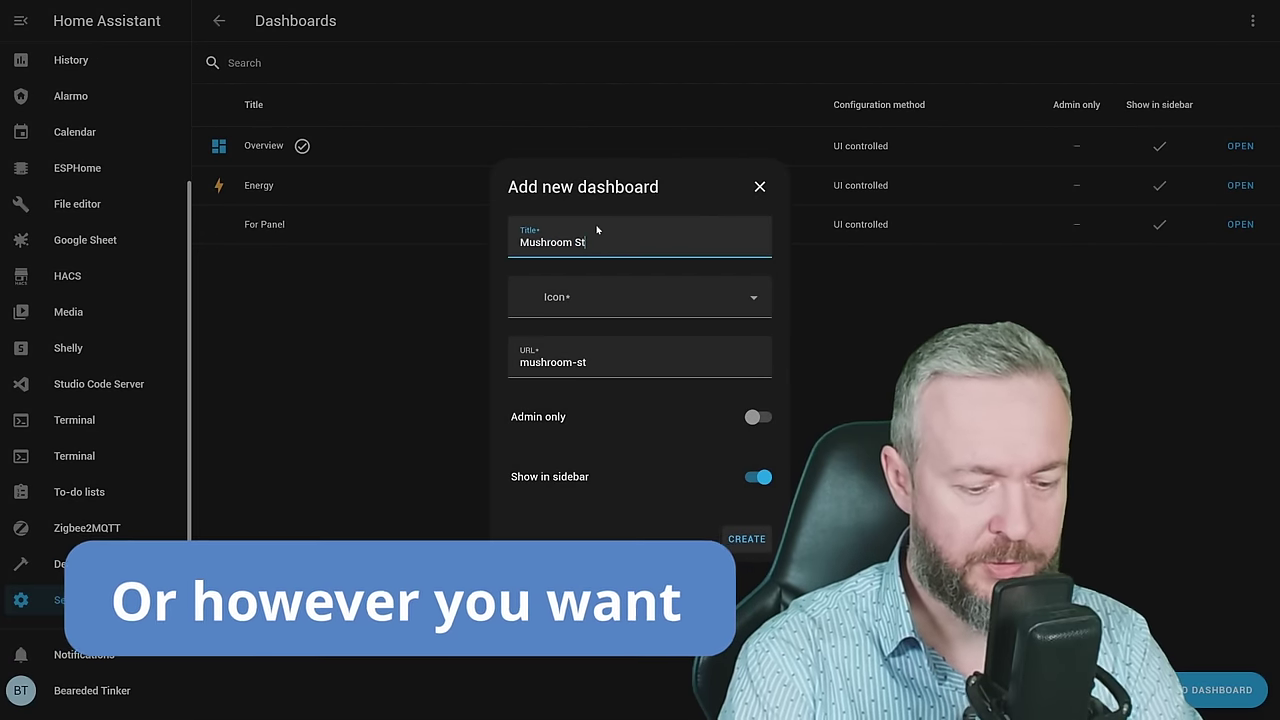
pyautogui.write('rategy')
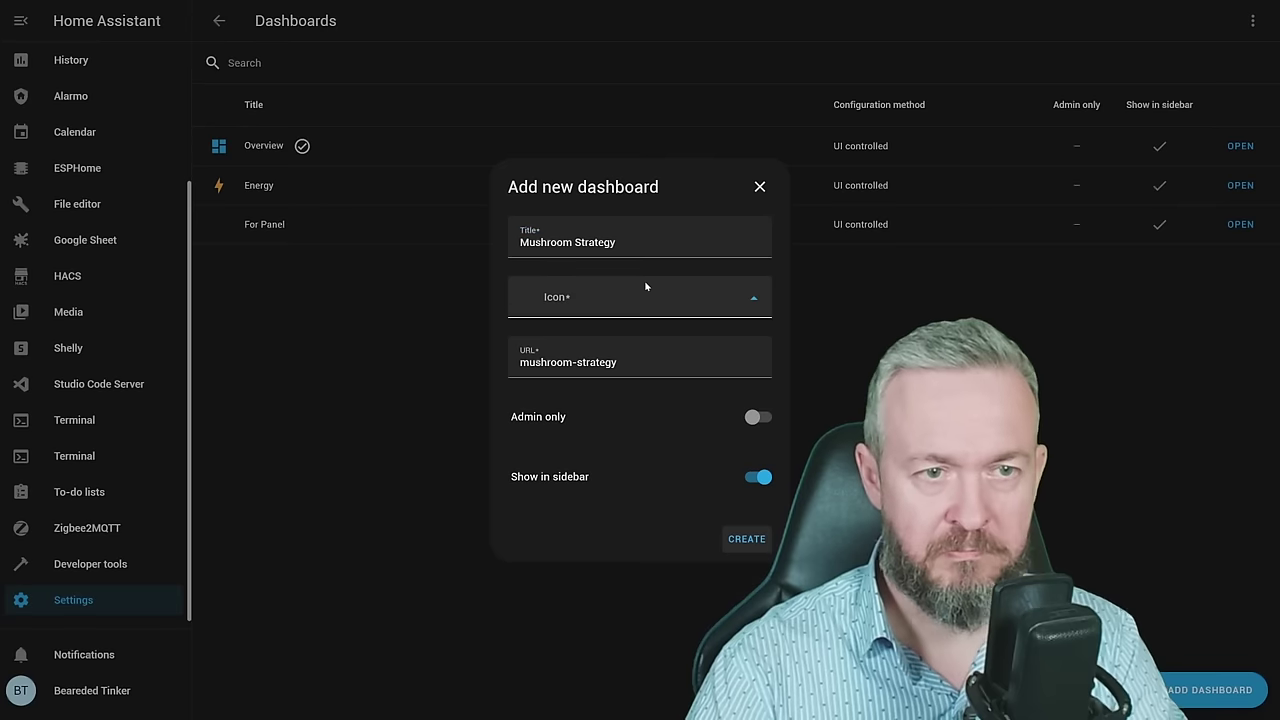
pyautogui.click(646, 287)
pyautogui.click(594, 478)
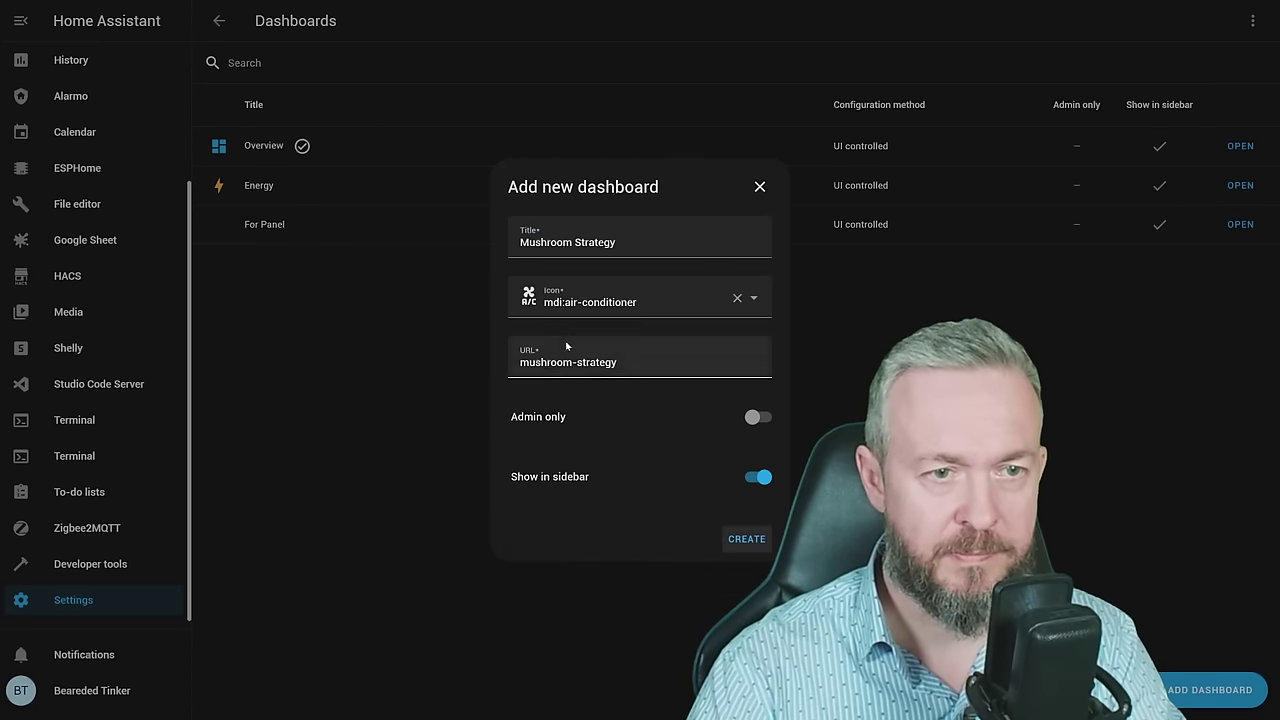
pyautogui.click(748, 539)
# Open the new dashboard and take control of it starting from an empty layout.
pyautogui.click(100, 134)
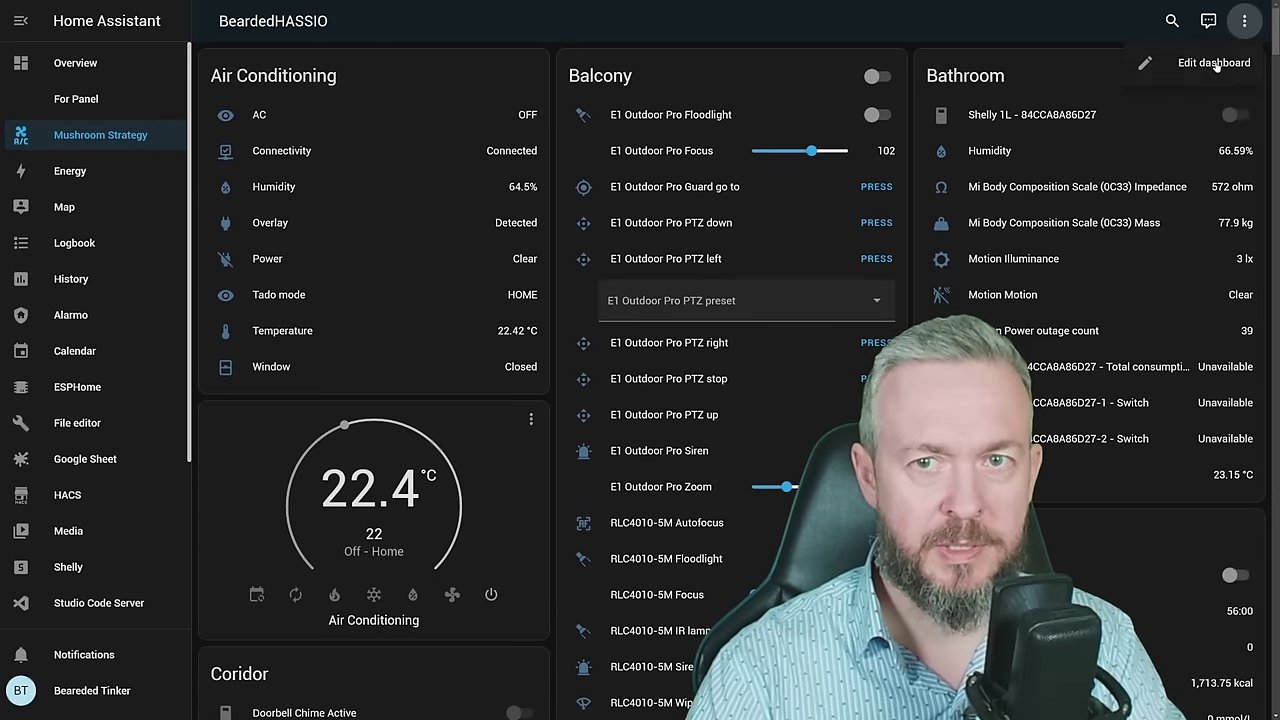
pyautogui.click(1244, 20)
pyautogui.click(1180, 100)
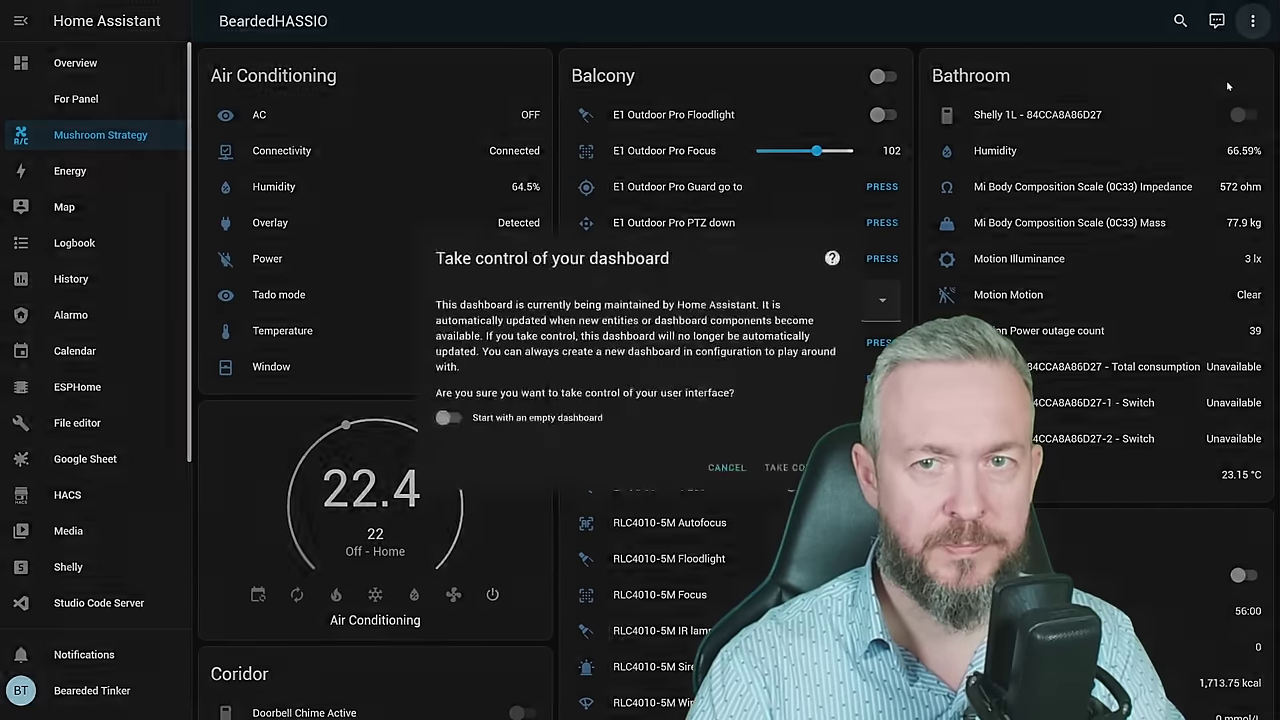
pyautogui.click(446, 418)
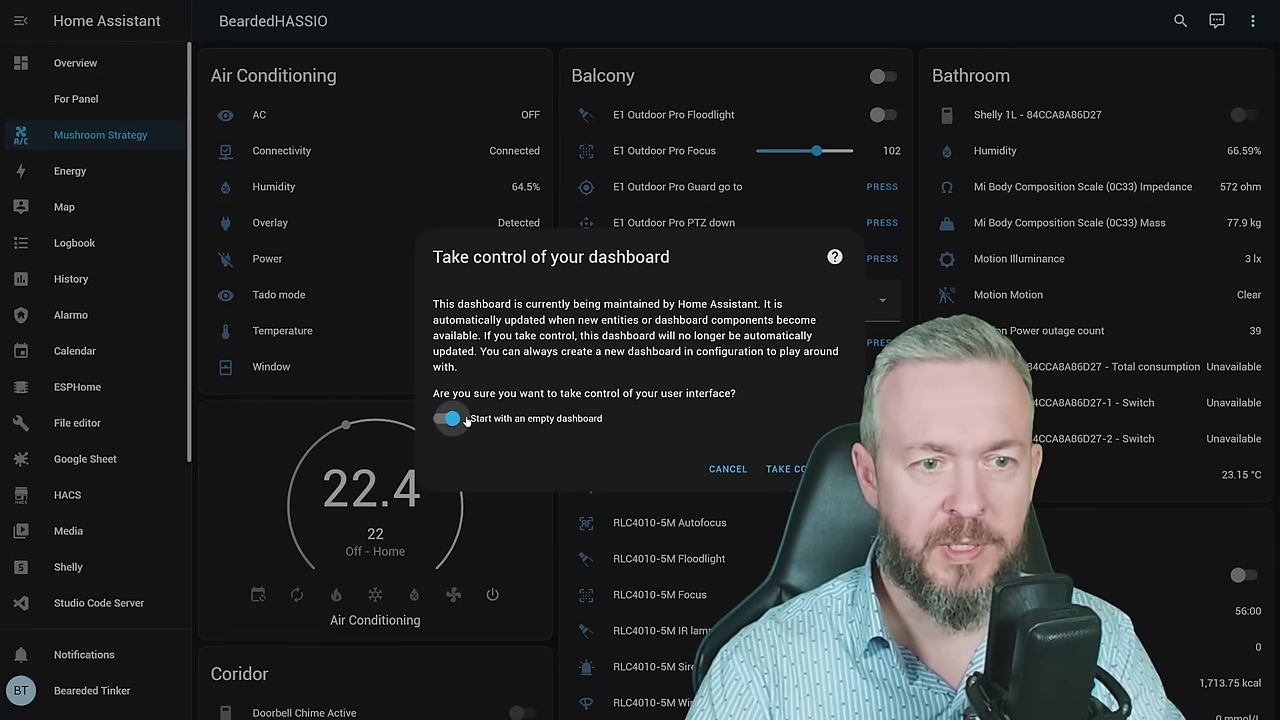
pyautogui.click(780, 470)
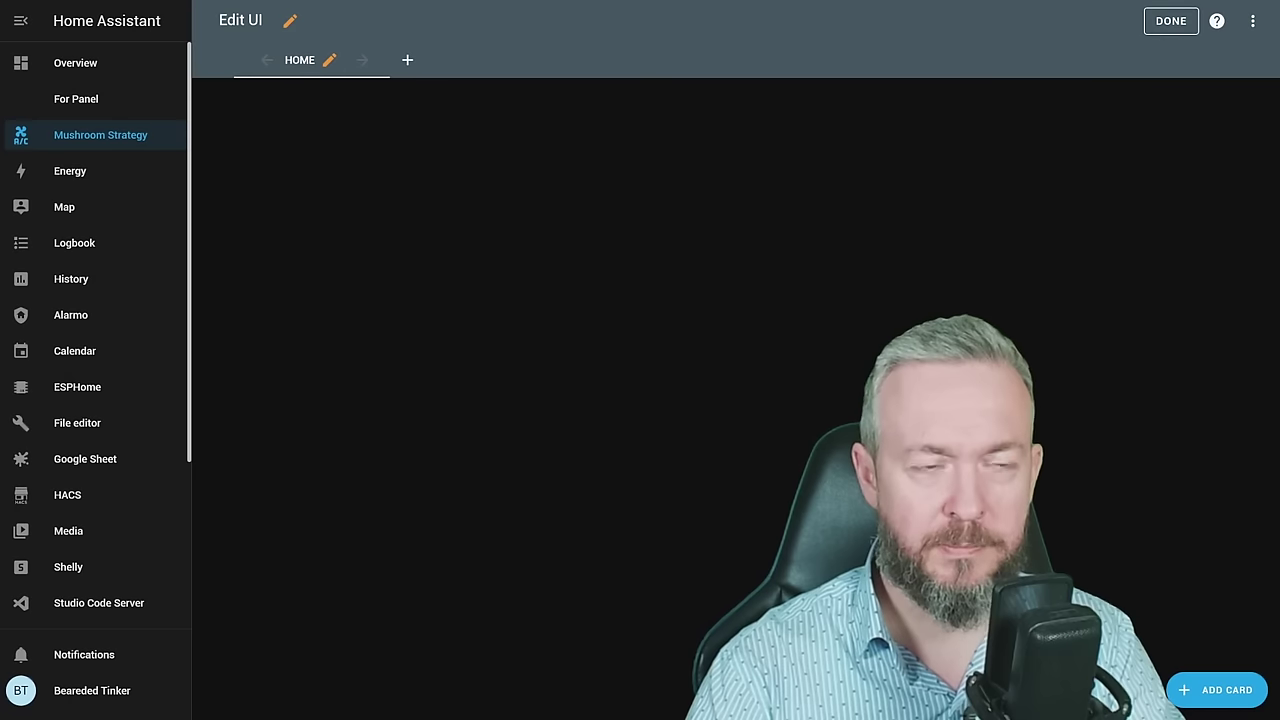
# Replace the raw YAML configuration with the pasted custom:mushroom-strategy config and save.
pyautogui.click(1252, 20)
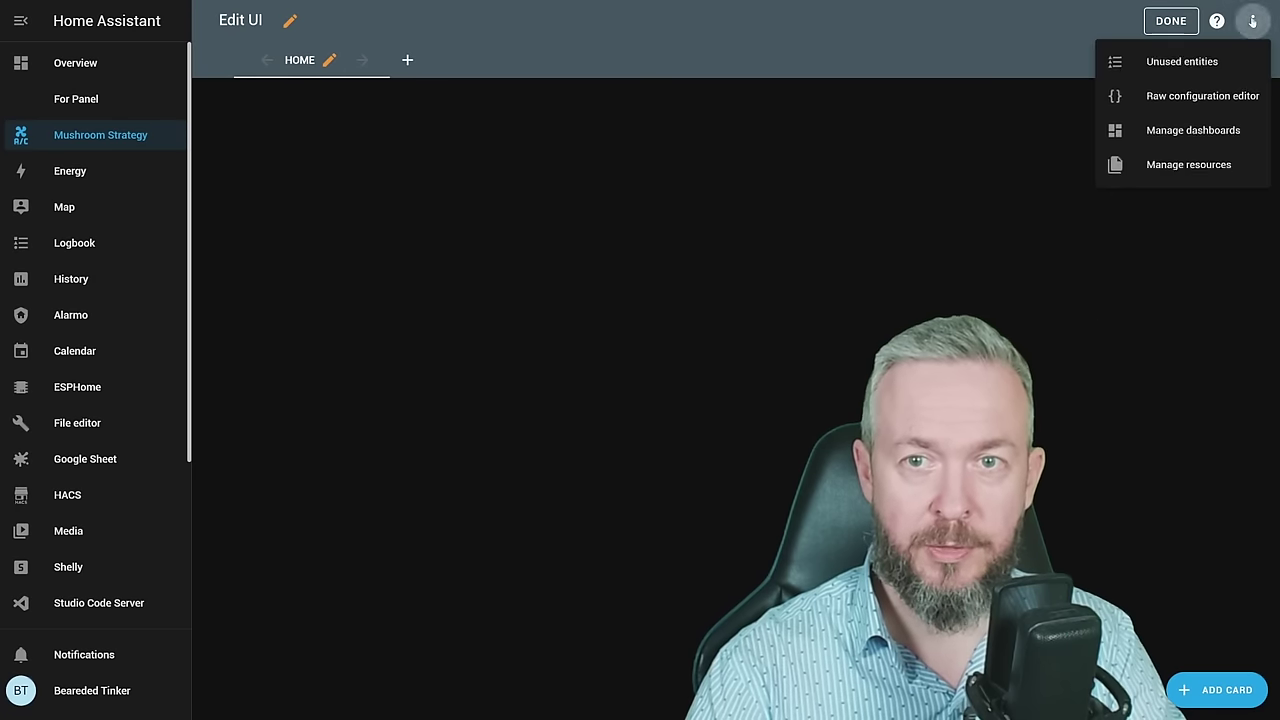
pyautogui.click(1210, 102)
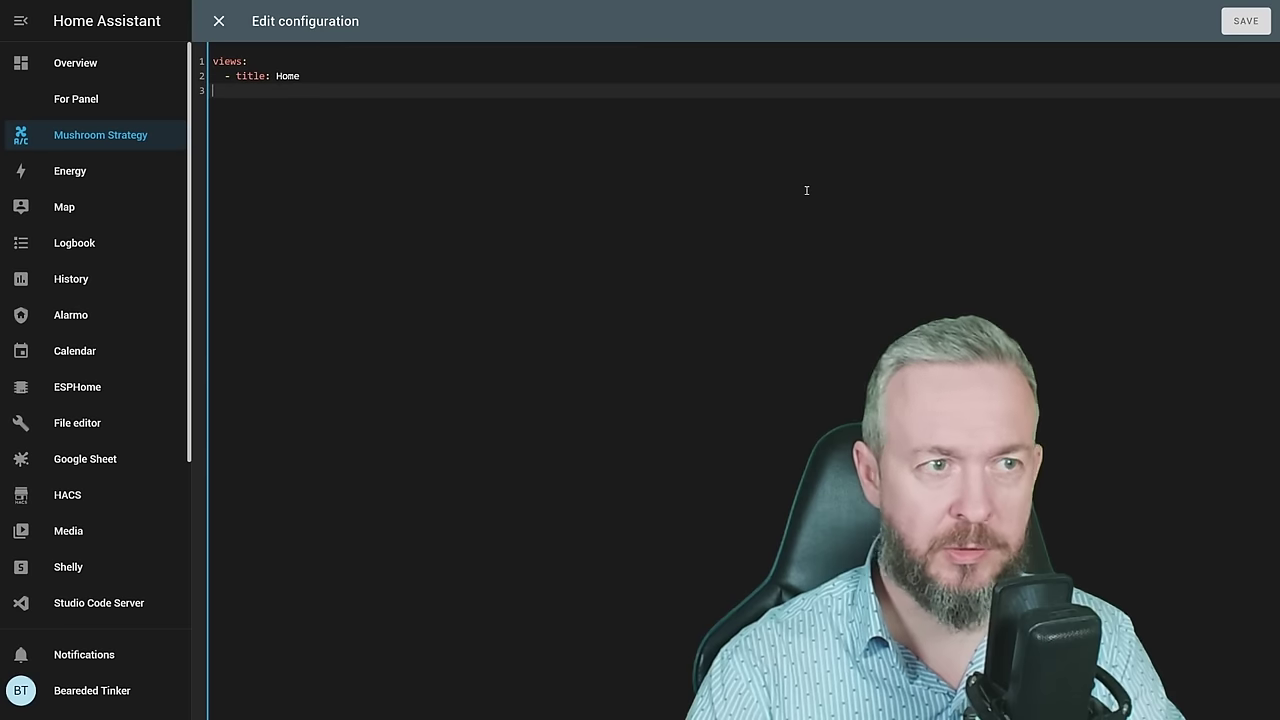
pyautogui.hotkey('ctrl', 'a')
pyautogui.write('strategy:   type: custom:mushroom-strategy views: []')
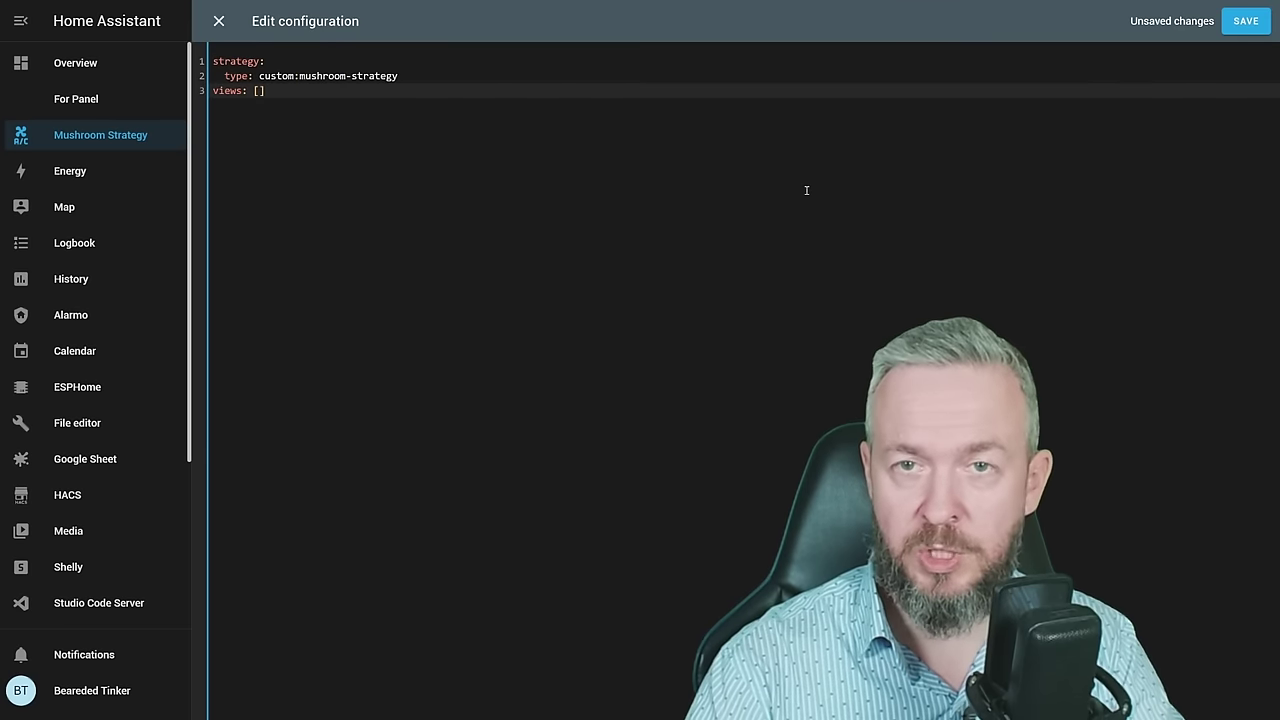
pyautogui.click(1246, 21)
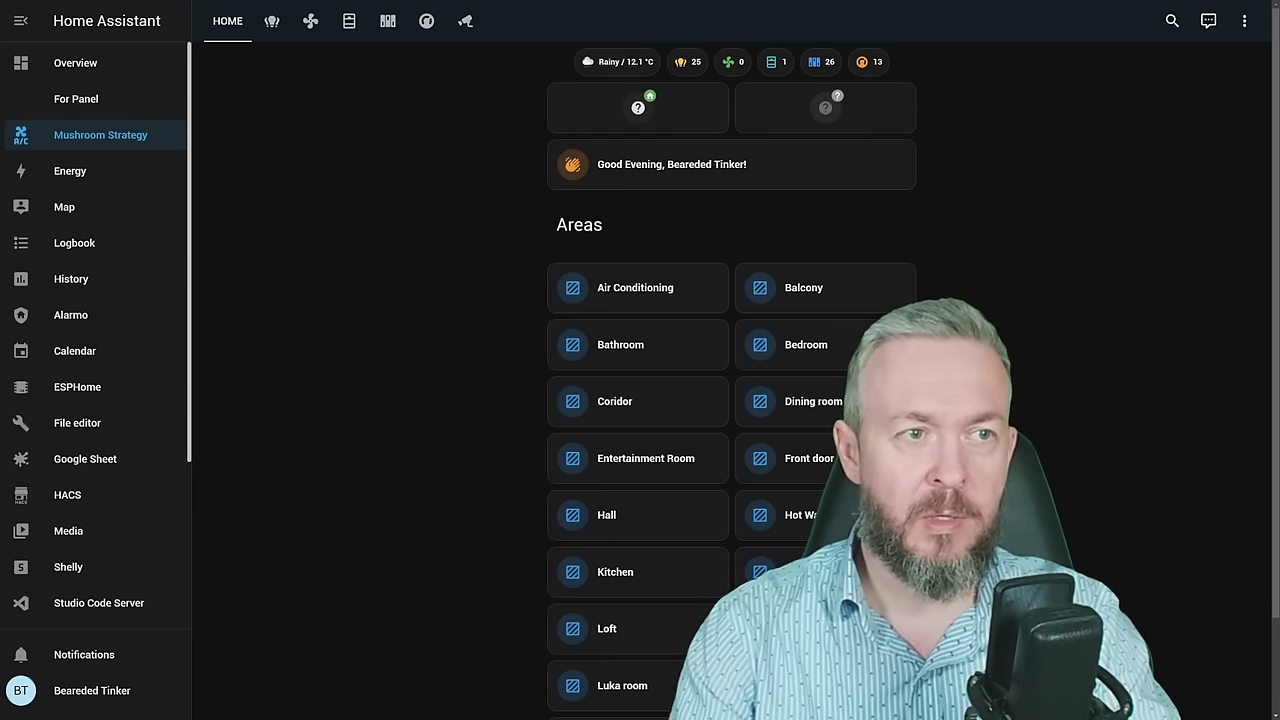
# Browse the lights, fans, covers, switches, climate and cameras views of the dashboard.
pyautogui.click(271, 21)
pyautogui.scroll(-1, 574, 606)
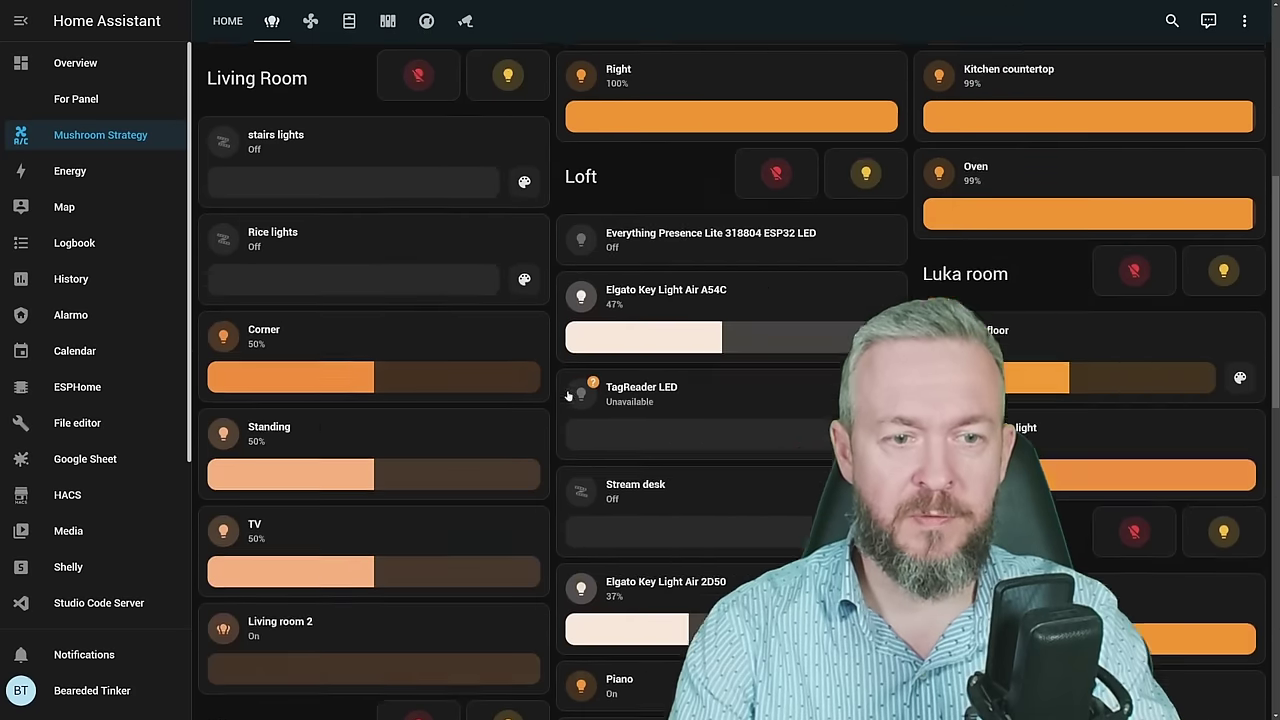
pyautogui.scroll(-8, 567, 396)
pyautogui.scroll(3, 586, 366)
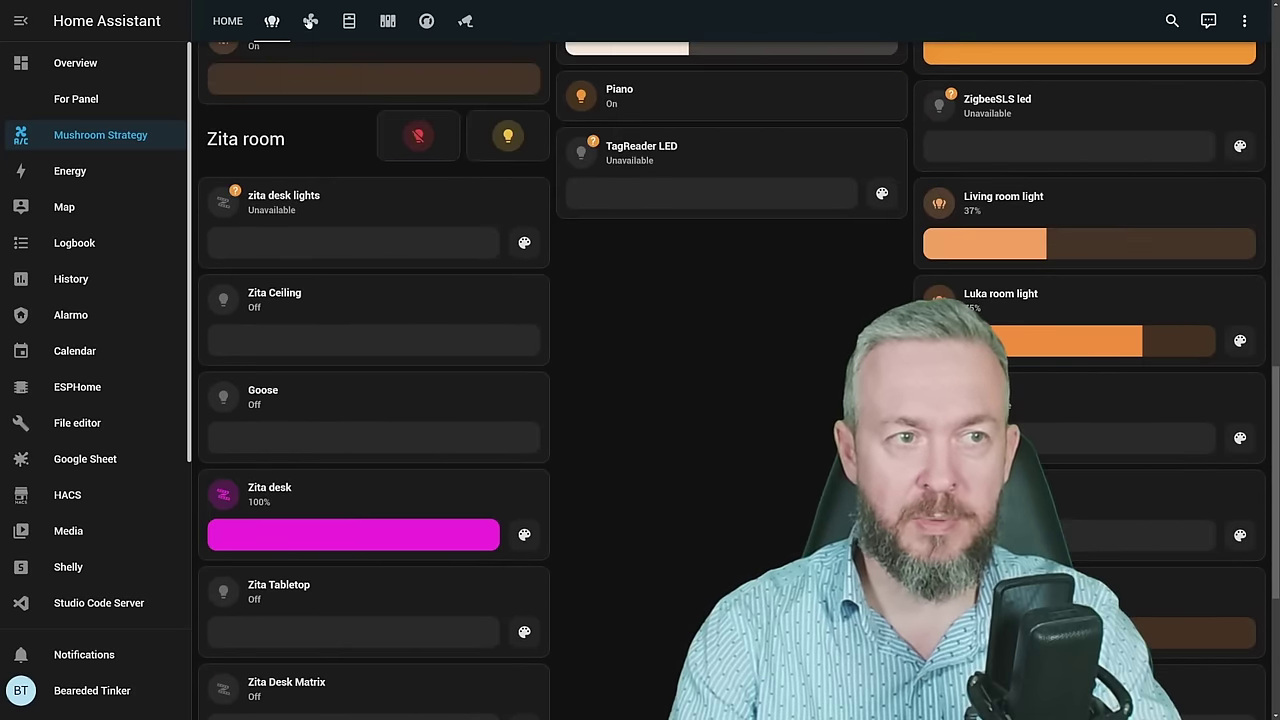
pyautogui.click(310, 20)
pyautogui.click(349, 20)
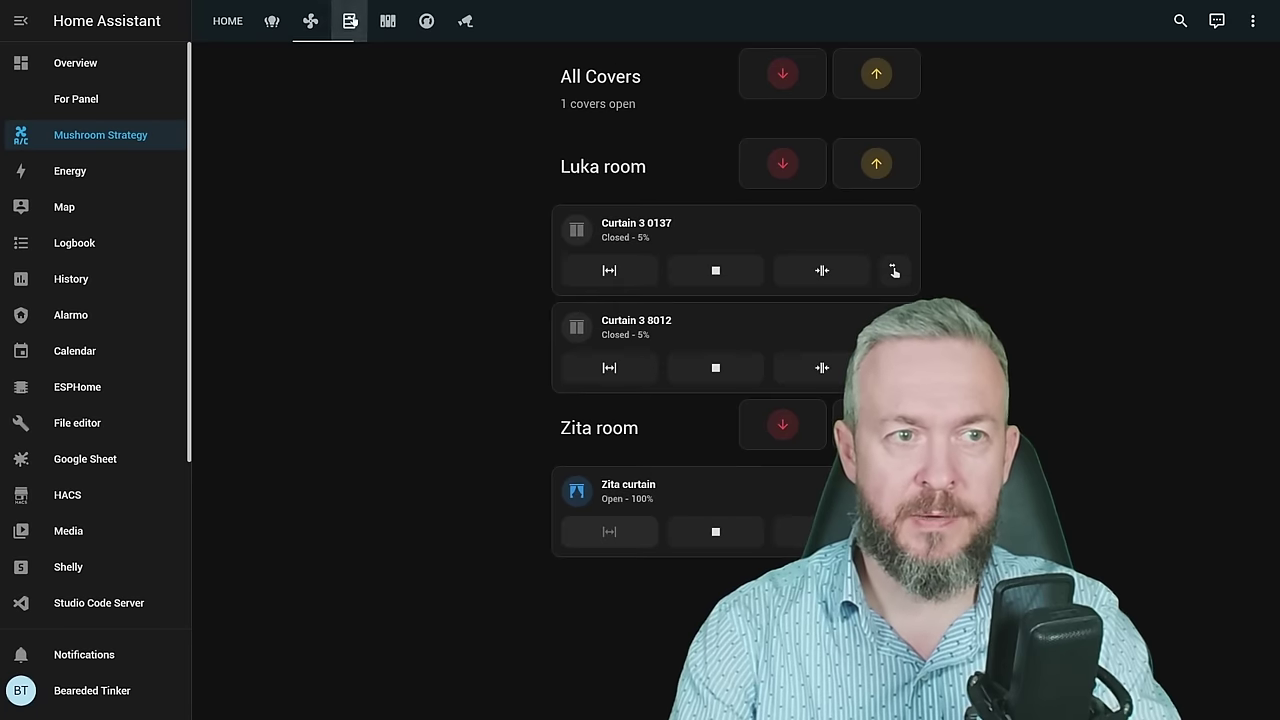
pyautogui.click(388, 20)
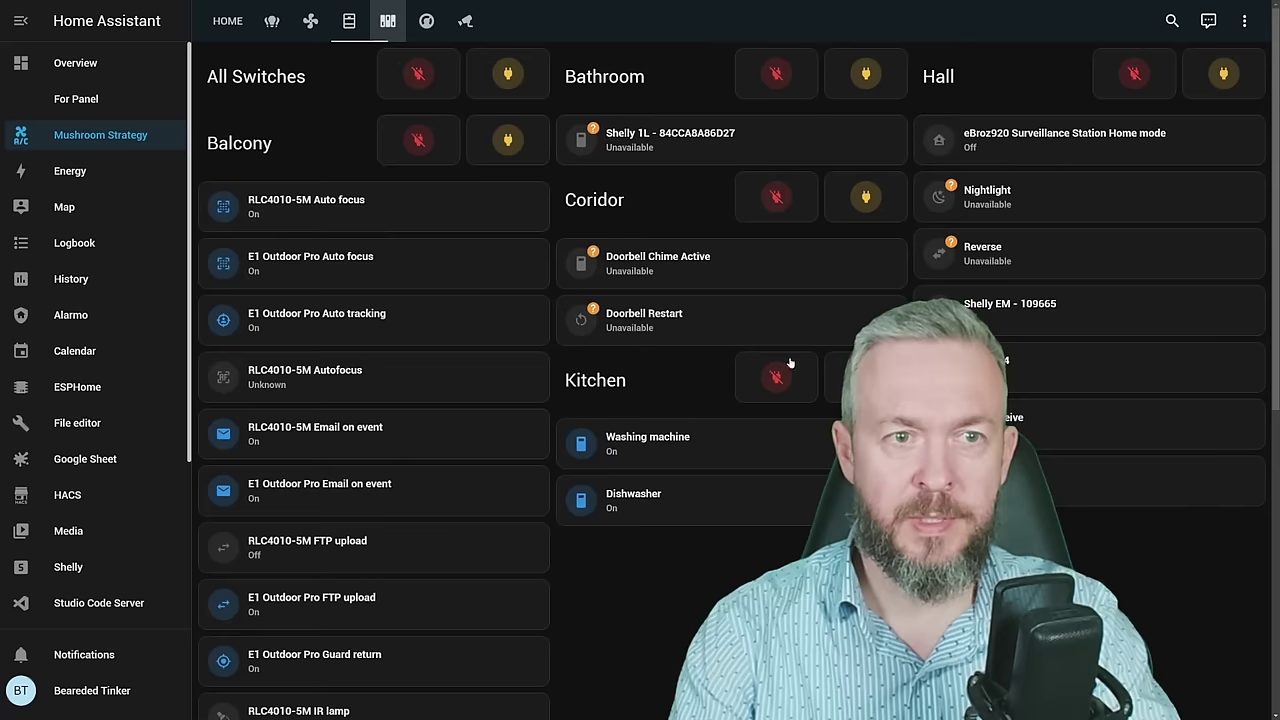
pyautogui.click(426, 20)
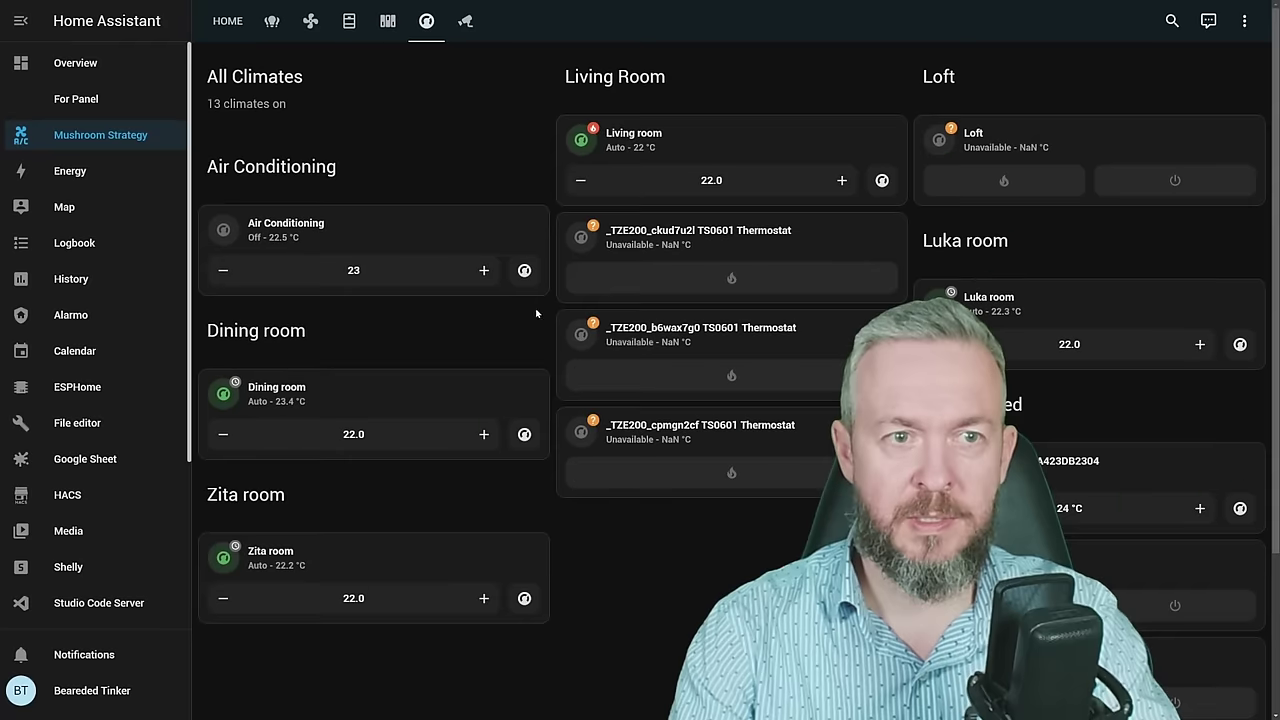
pyautogui.click(463, 21)
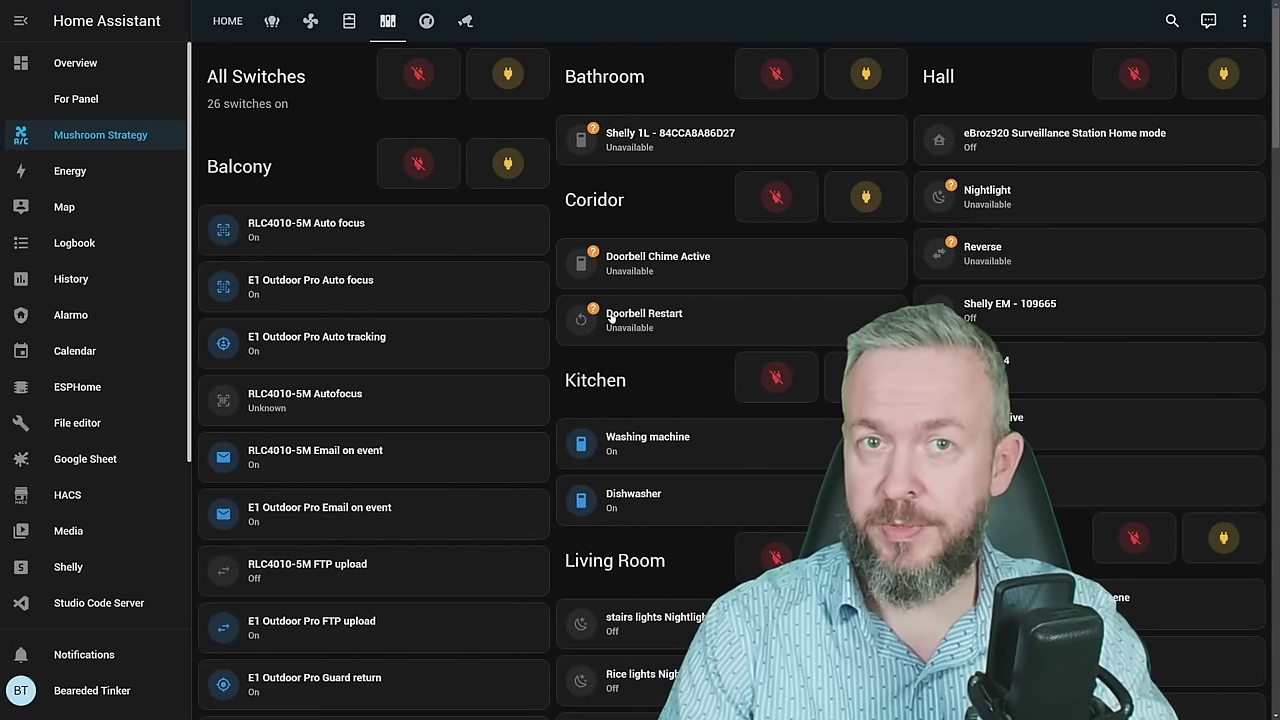
# Hide the Shelly 1L switch entity from dashboards, then reload the page.
pyautogui.click(580, 142)
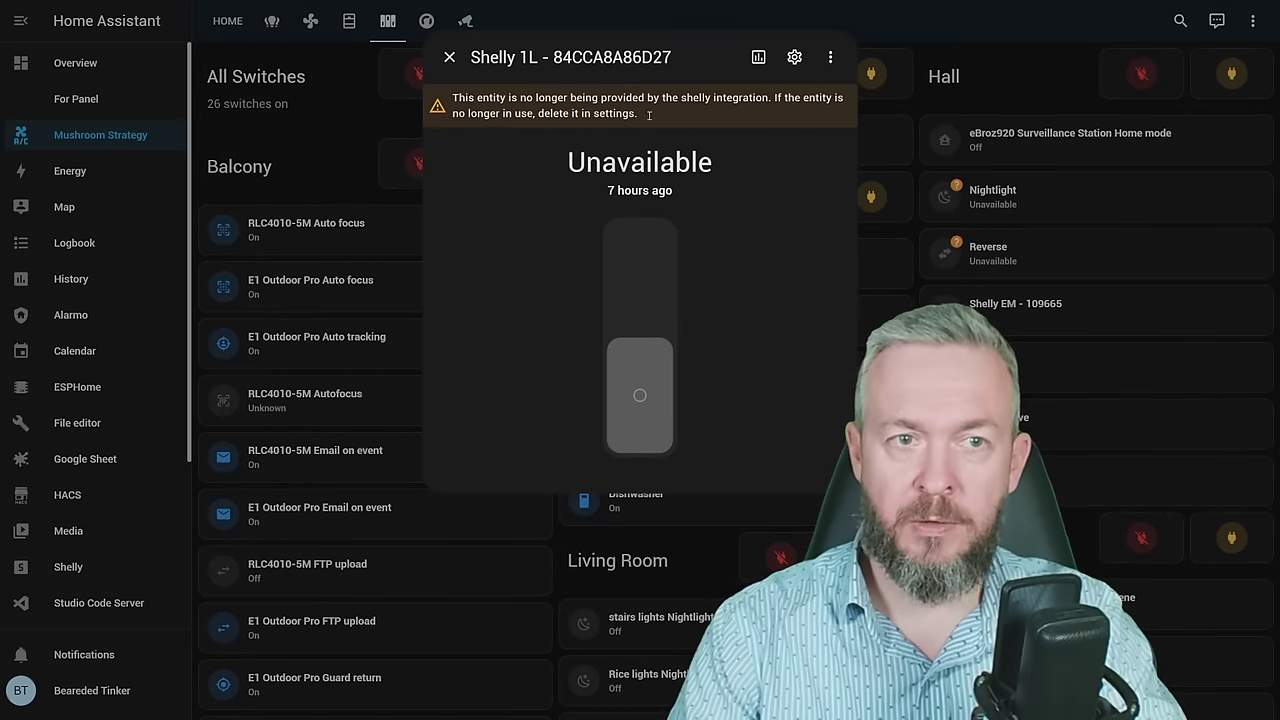
pyautogui.click(790, 58)
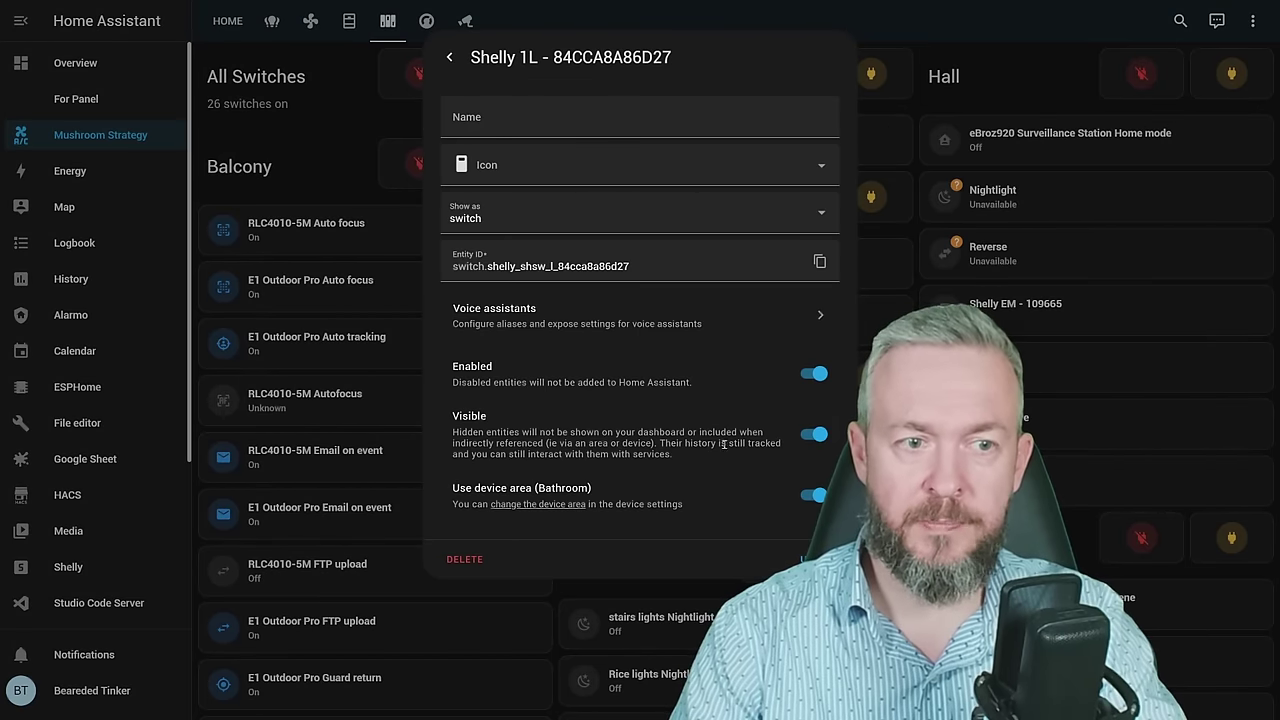
pyautogui.click(814, 434)
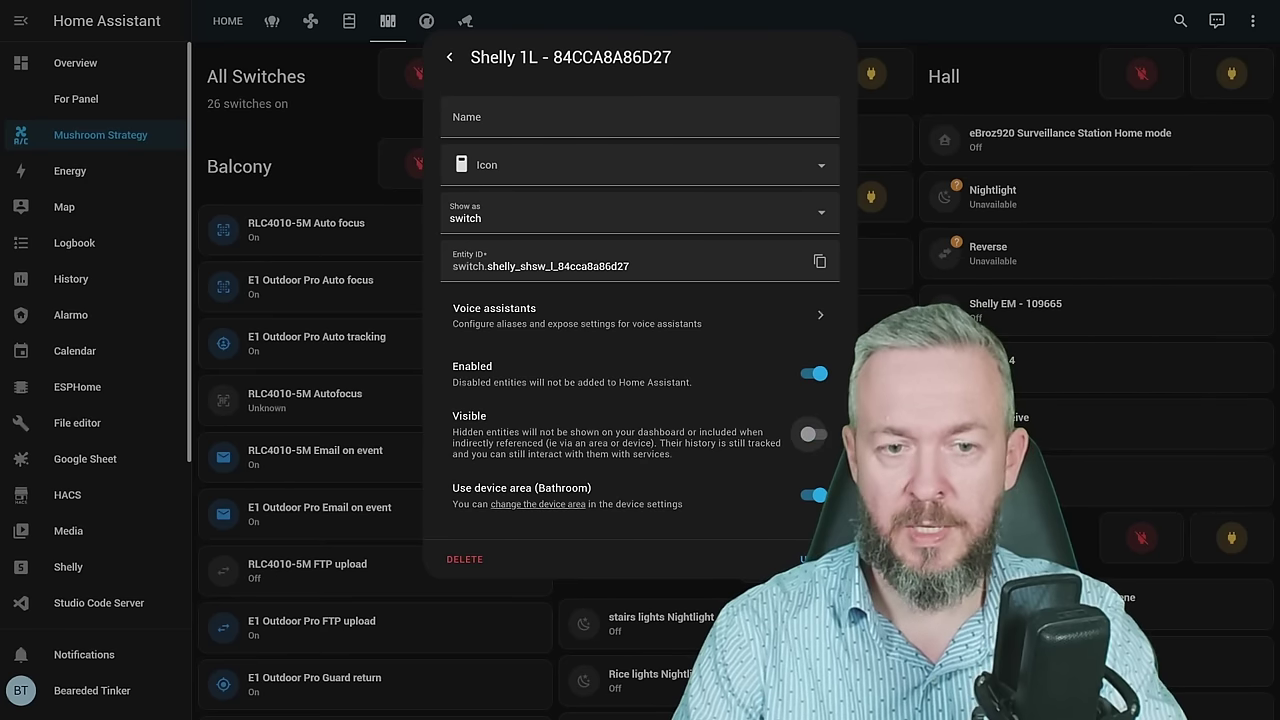
pyautogui.click(808, 559)
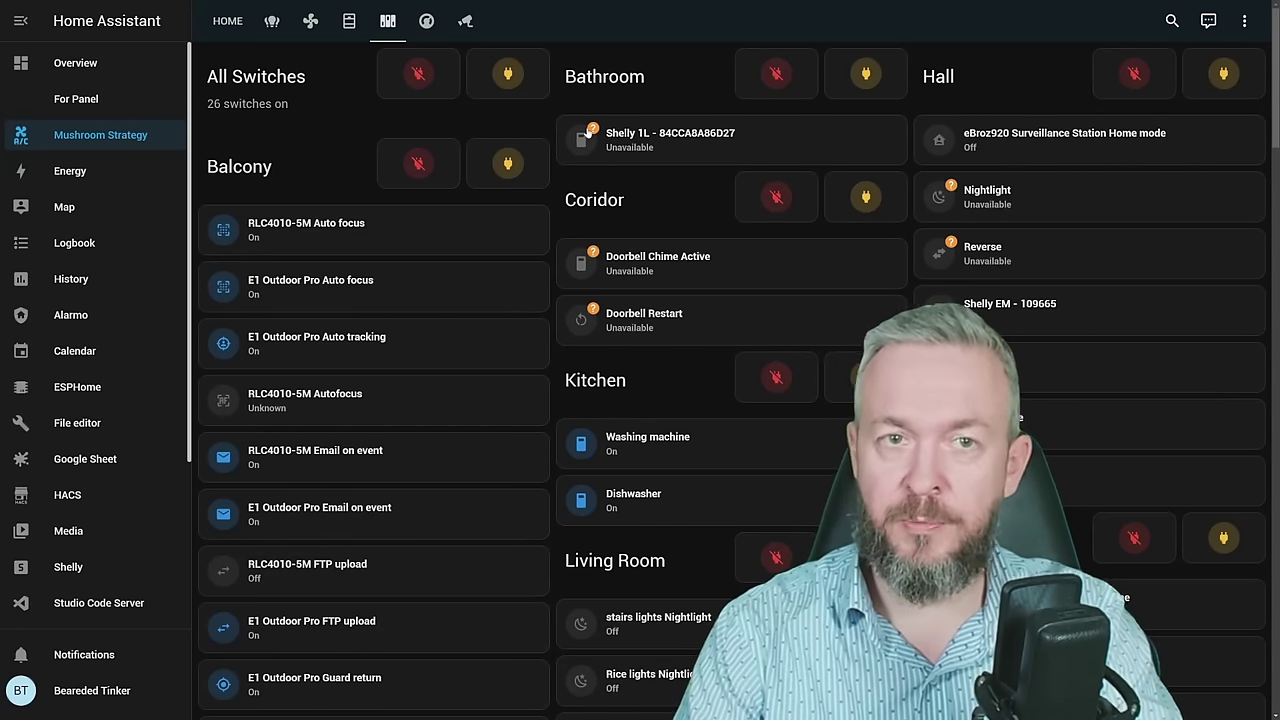
pyautogui.press('F5')
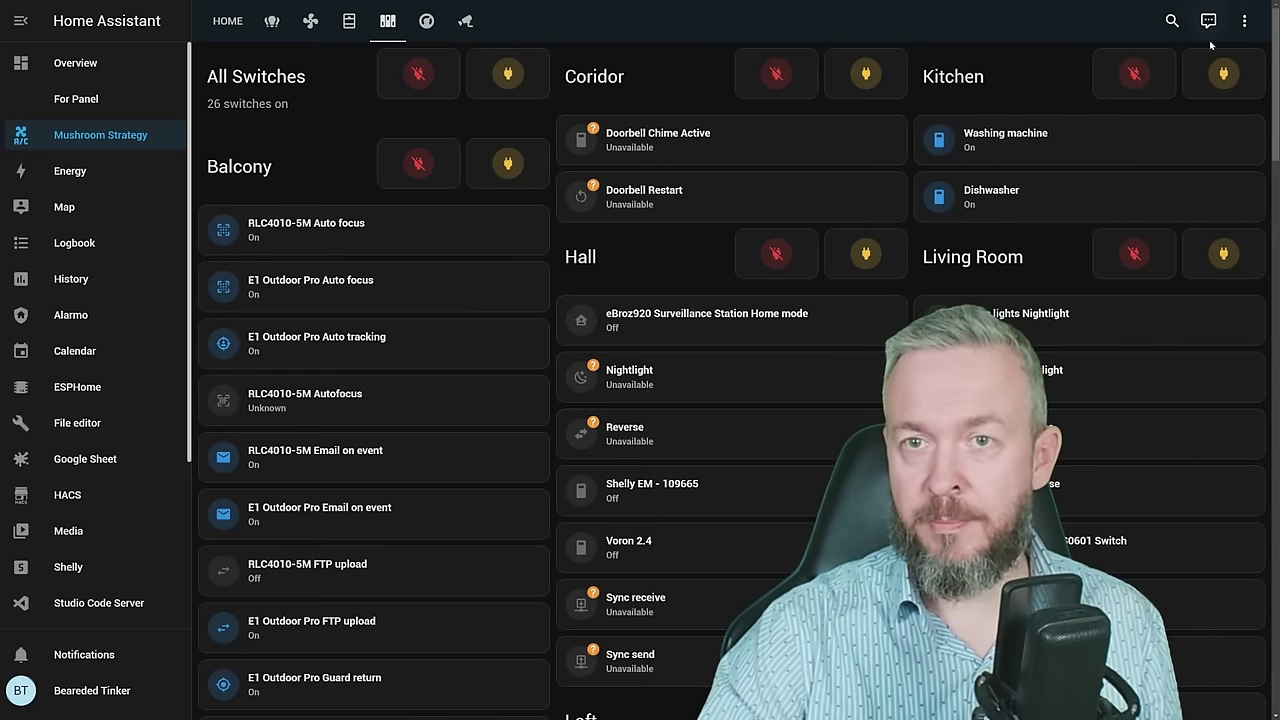
# In the raw configuration editor, add 'options:' with 'card_options:' beneath the strategy type.
pyautogui.click(1244, 24)
pyautogui.click(1236, 60)
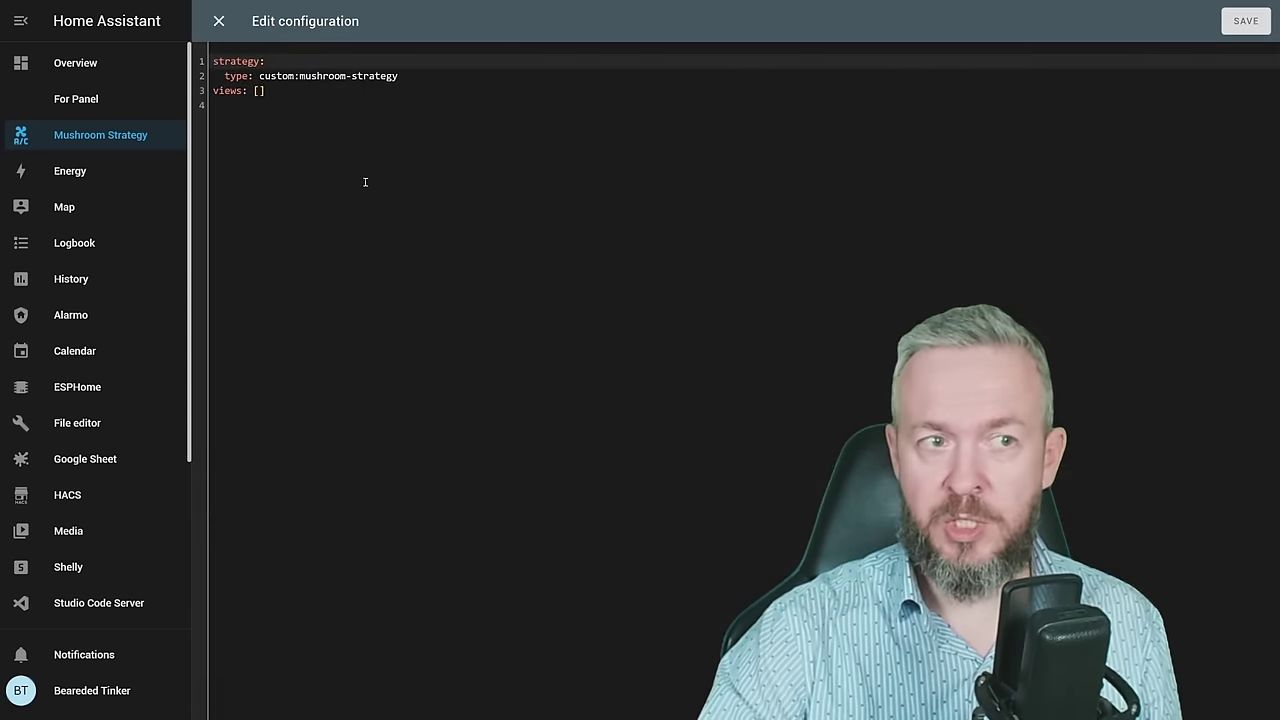
pyautogui.click(422, 76)
pyautogui.press('Return')
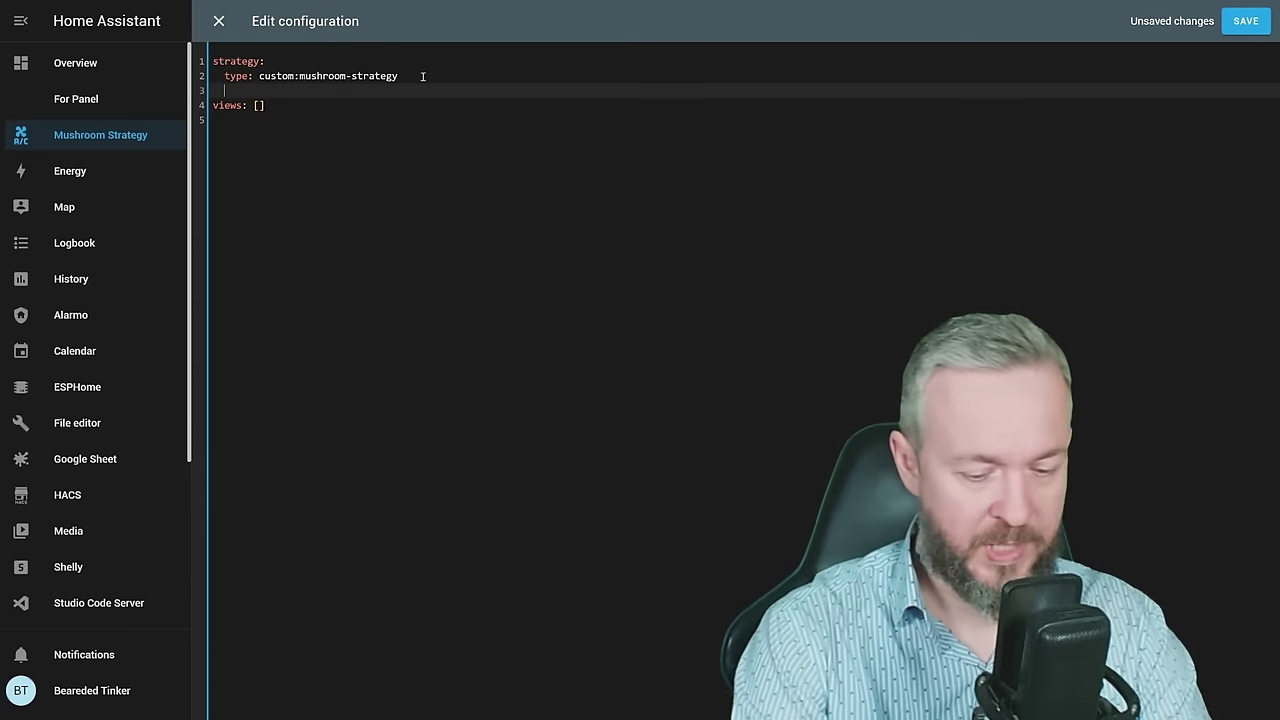
pyautogui.write('options:')
pyautogui.press('Return')
pyautogui.write('card_o')
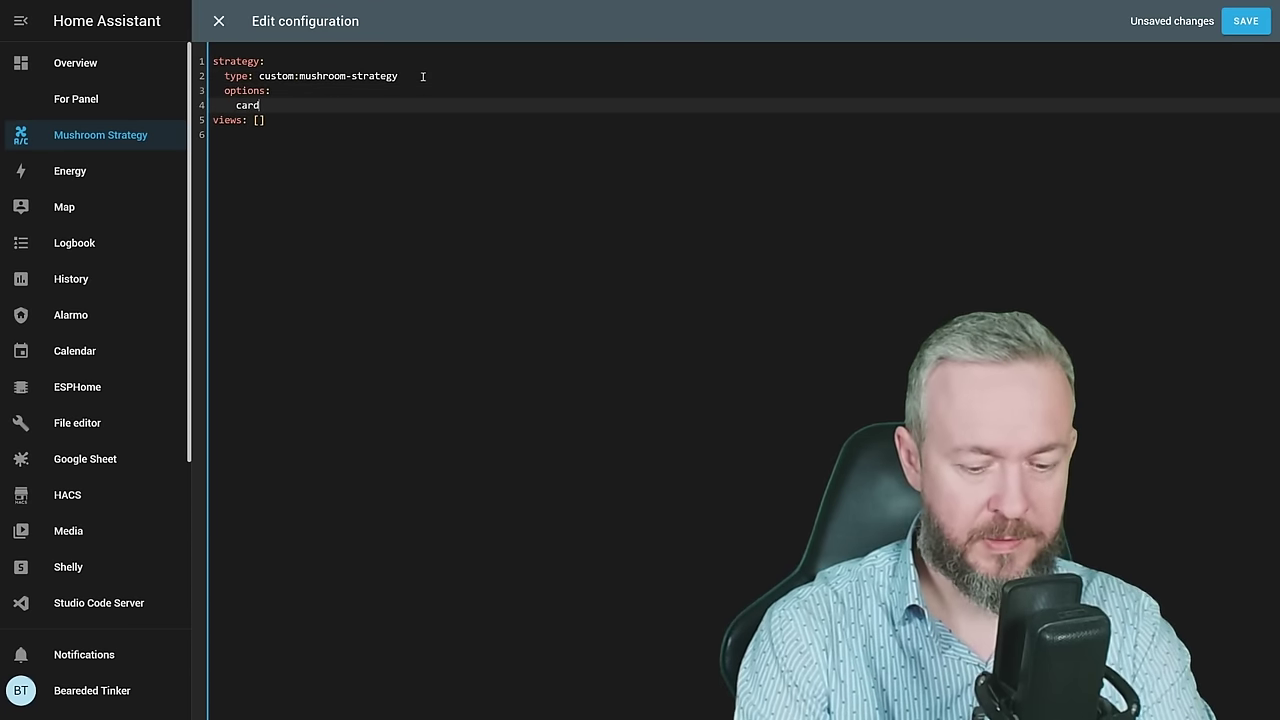
pyautogui.write('ptions:')
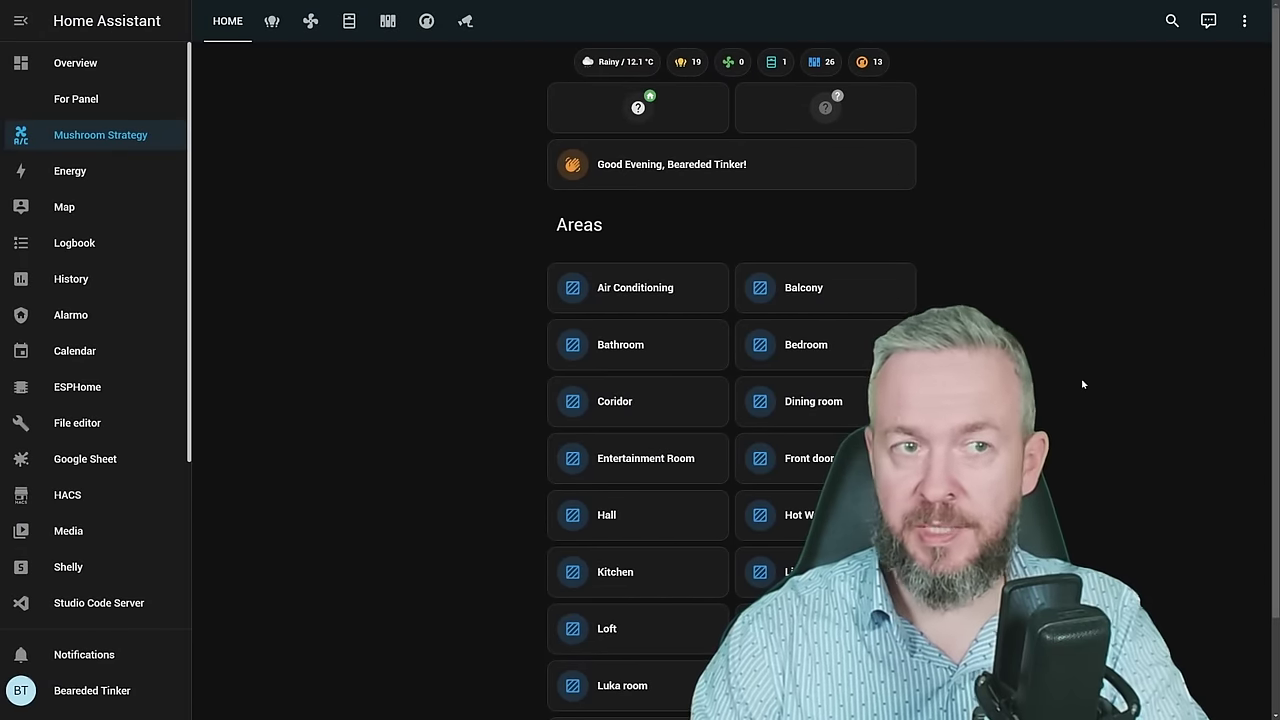
# Paste the areas options block into the raw config, retype the family_room_id key as balcony, and save.
pyautogui.click(1244, 24)
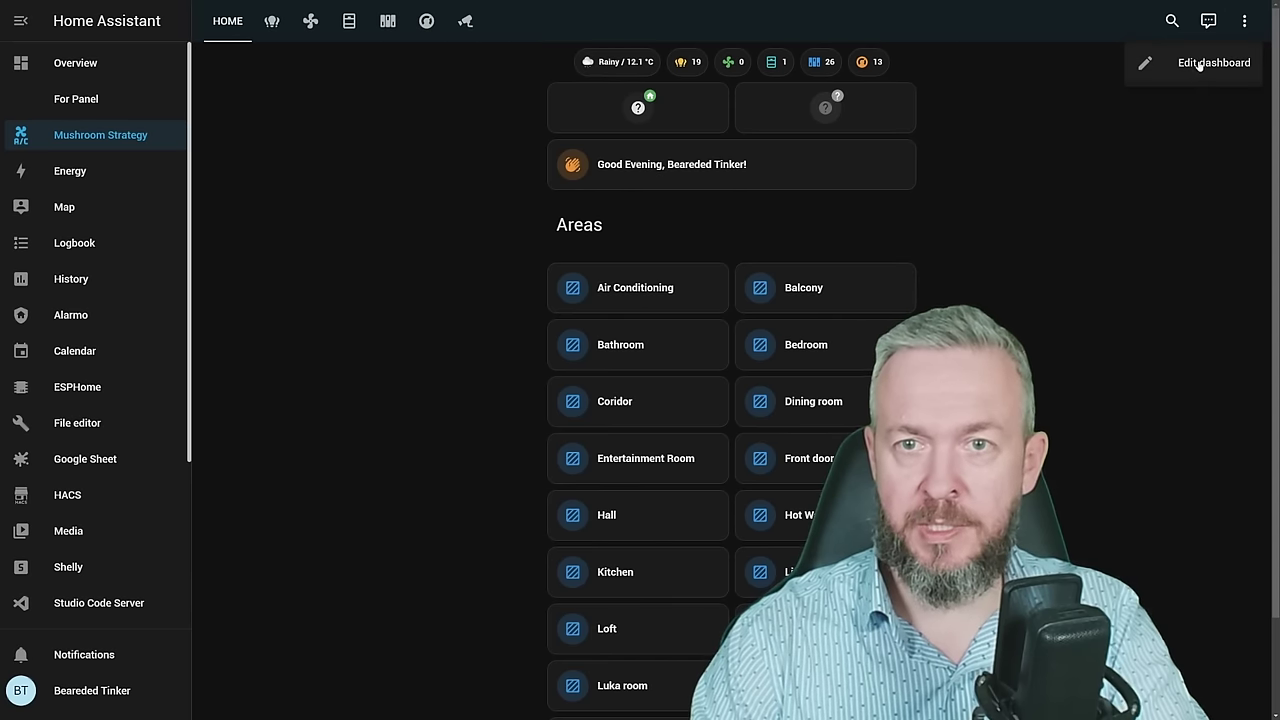
pyautogui.click(1199, 64)
pyautogui.click(429, 74)
pyautogui.press('Return')
pyautogui.write('options:     areas:       family_room_id:         name: Family Room         icon: mdi:sofa         icon_color: green')
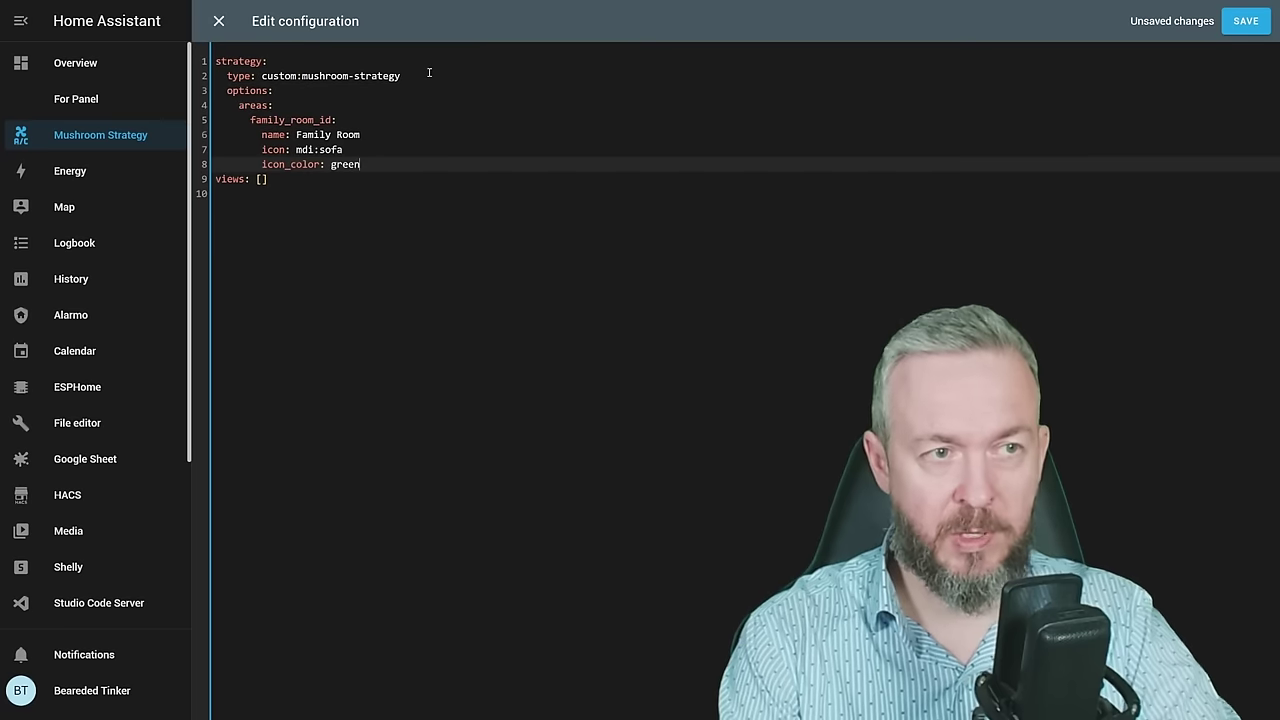
pyautogui.press('Up')
pyautogui.press('Up')
pyautogui.press('Up')
pyautogui.press('Up')
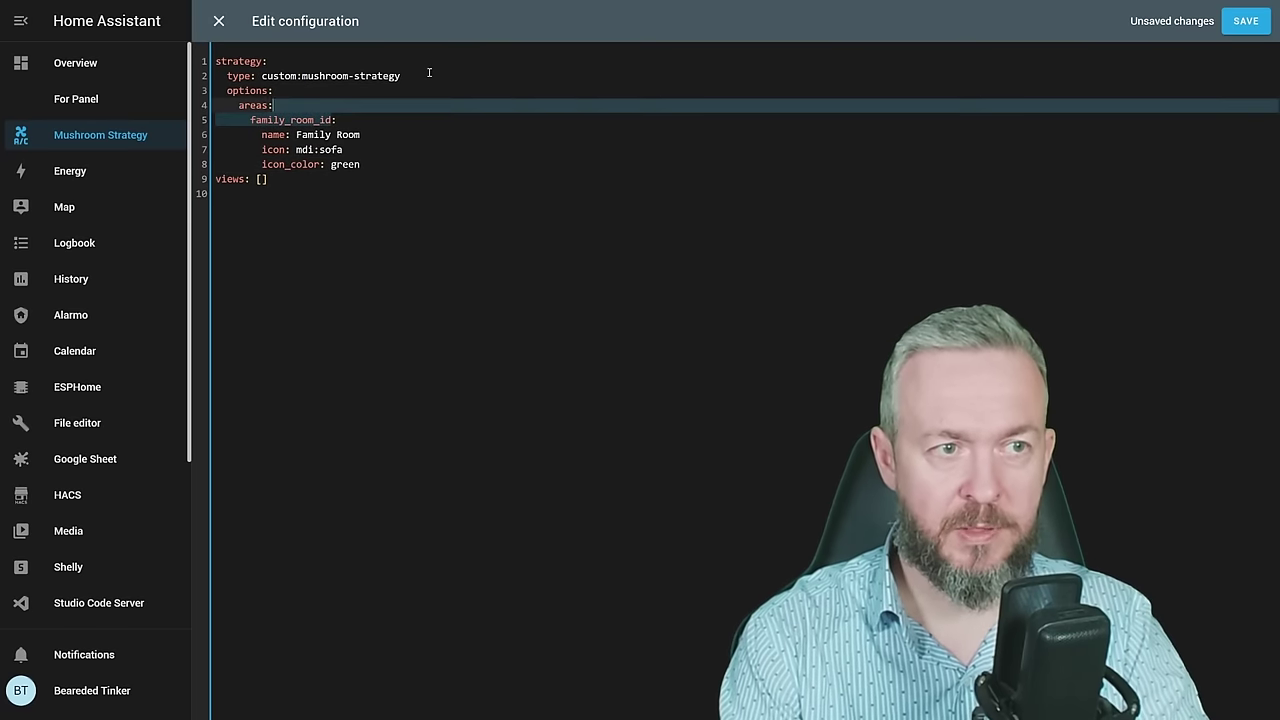
pyautogui.press('Down')
pyautogui.hotkey('shift', 'Home')
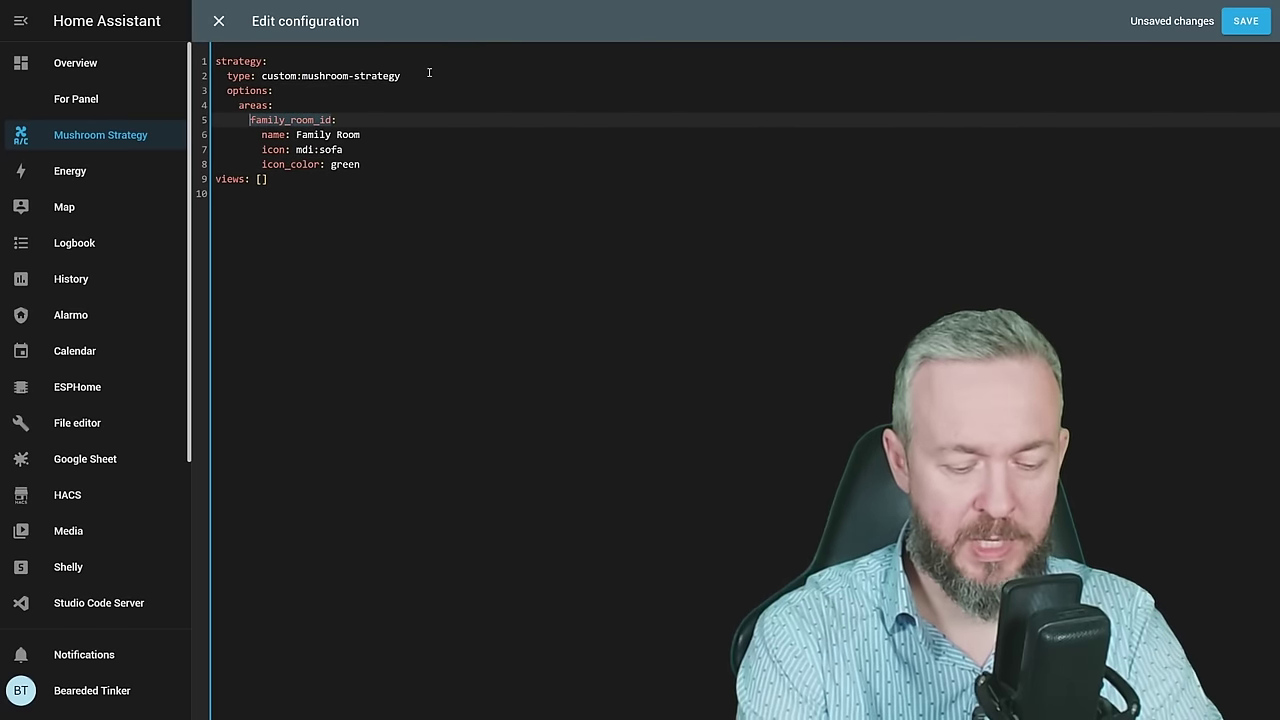
pyautogui.write('balcony:')
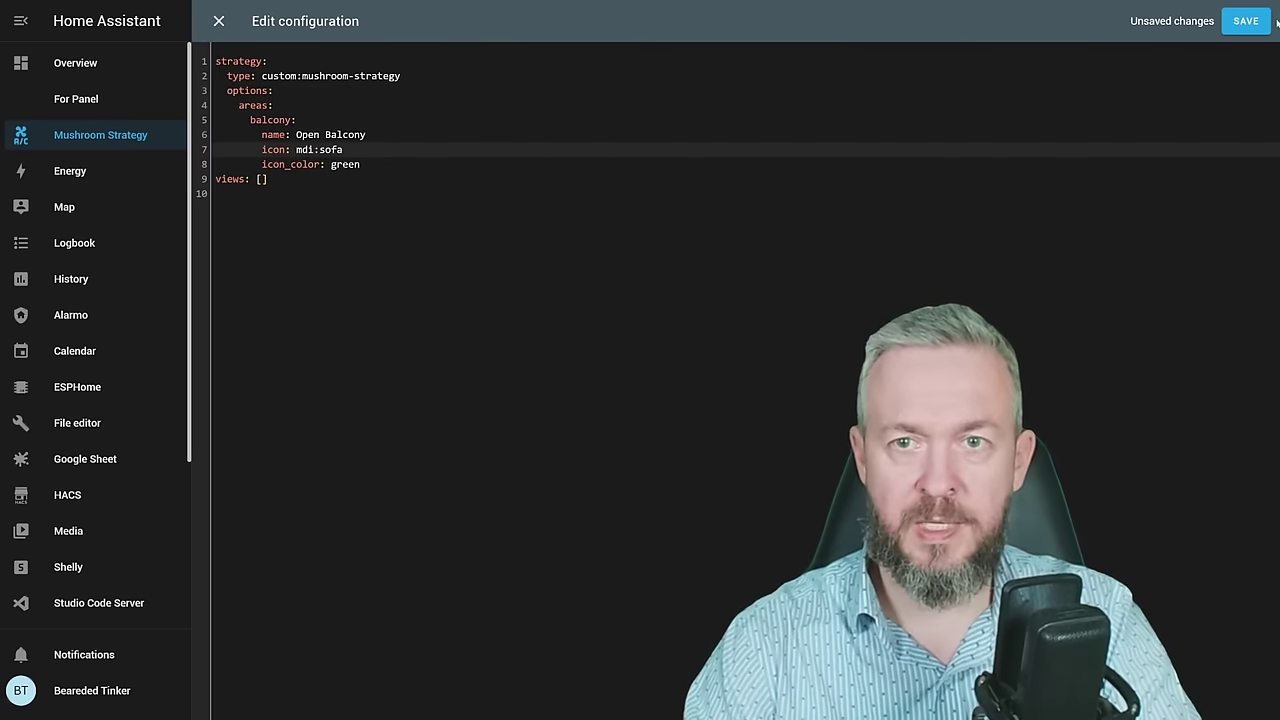
pyautogui.click(1246, 21)
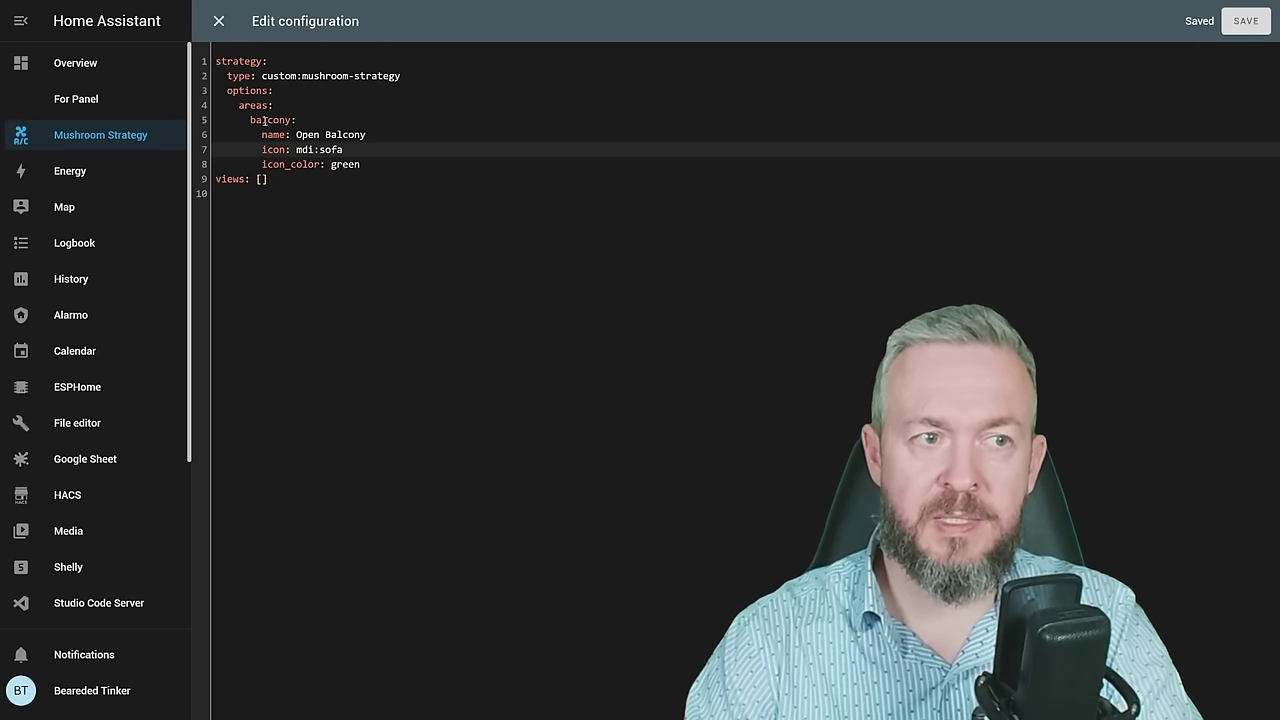
pyautogui.click(218, 21)
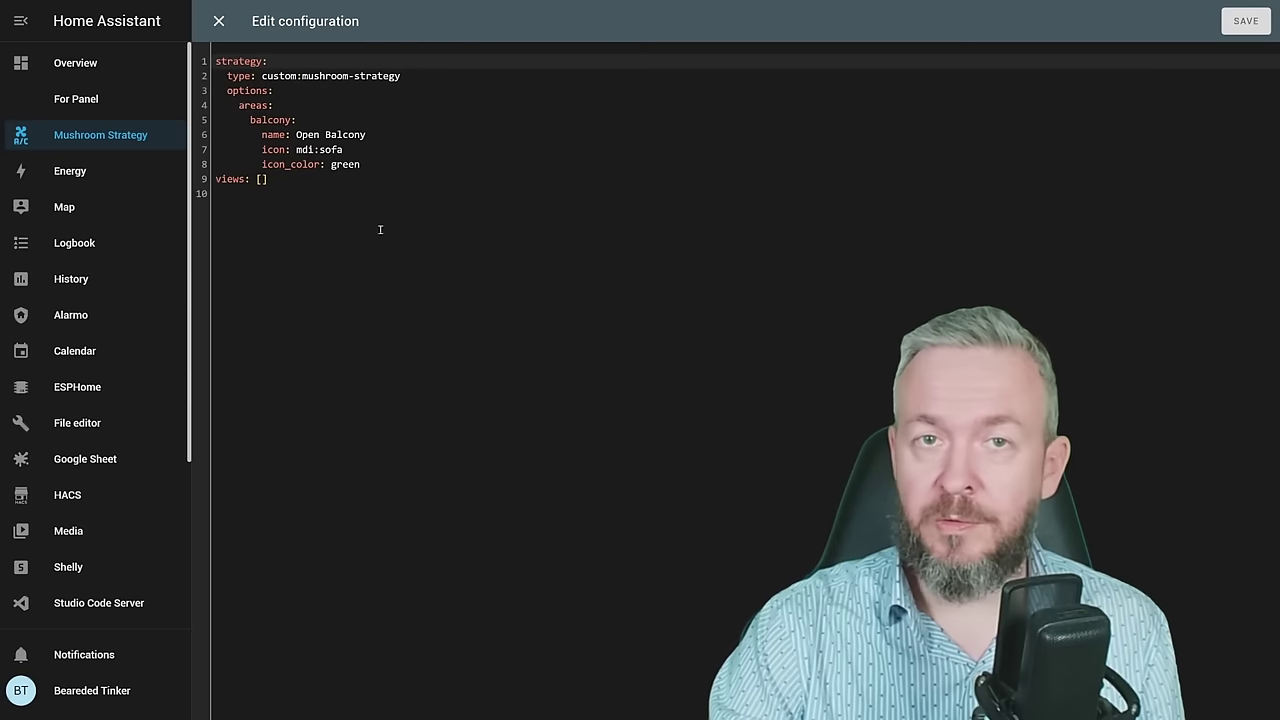
# Close the configuration editor and scroll through the dashboard.
pyautogui.click(218, 21)
pyautogui.scroll(-2, 637, 337)
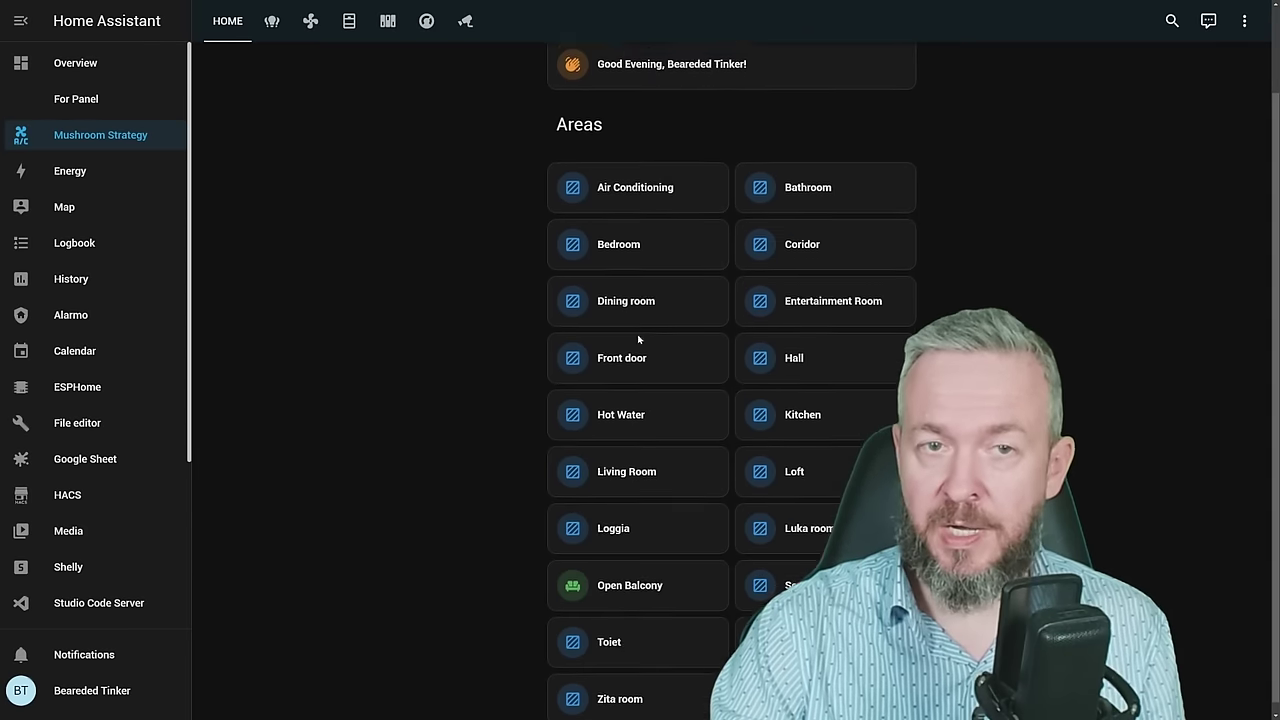
pyautogui.scroll(2, 710, 306)
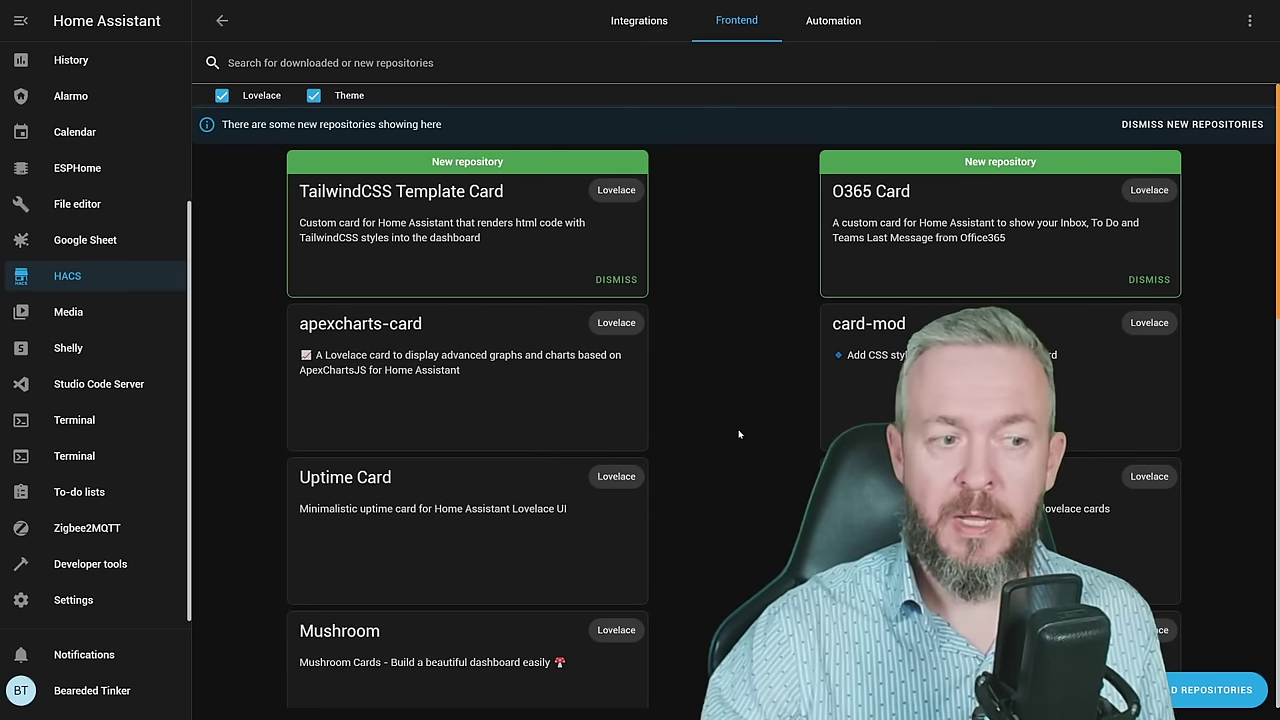
# Start a new Timer helper from Settings > Devices & services > Helpers.
pyautogui.click(70, 605)
pyautogui.click(688, 150)
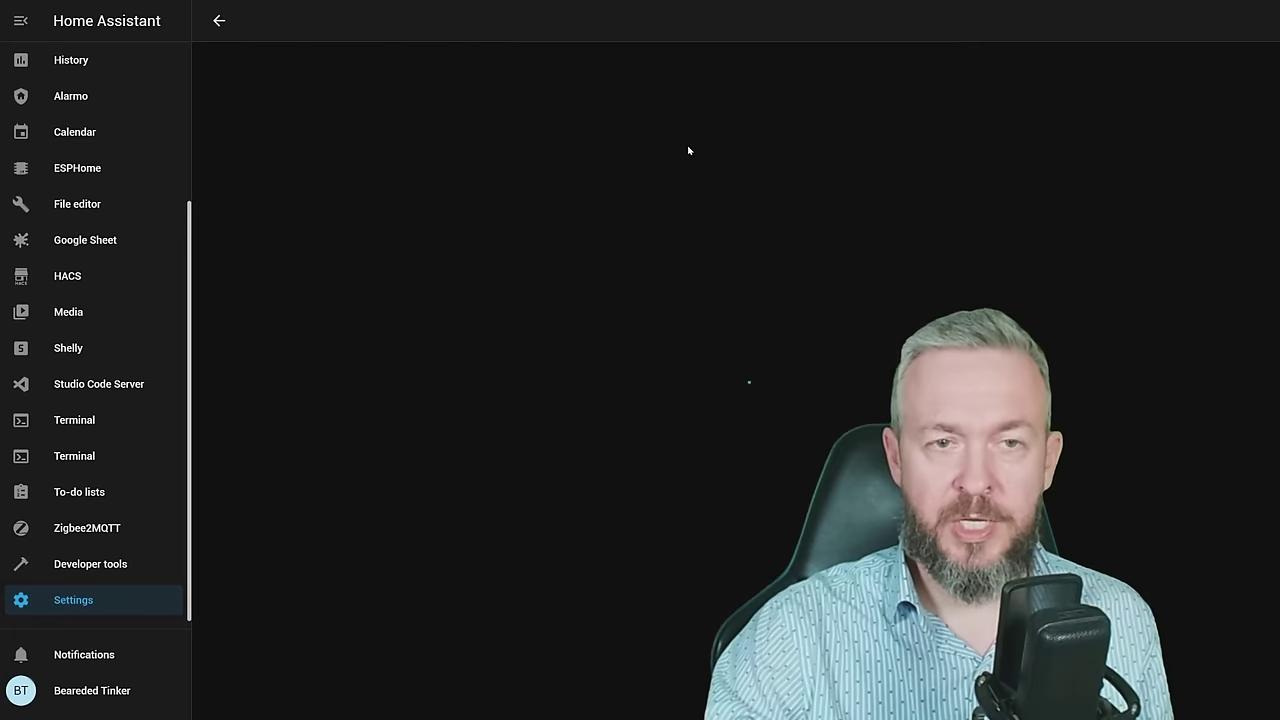
pyautogui.click(866, 21)
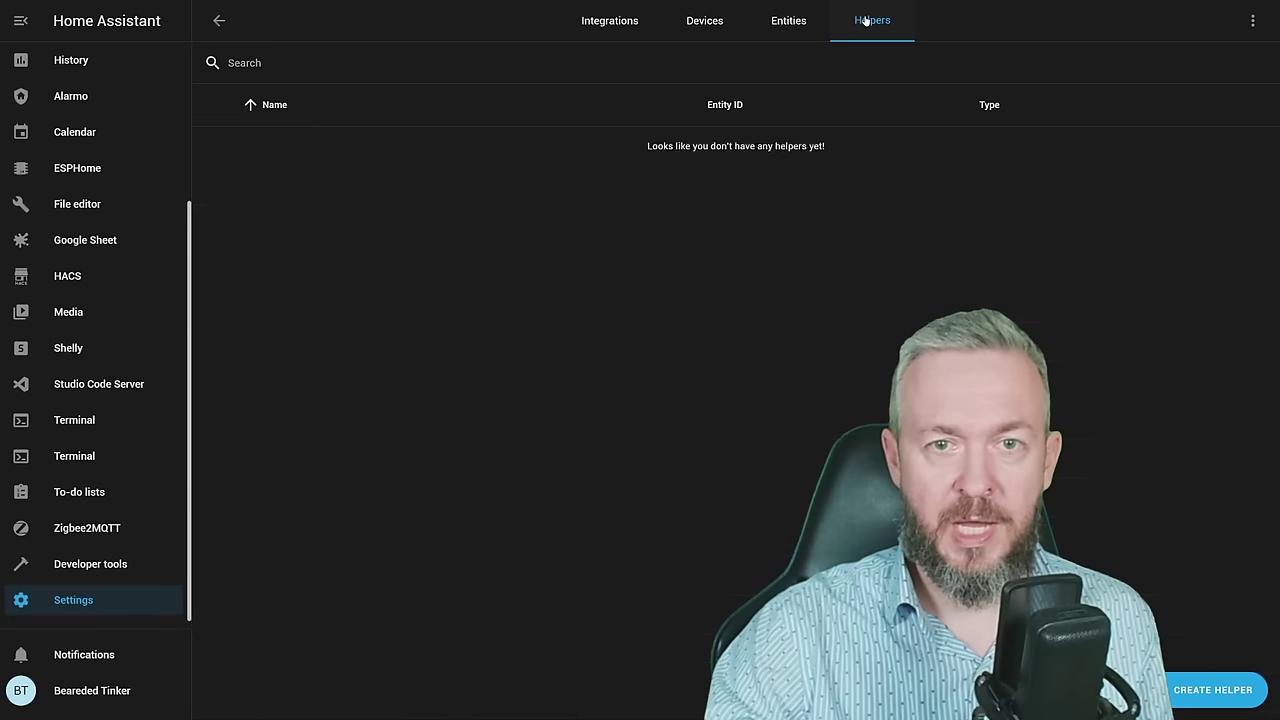
pyautogui.click(1200, 689)
pyautogui.scroll(-3, 640, 380)
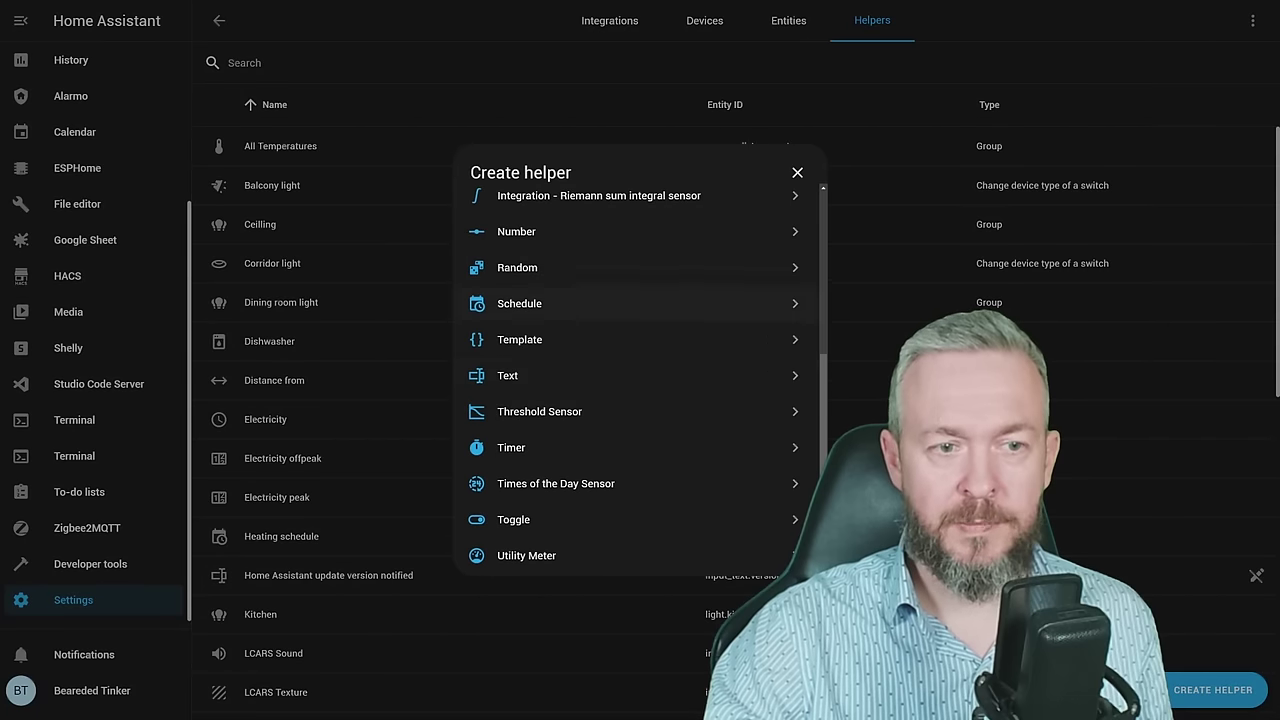
pyautogui.click(521, 449)
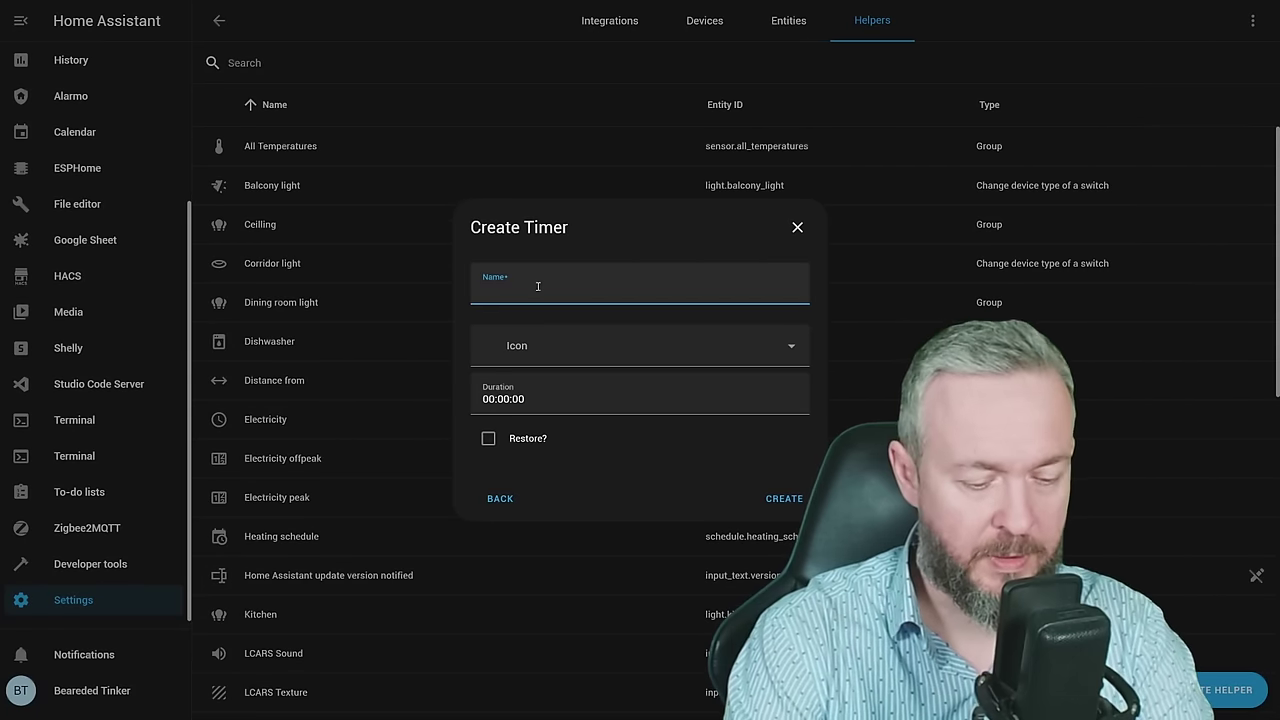
# Name the timer Recording with the mdi:microphone icon, 00:30:00 duration and restore enabled.
pyautogui.write('Recording')
pyautogui.press('Tab')
pyautogui.write('mic')
pyautogui.scroll(-1, 543, 517)
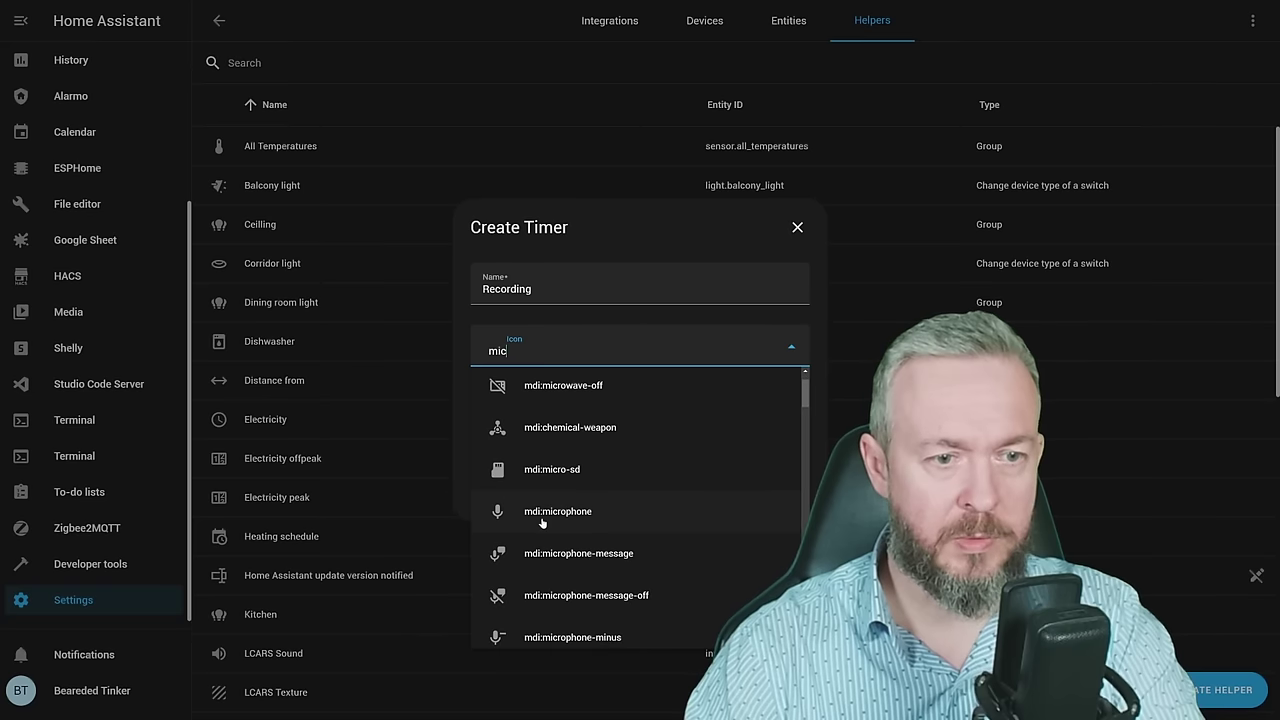
pyautogui.click(543, 511)
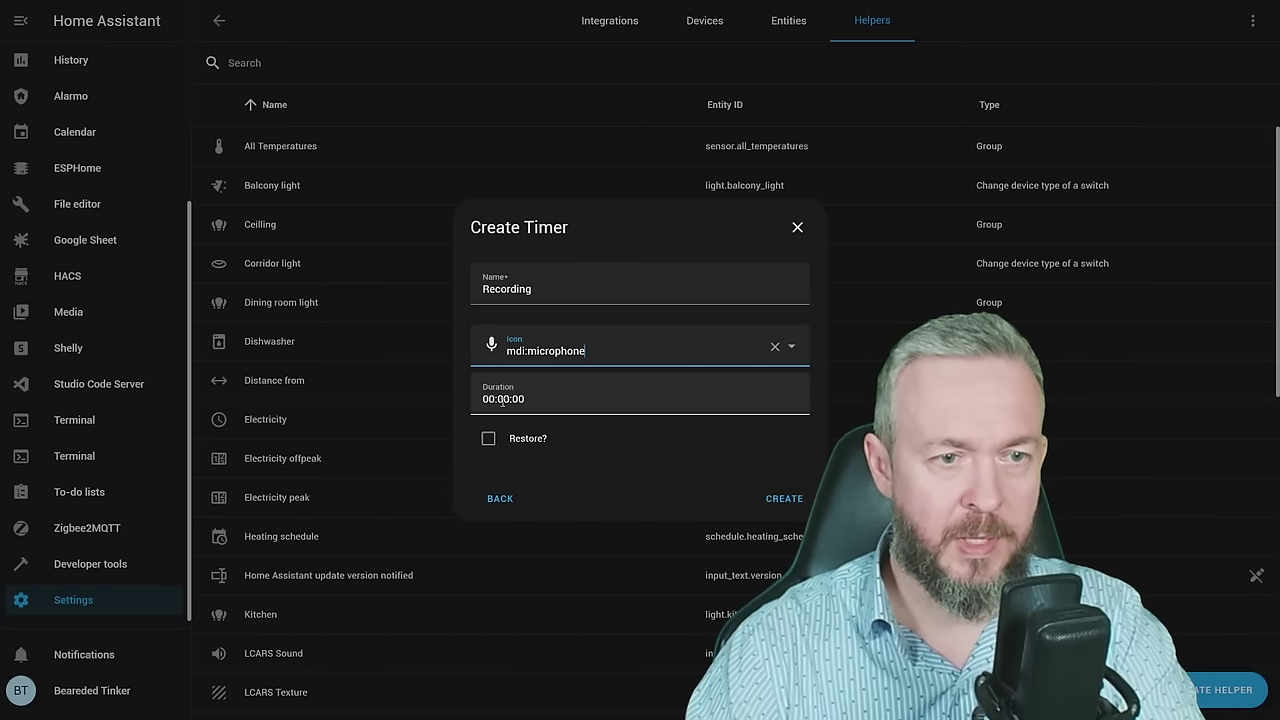
pyautogui.click(508, 398)
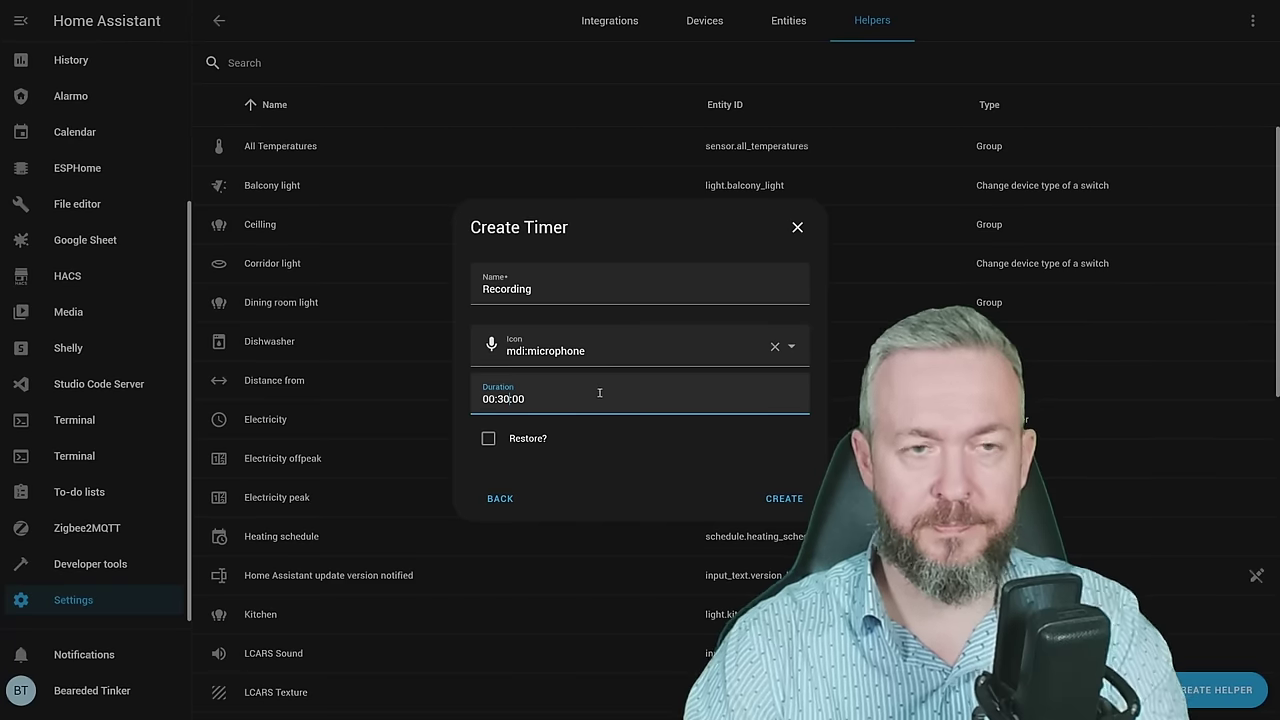
pyautogui.click(486, 442)
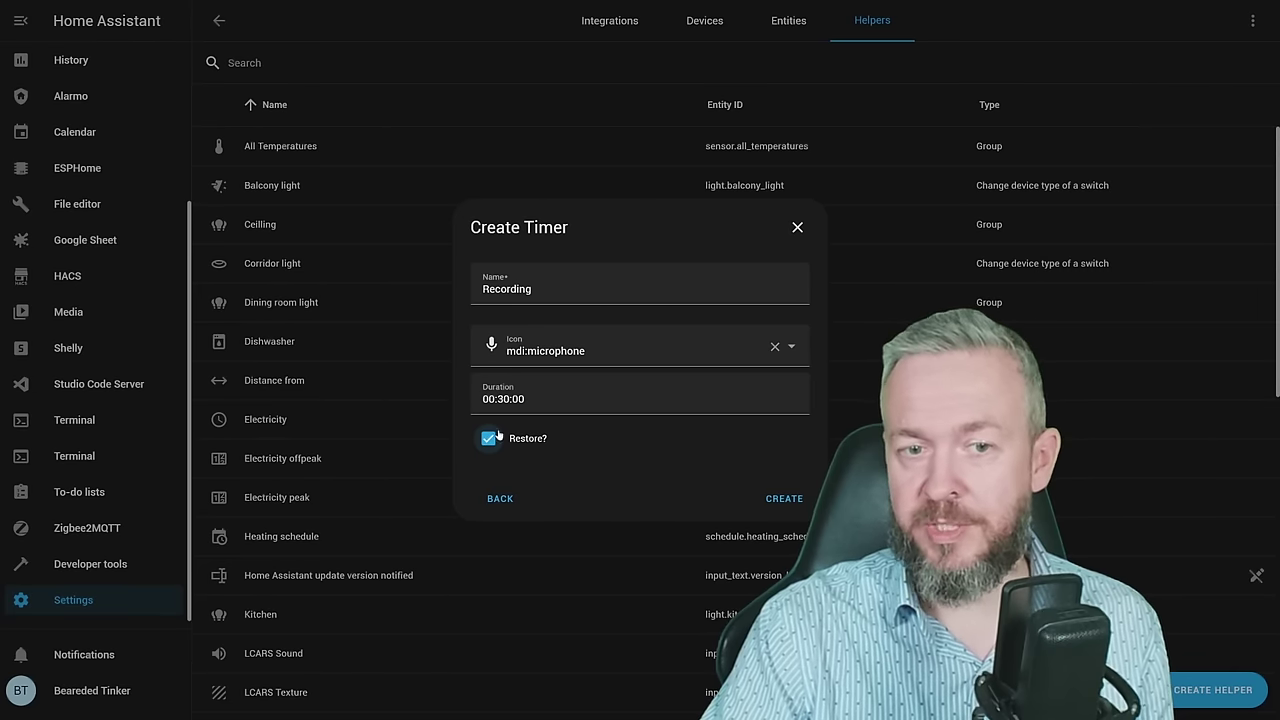
# Create the Recording timer and add an entities card of Dishwasher, Recording and TV time timers to the HACS view.
pyautogui.click(786, 497)
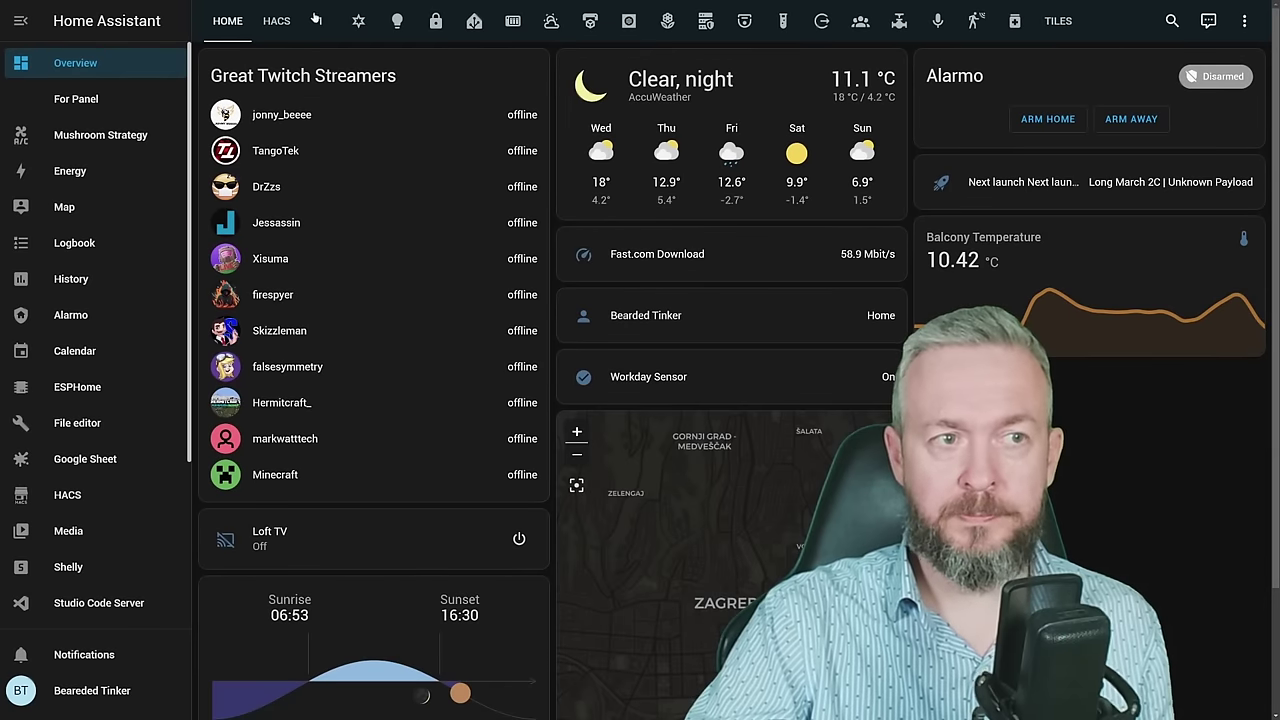
pyautogui.click(276, 21)
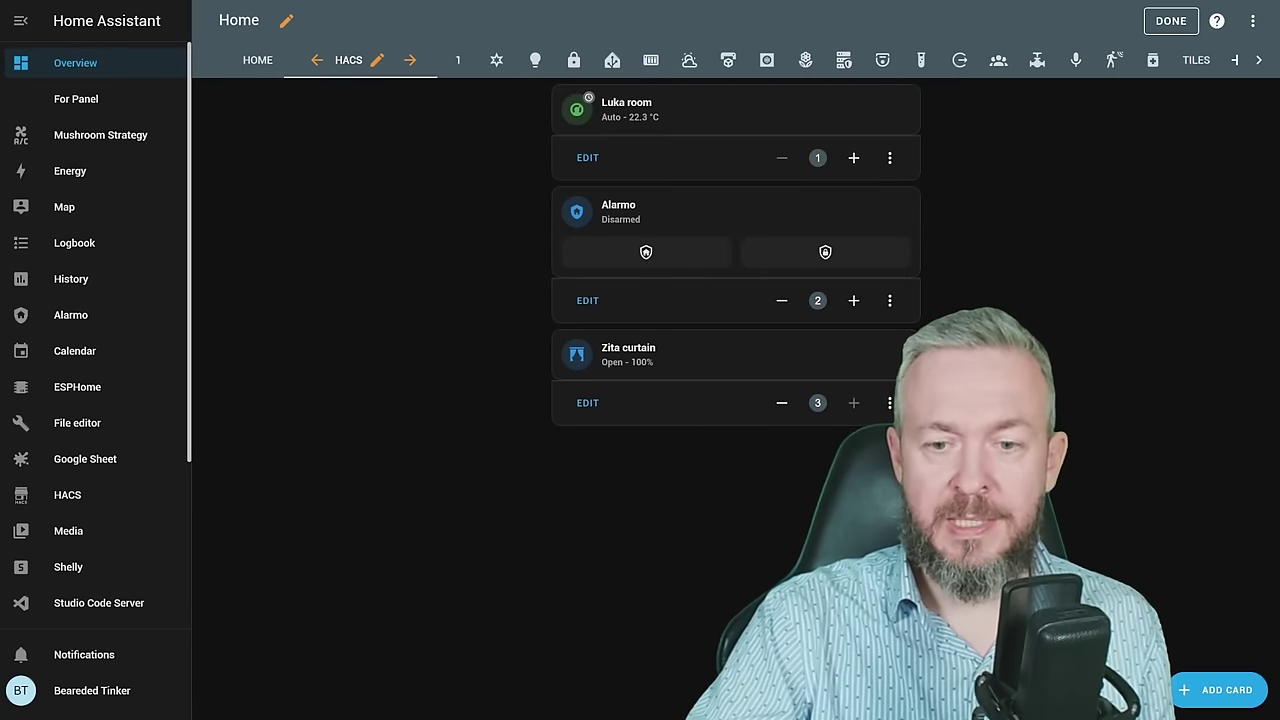
pyautogui.click(1218, 690)
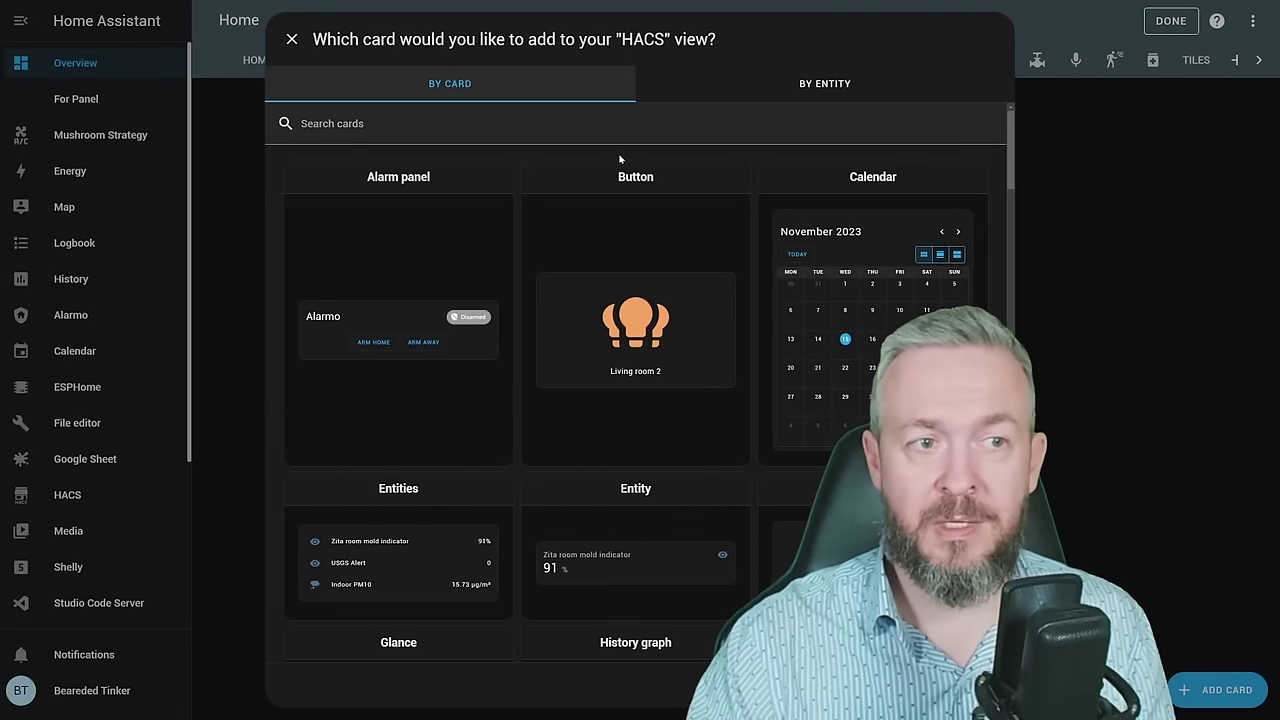
pyautogui.click(646, 129)
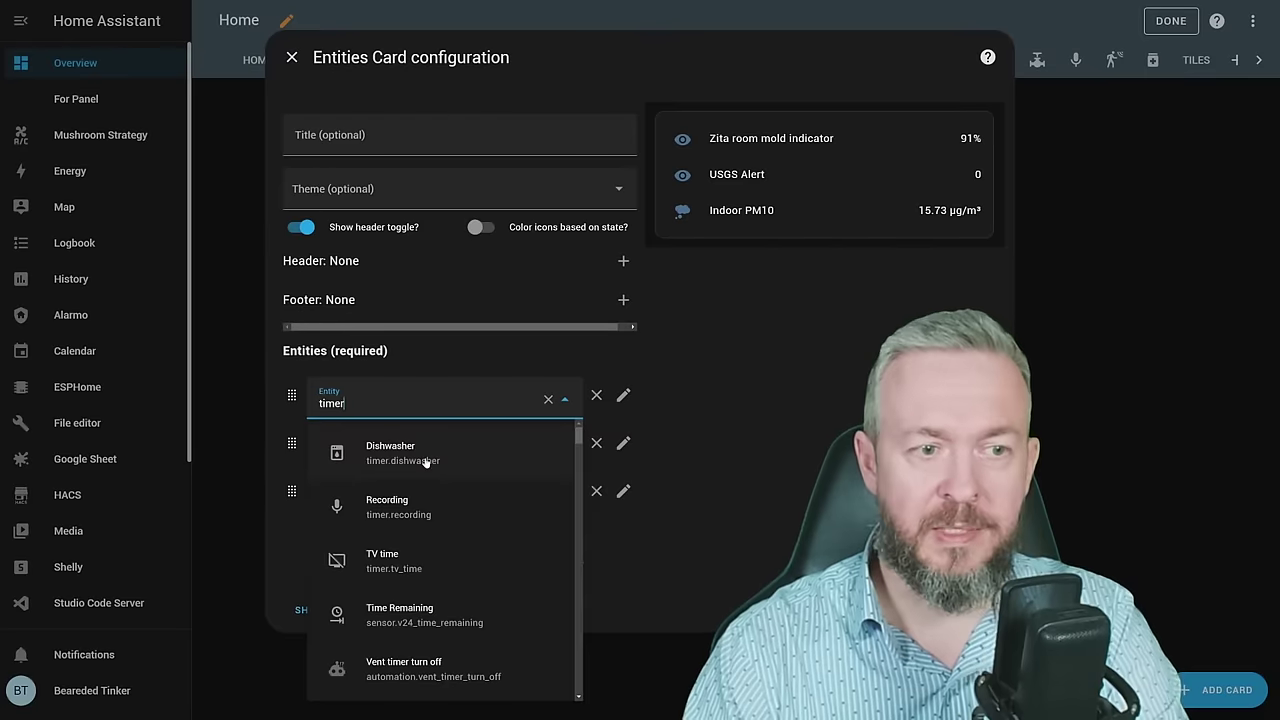
pyautogui.click(418, 448)
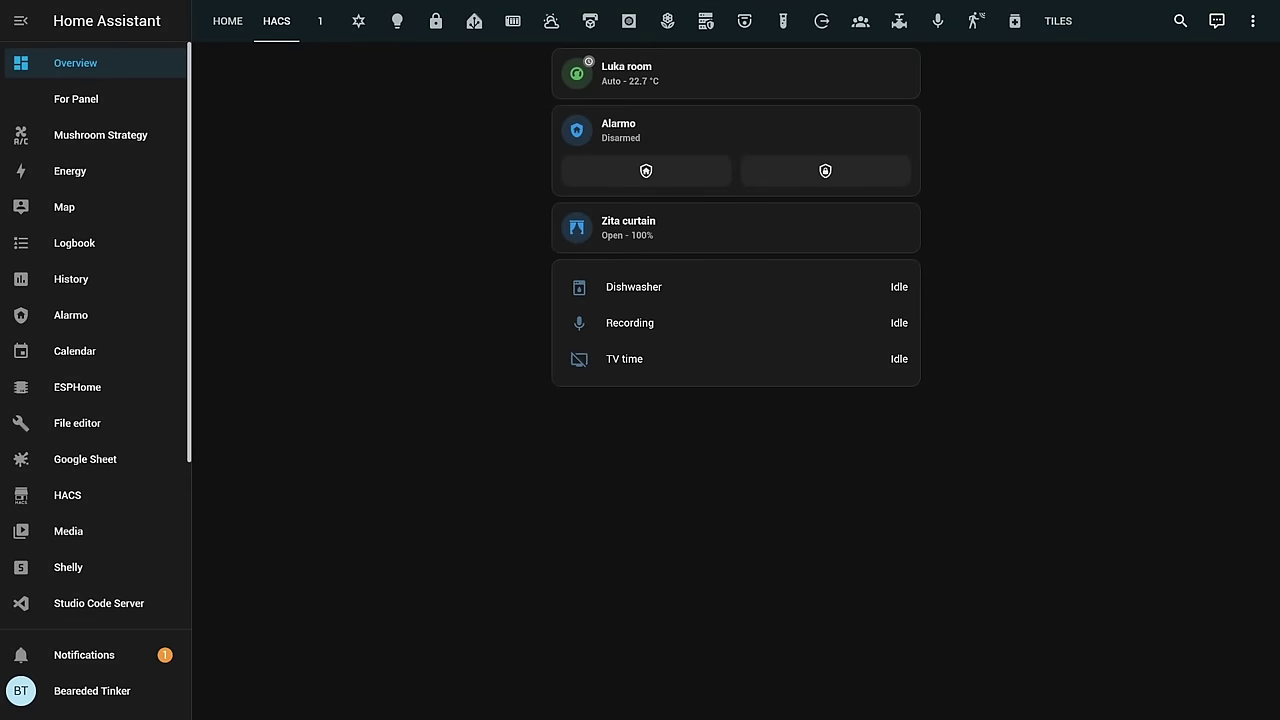
# Start the Dishwasher, Recording and TV time timers from their detail dialogs.
pyautogui.click(689, 297)
pyautogui.click(640, 163)
pyautogui.click(714, 249)
pyautogui.click(900, 322)
pyautogui.click(640, 163)
pyautogui.click(891, 360)
pyautogui.click(880, 358)
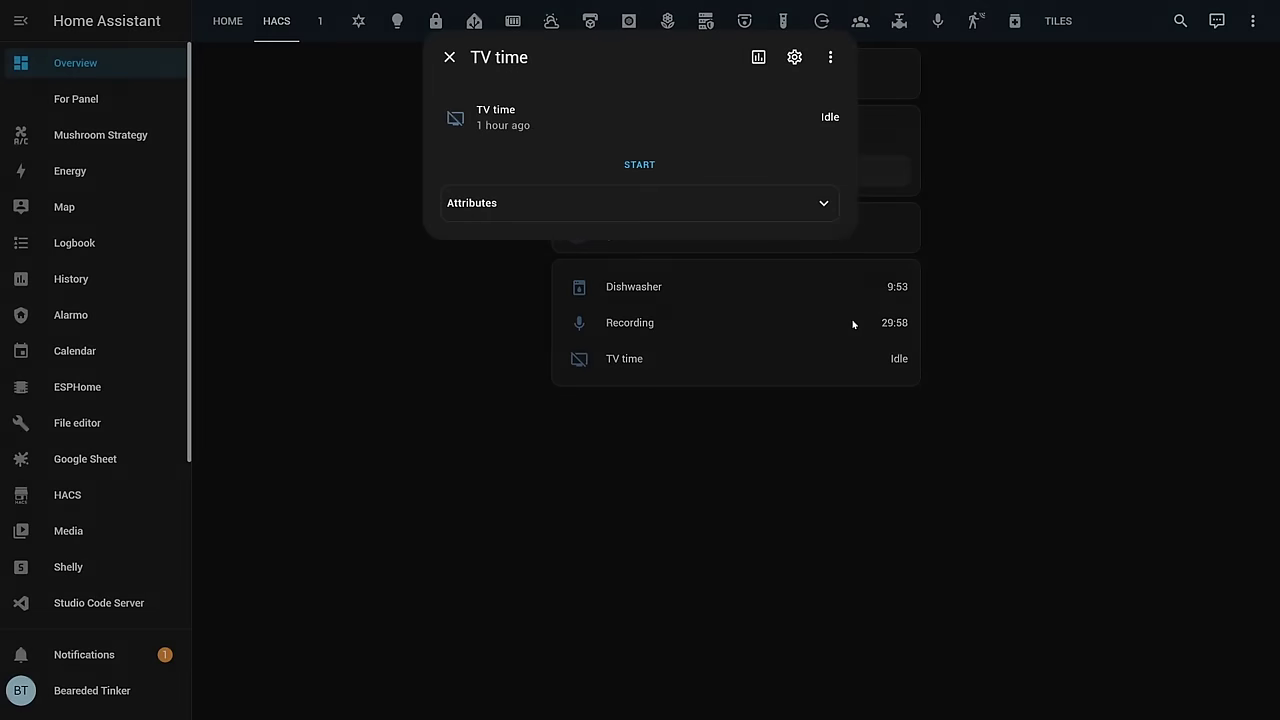
pyautogui.click(640, 164)
pyautogui.click(707, 468)
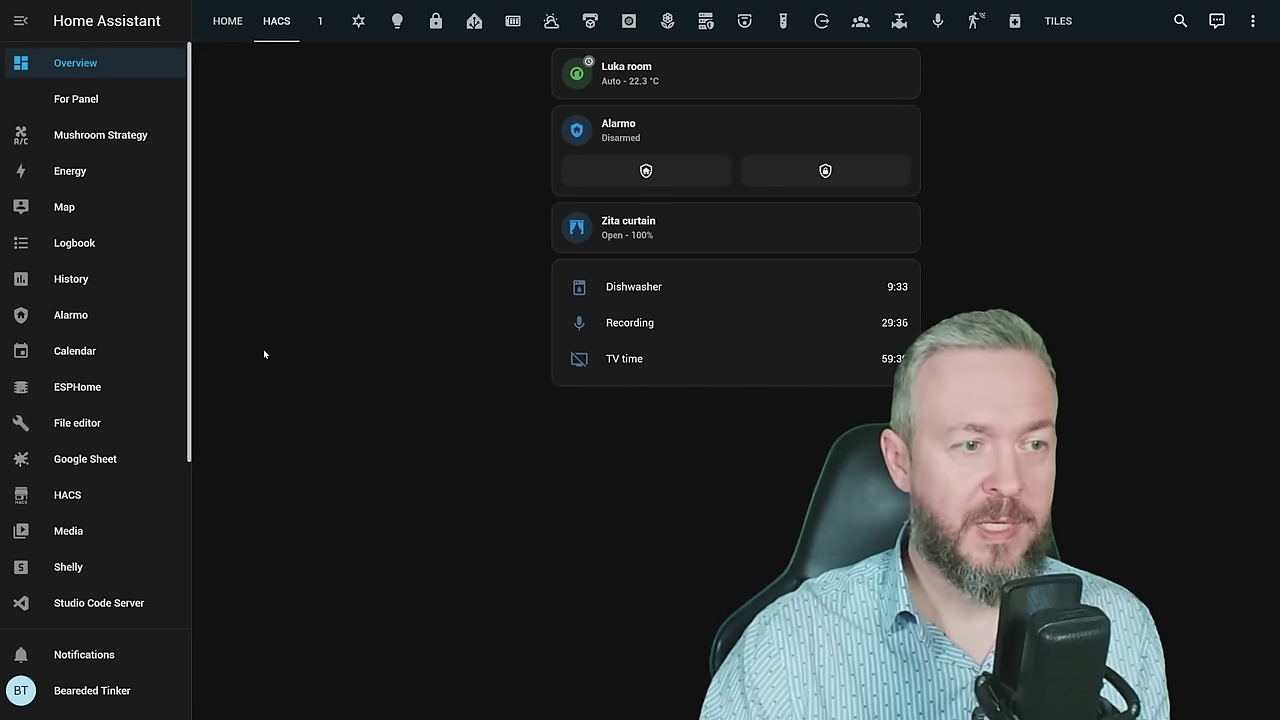
# Download the Timer Bar Card from the HACS Frontend section.
pyautogui.click(62, 495)
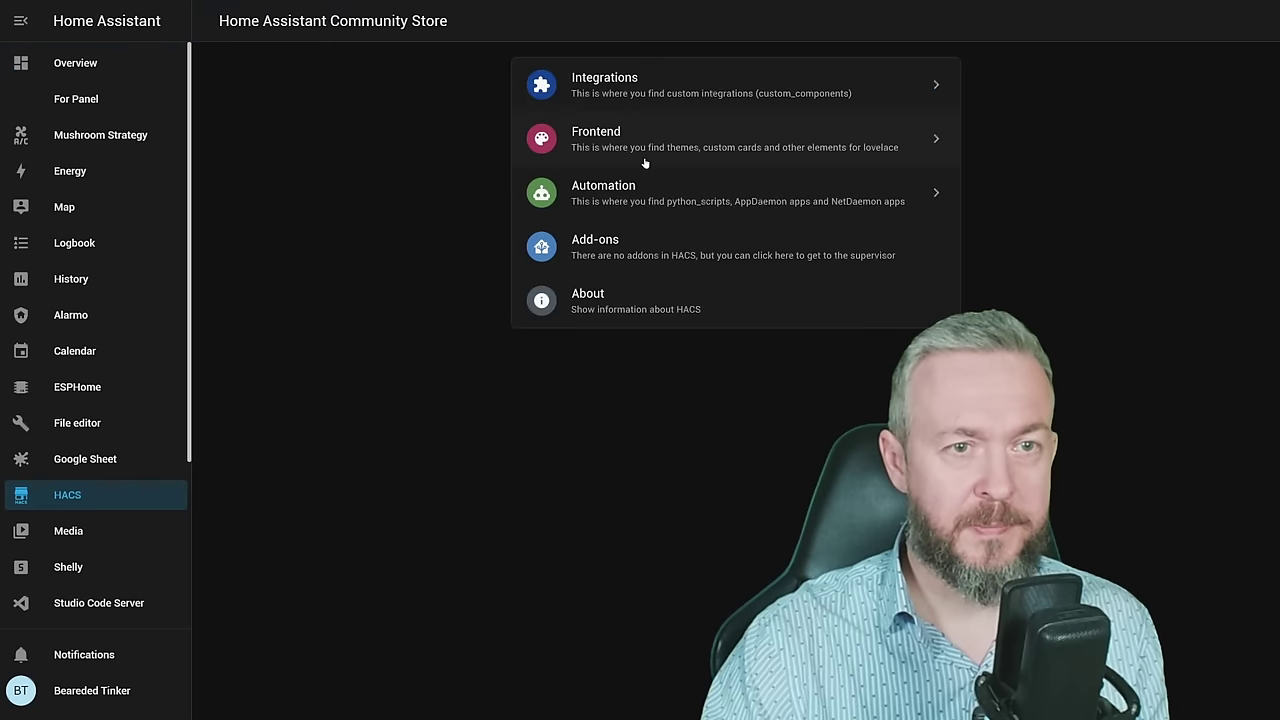
pyautogui.click(716, 155)
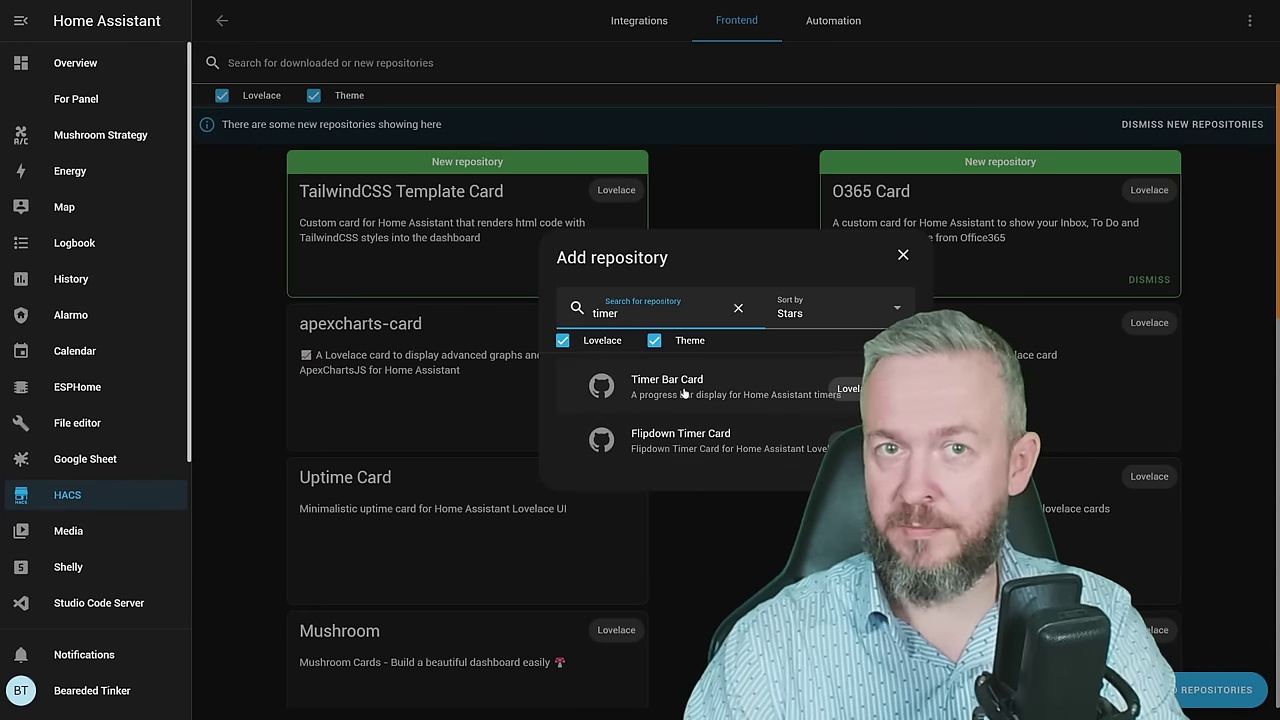
pyautogui.click(684, 390)
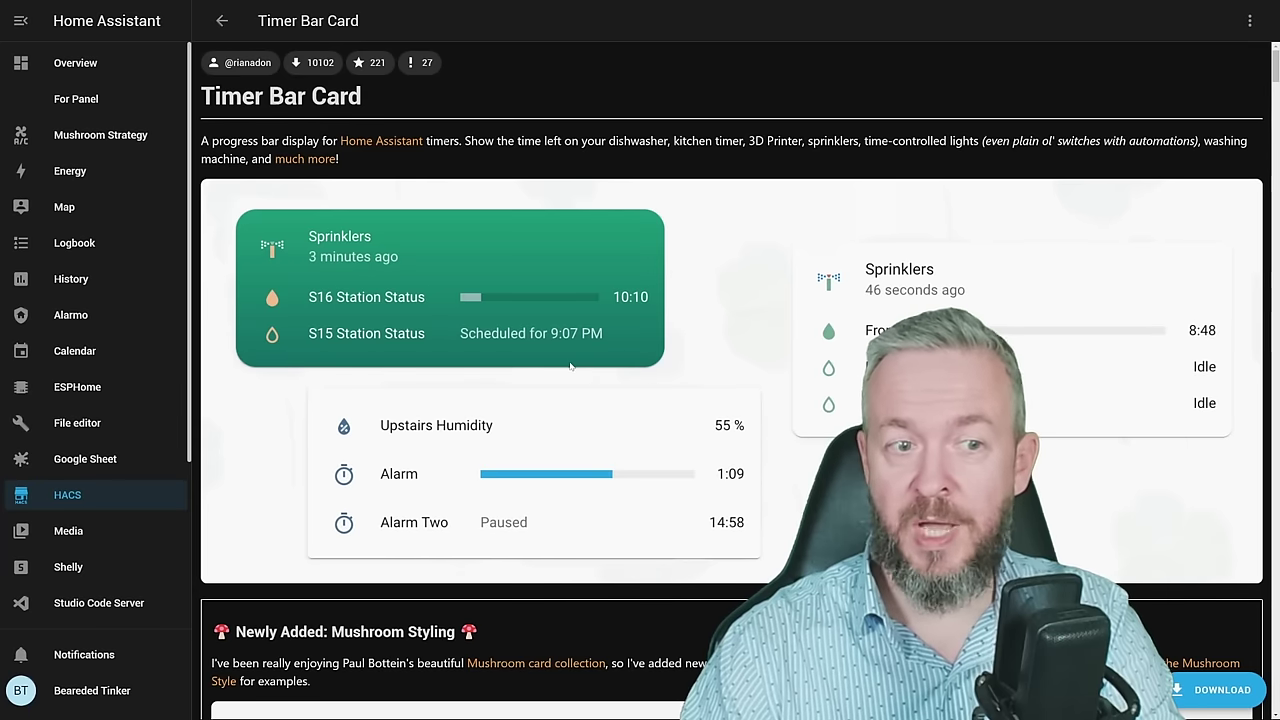
pyautogui.click(1180, 688)
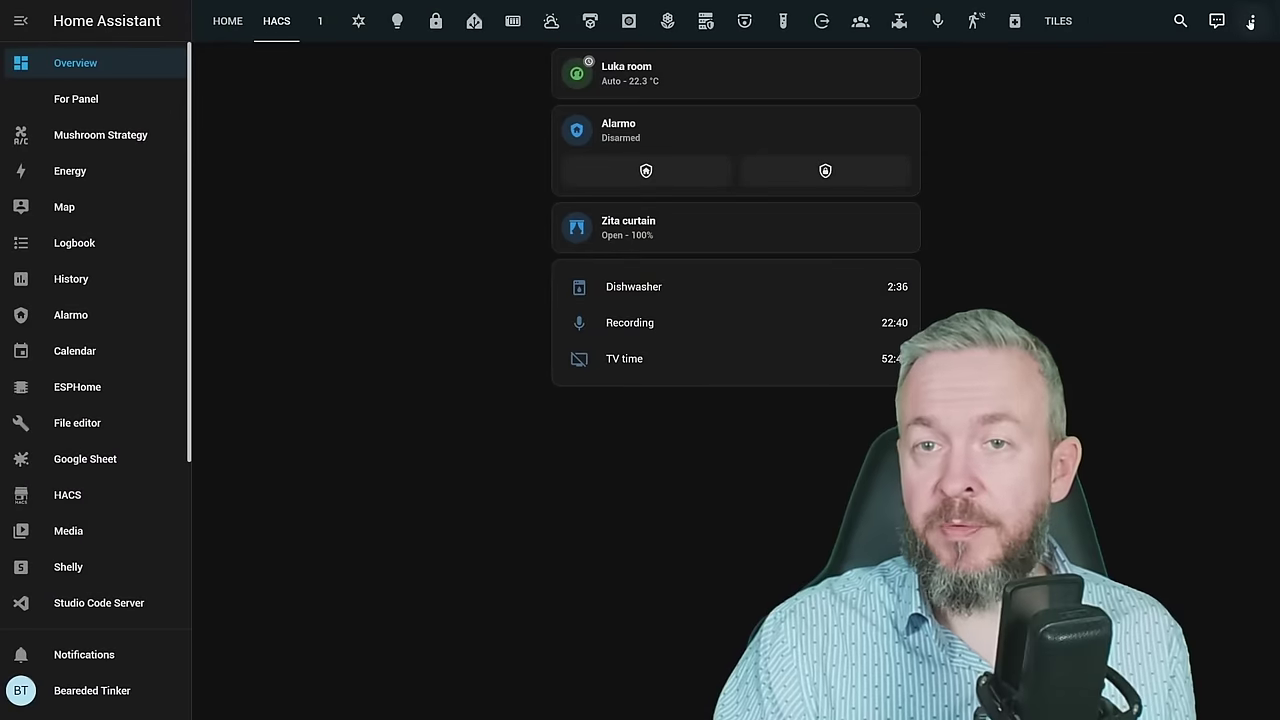
# Edit the dashboard and add a Custom: Timer Bar Card found by searching 'time'.
pyautogui.click(1250, 20)
pyautogui.click(1237, 66)
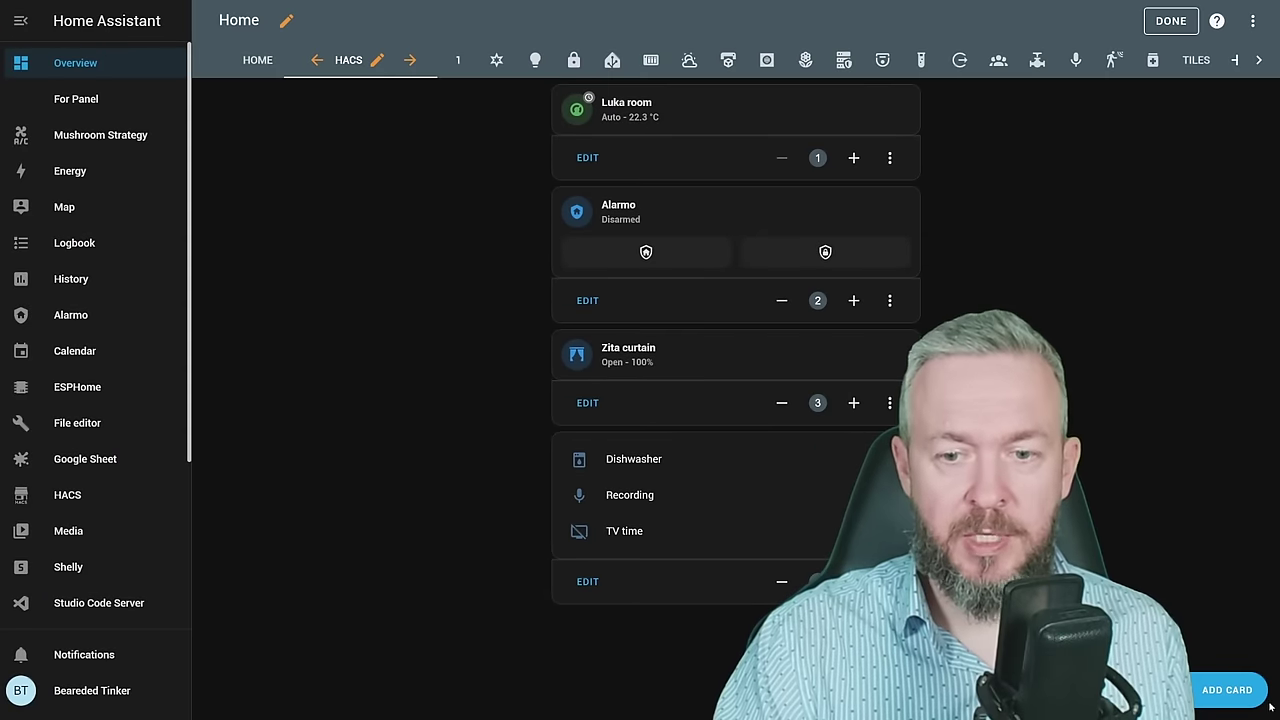
pyautogui.click(1216, 680)
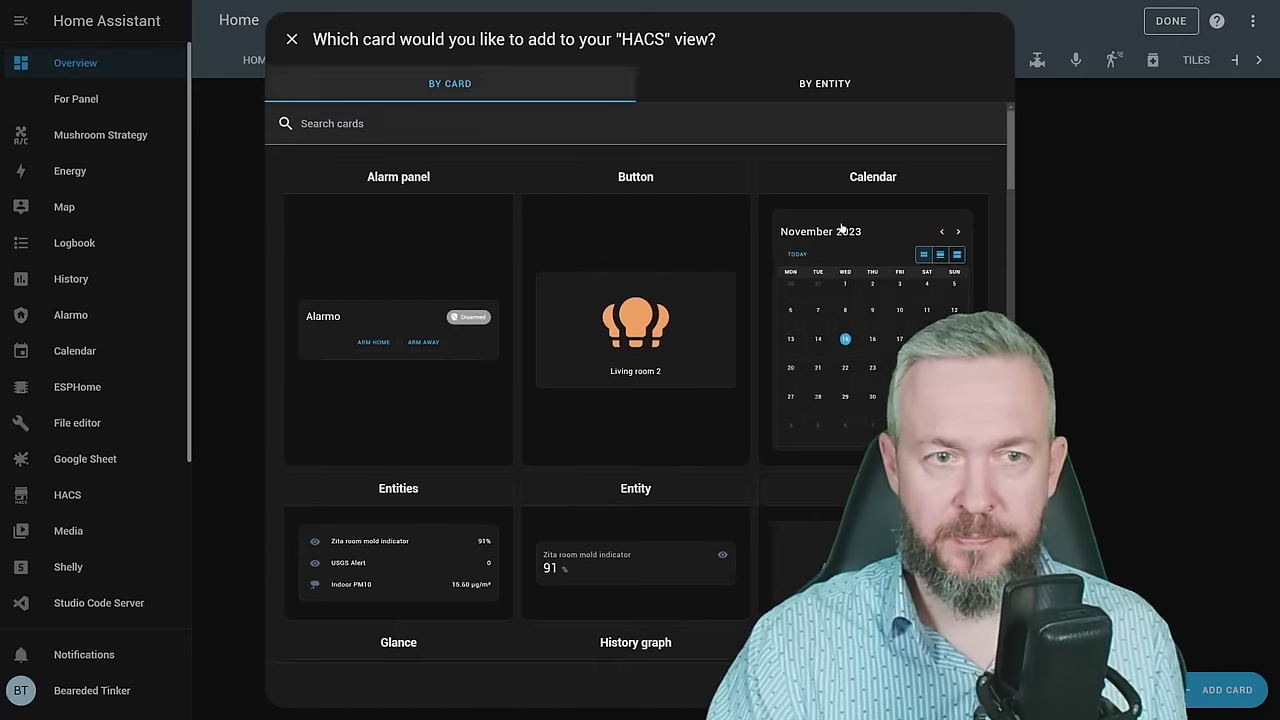
pyautogui.write('time')
pyautogui.click(464, 221)
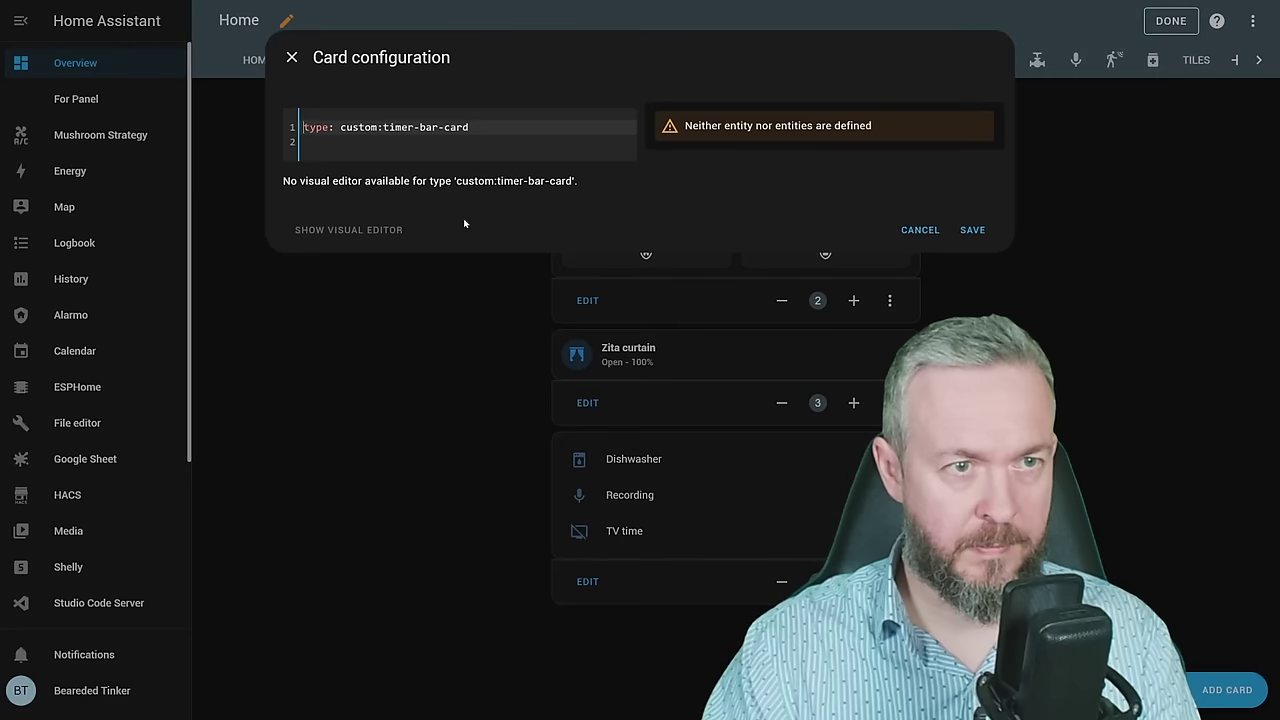
# List timer.recording under entities in the card's YAML.
pyautogui.click(418, 143)
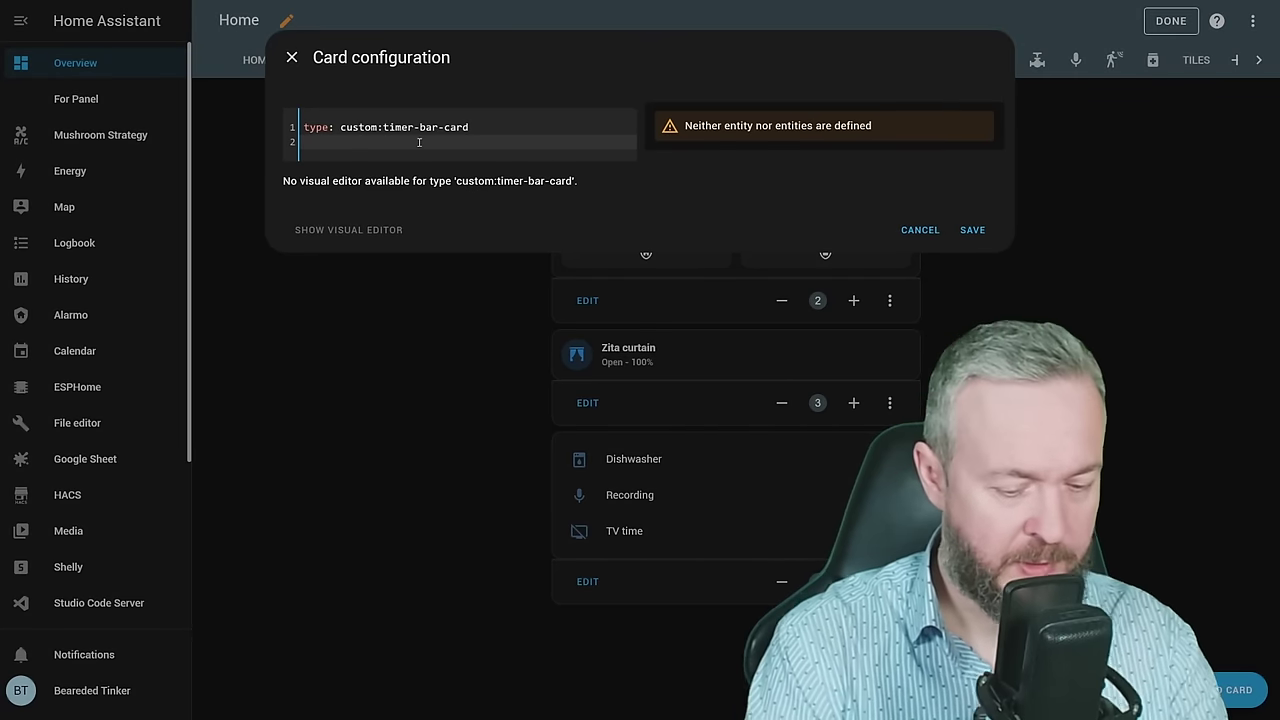
pyautogui.write('entities:   ')
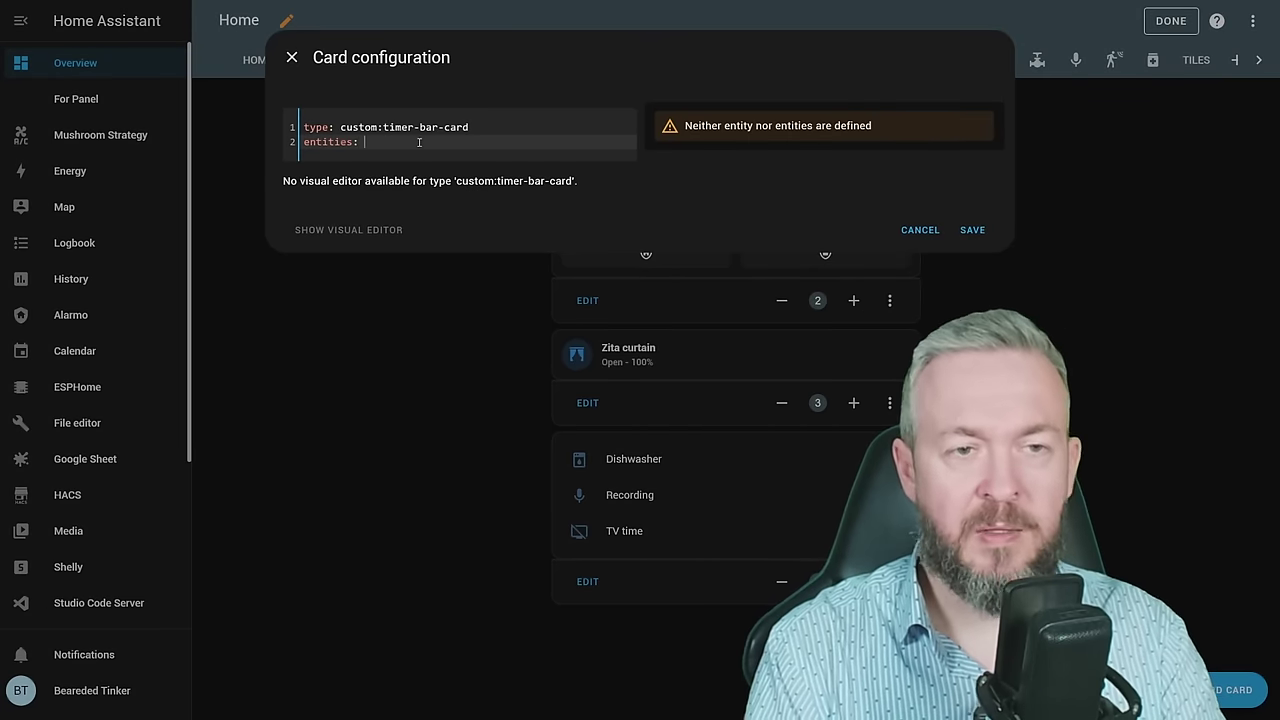
pyautogui.write('- tim')
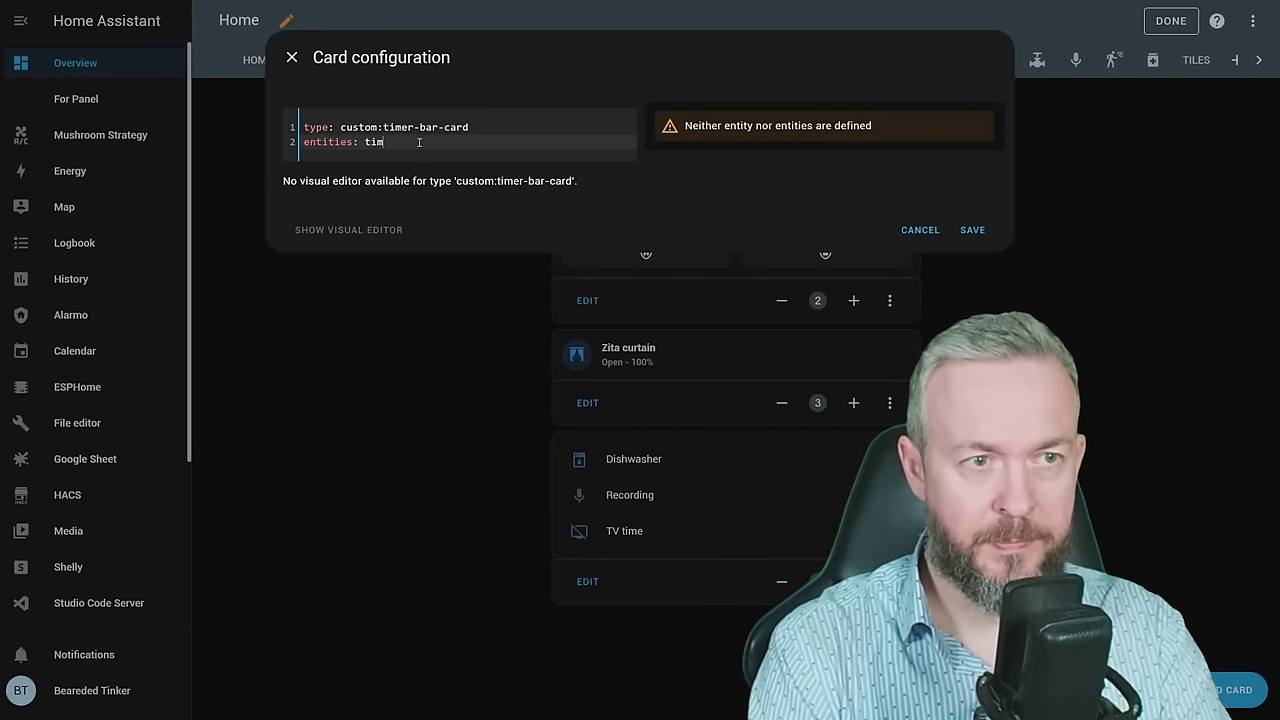
pyautogui.press('Return')
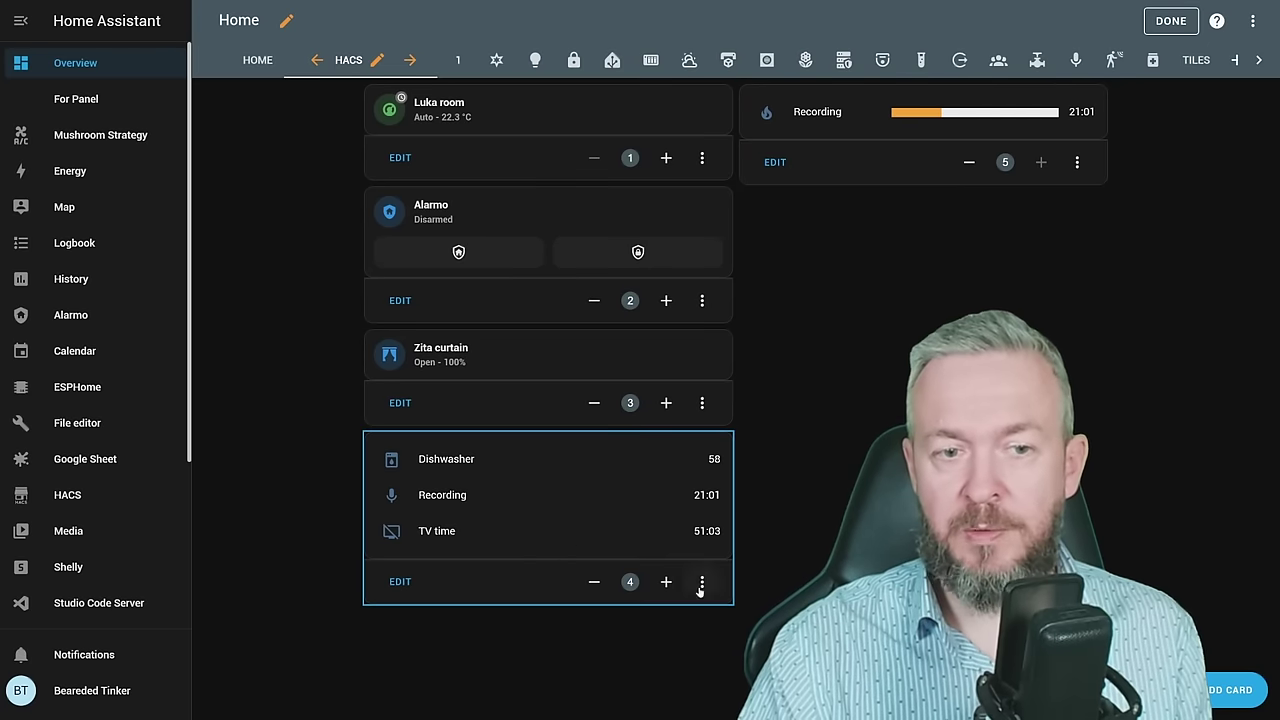
# Save the timer bar card, then add layout: full_row and text_width: 0px to its YAML and save.
pyautogui.click(785, 163)
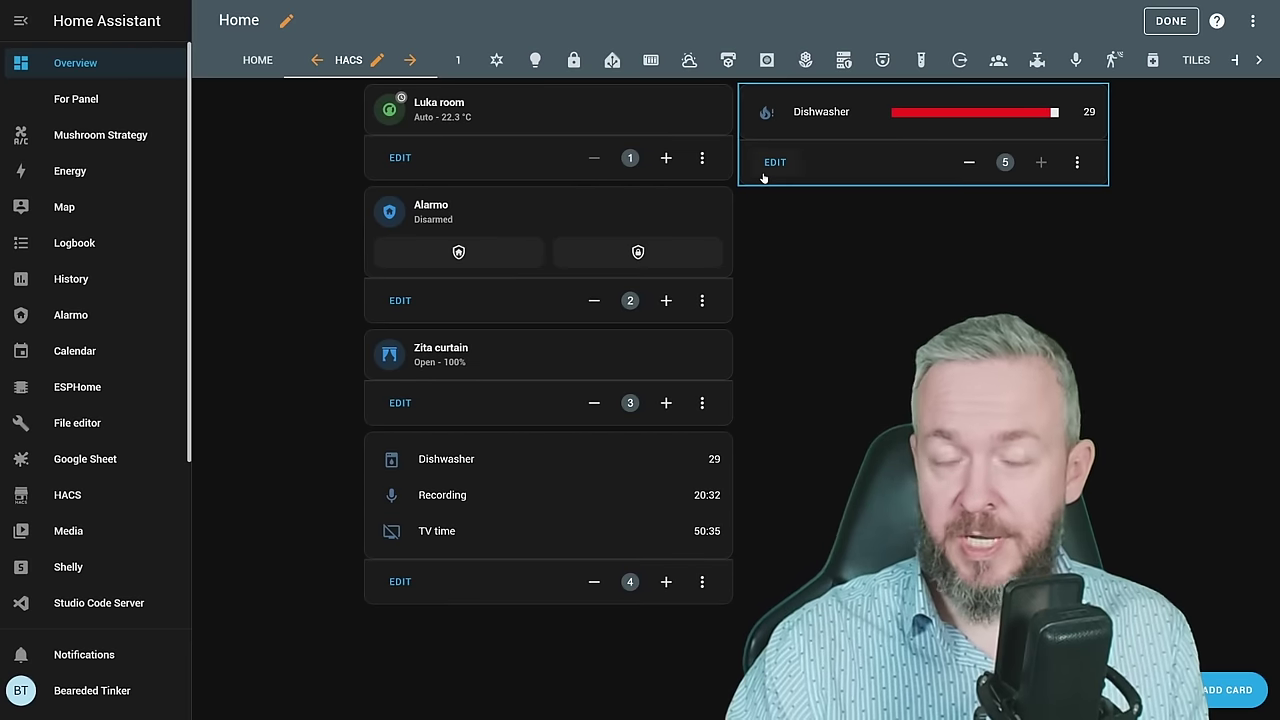
pyautogui.click(764, 171)
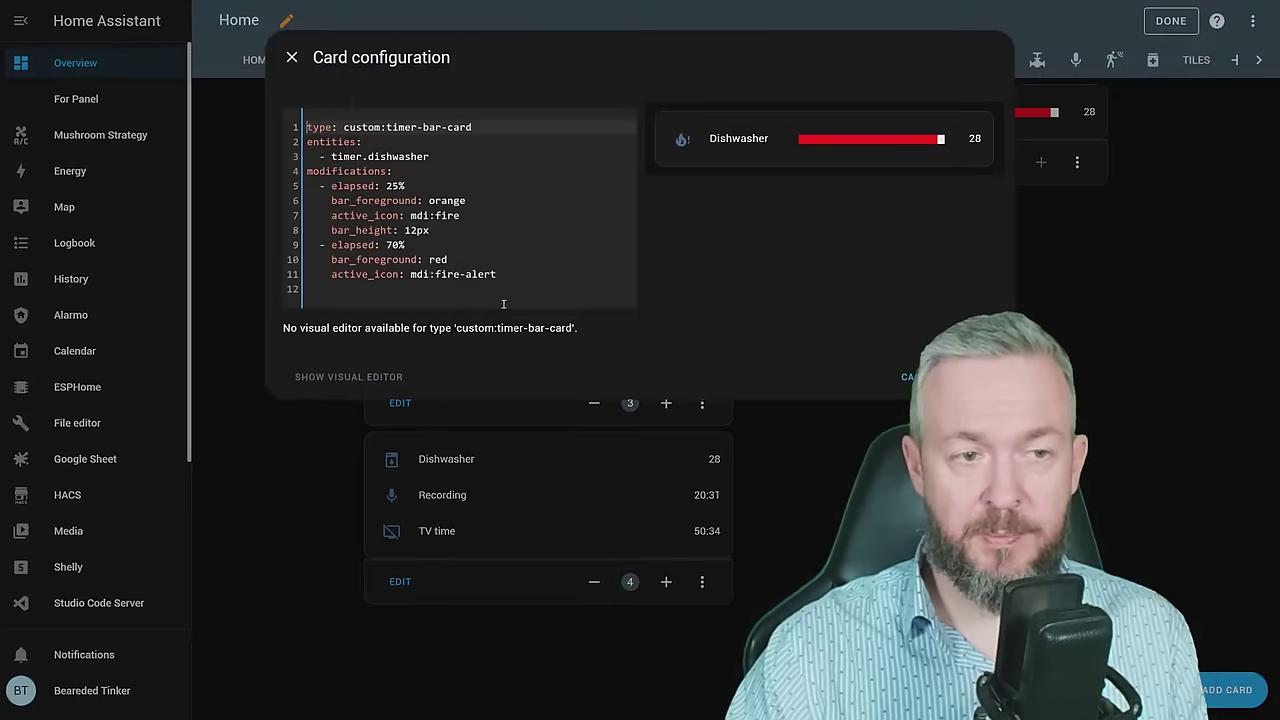
pyautogui.click(446, 283)
pyautogui.write('layout: full')
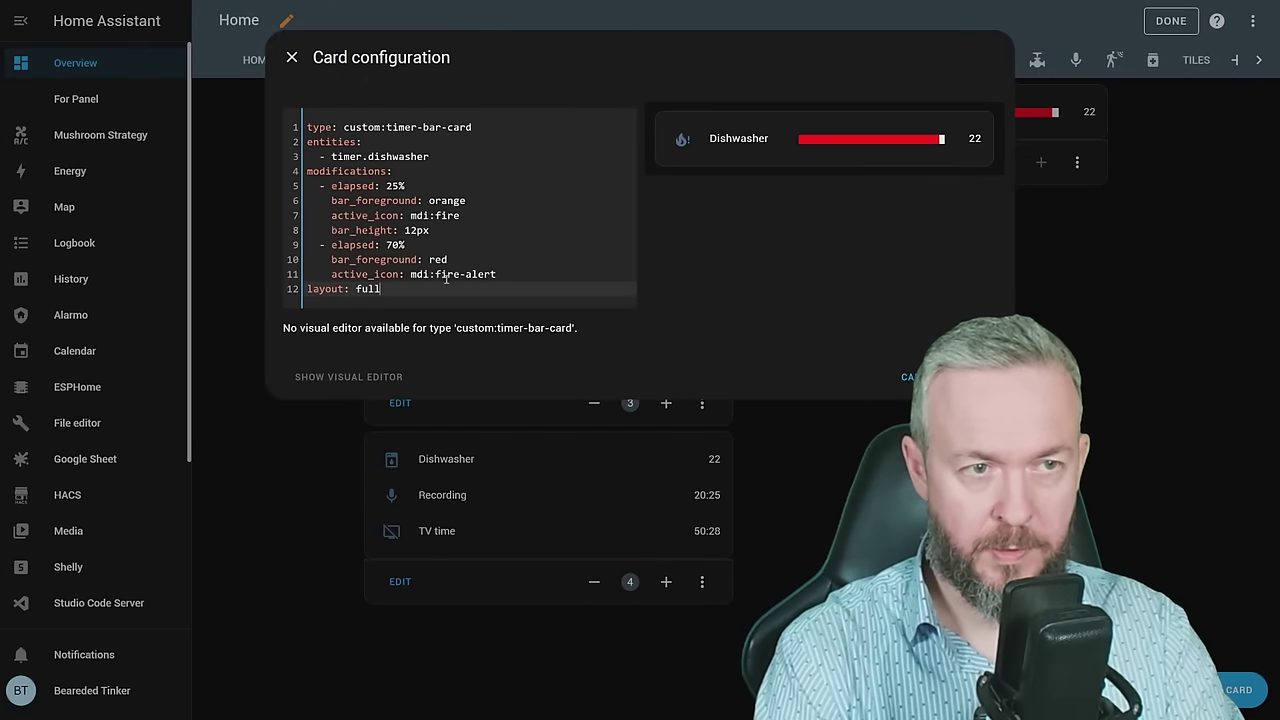
pyautogui.write('_row')
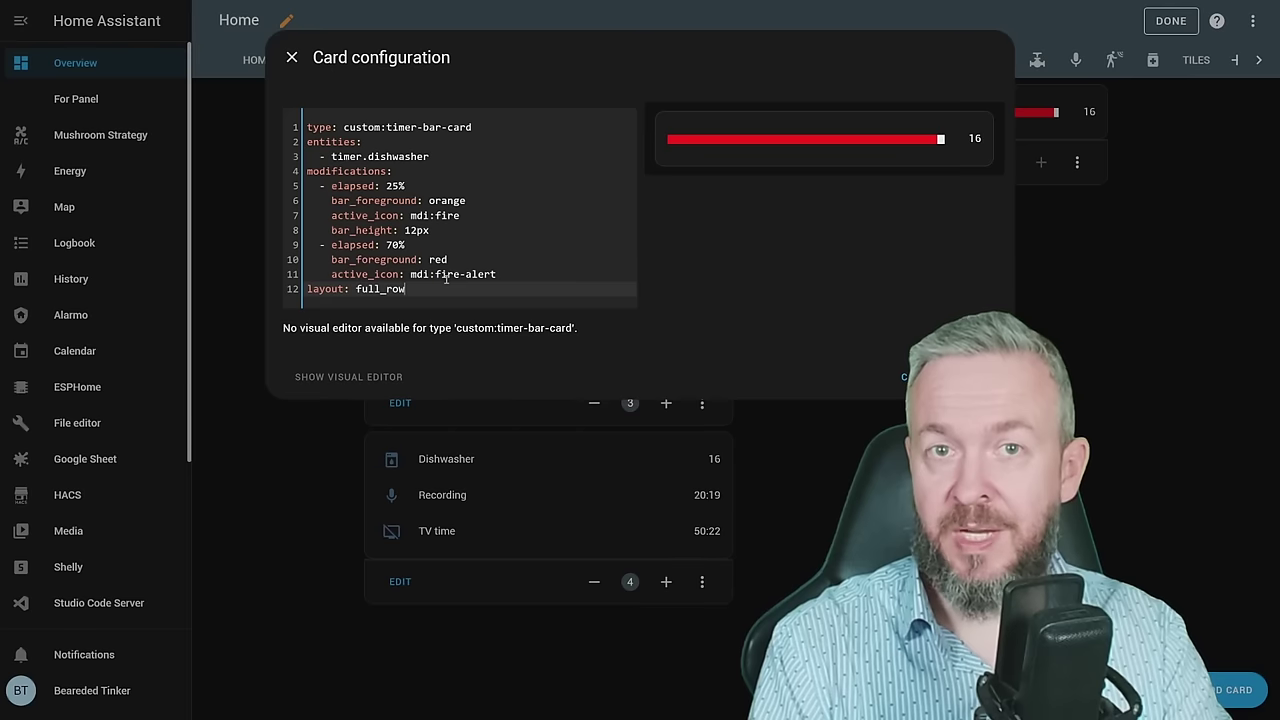
pyautogui.press('Return')
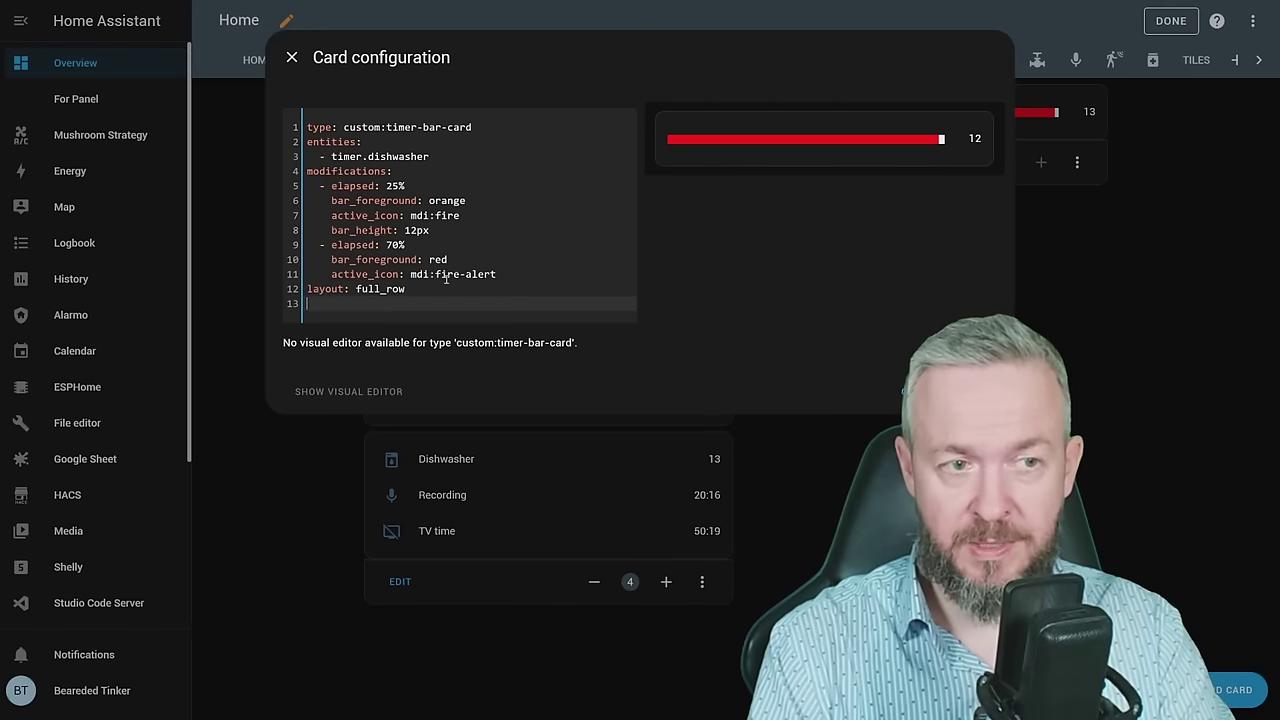
pyautogui.write('text_woidt')
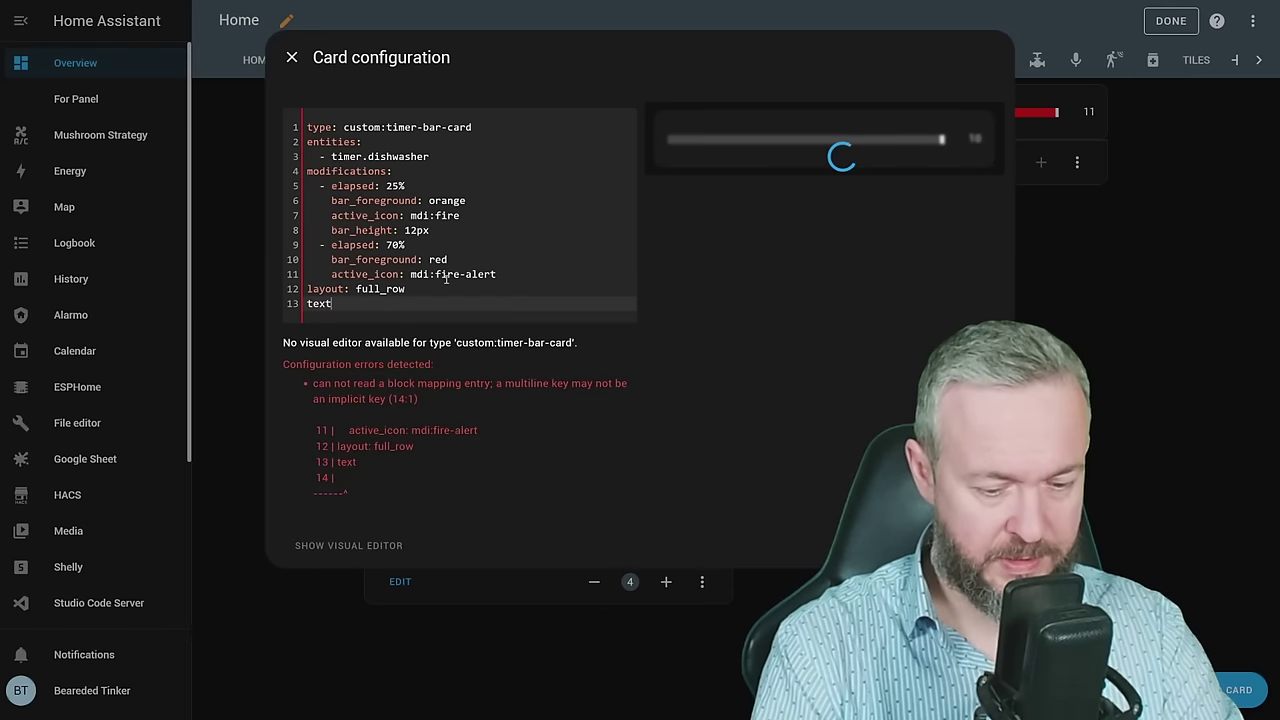
pyautogui.press('BackSpace')
pyautogui.press('BackSpace')
pyautogui.press('BackSpace')
pyautogui.press('BackSpace')
pyautogui.write('idth: 0px')
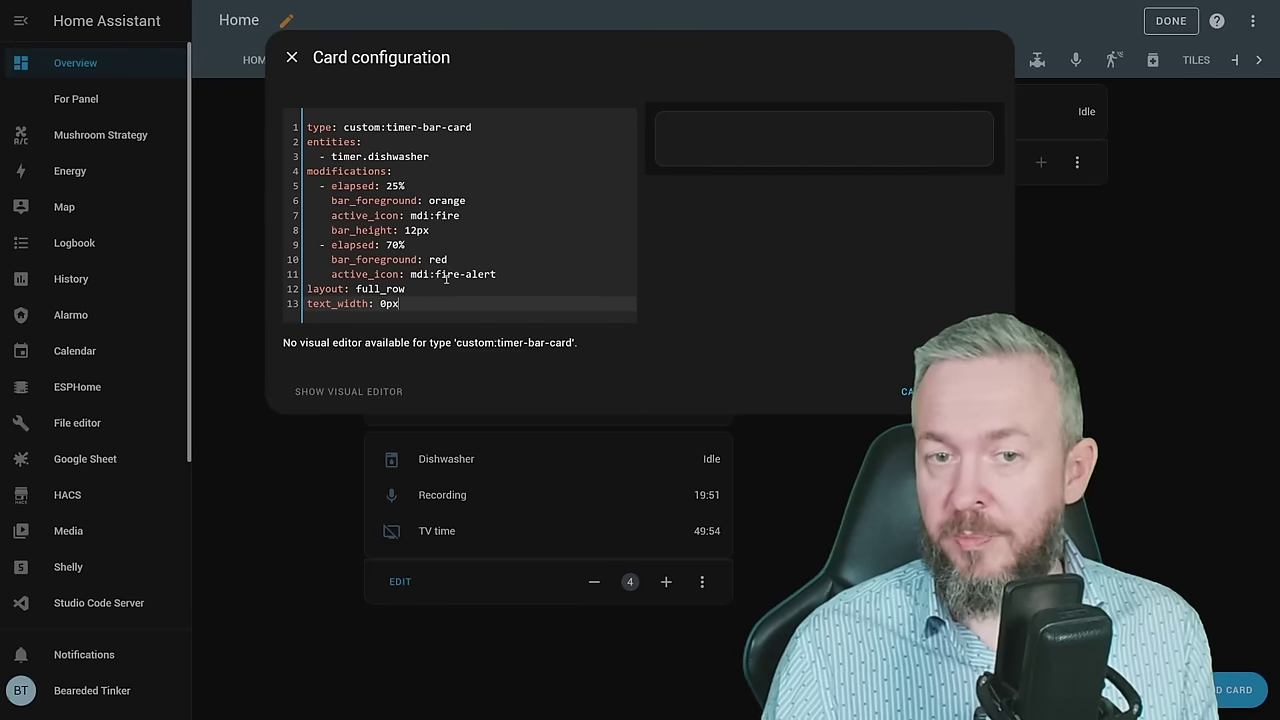
pyautogui.click(975, 391)
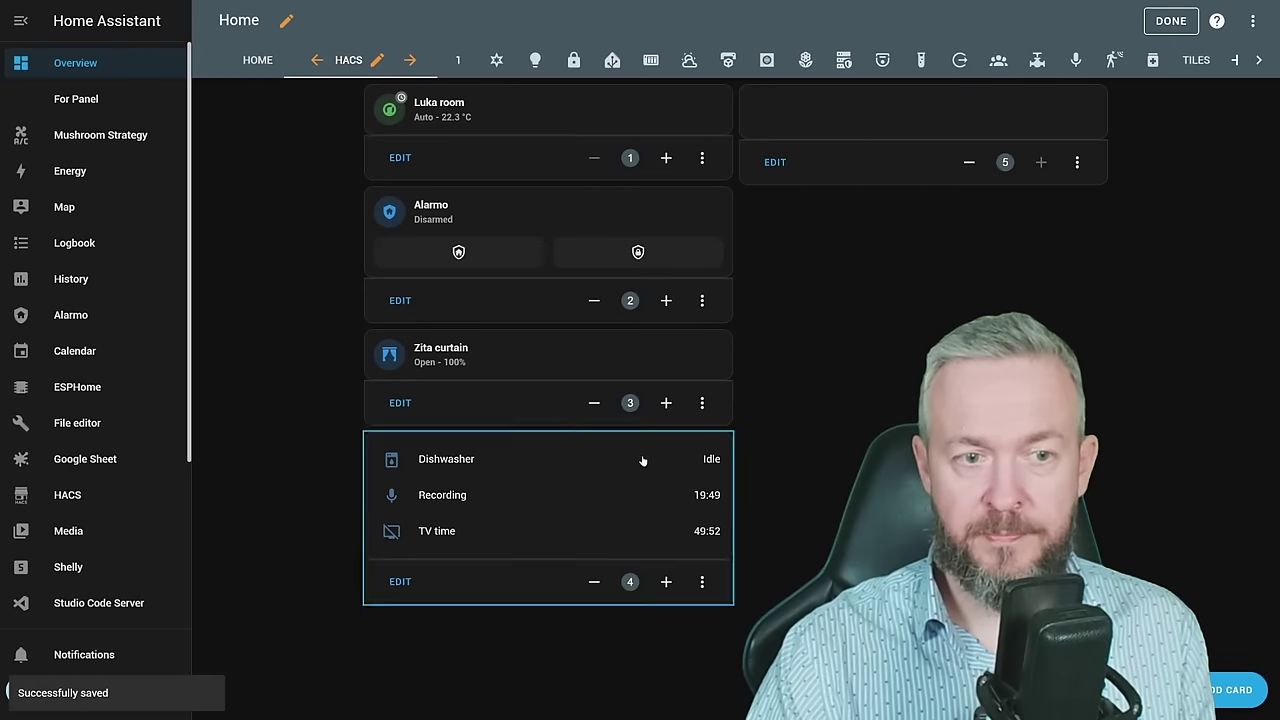
# Start the Dishwasher timer from its details dialog, then close the dialog.
pyautogui.click(459, 458)
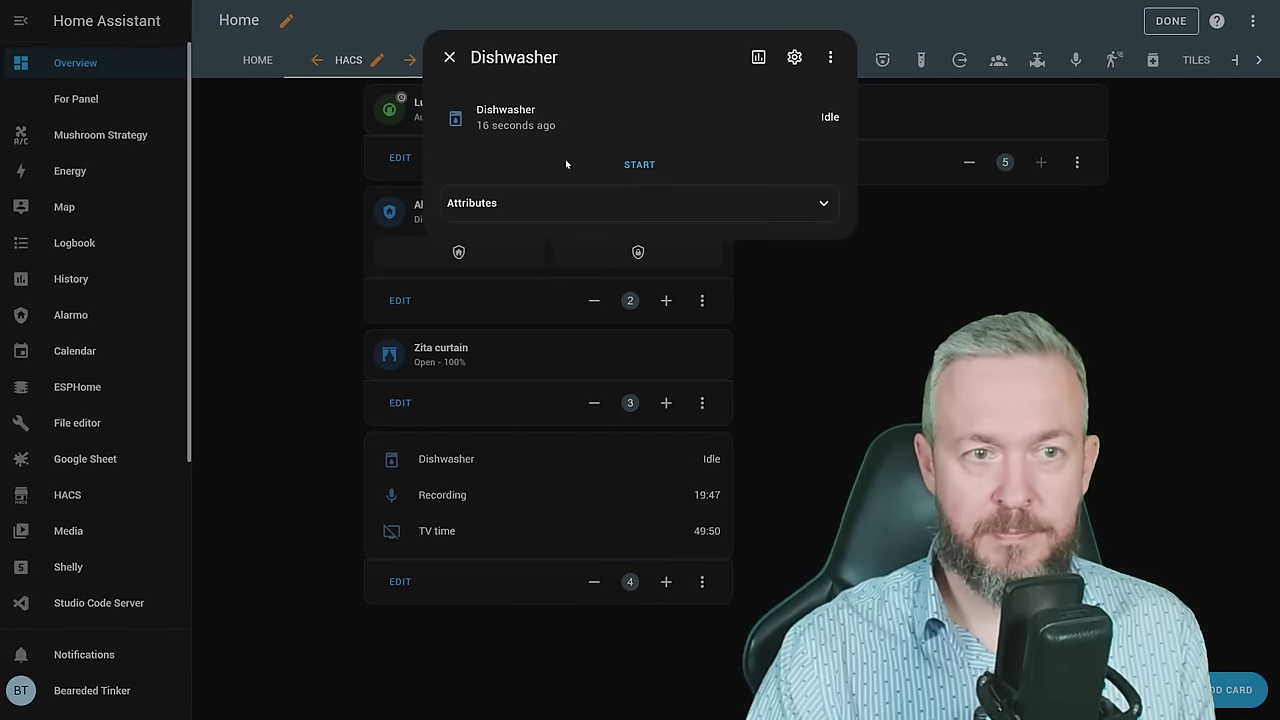
pyautogui.click(639, 165)
pyautogui.press('Escape')
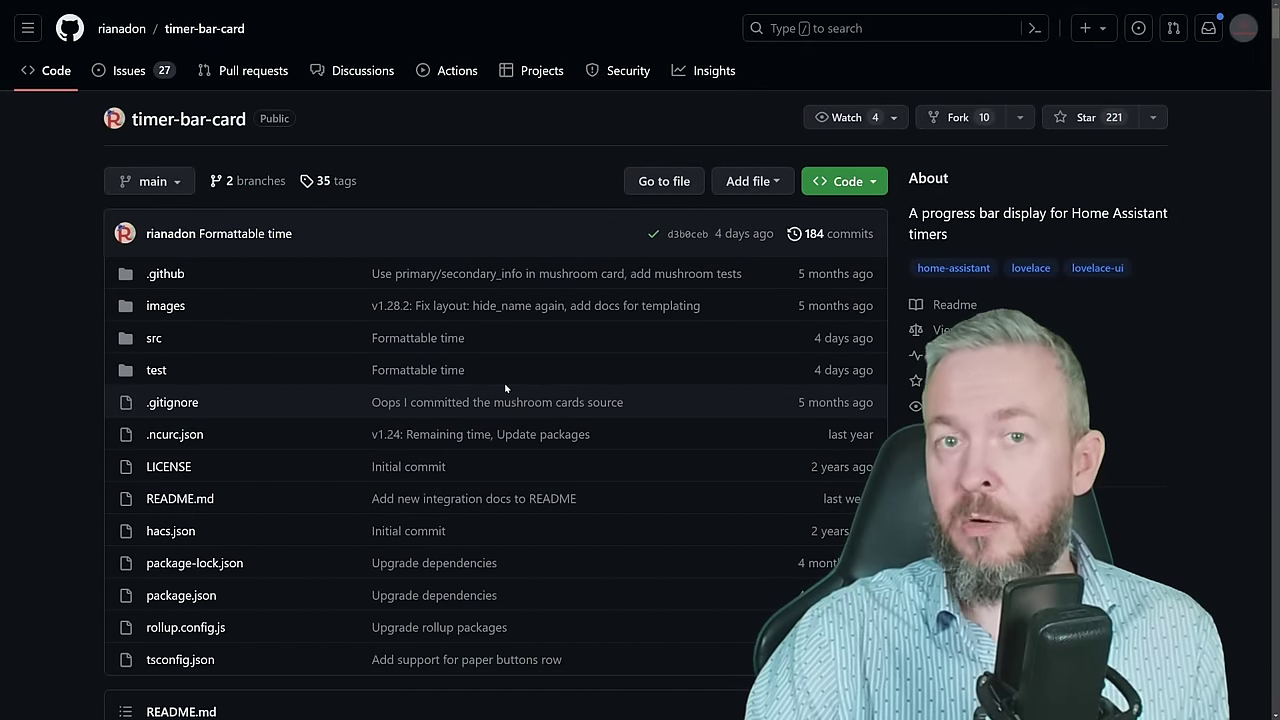
# Star the timer-bar-card GitHub repository and scroll down through its README.md.
pyautogui.click(1048, 124)
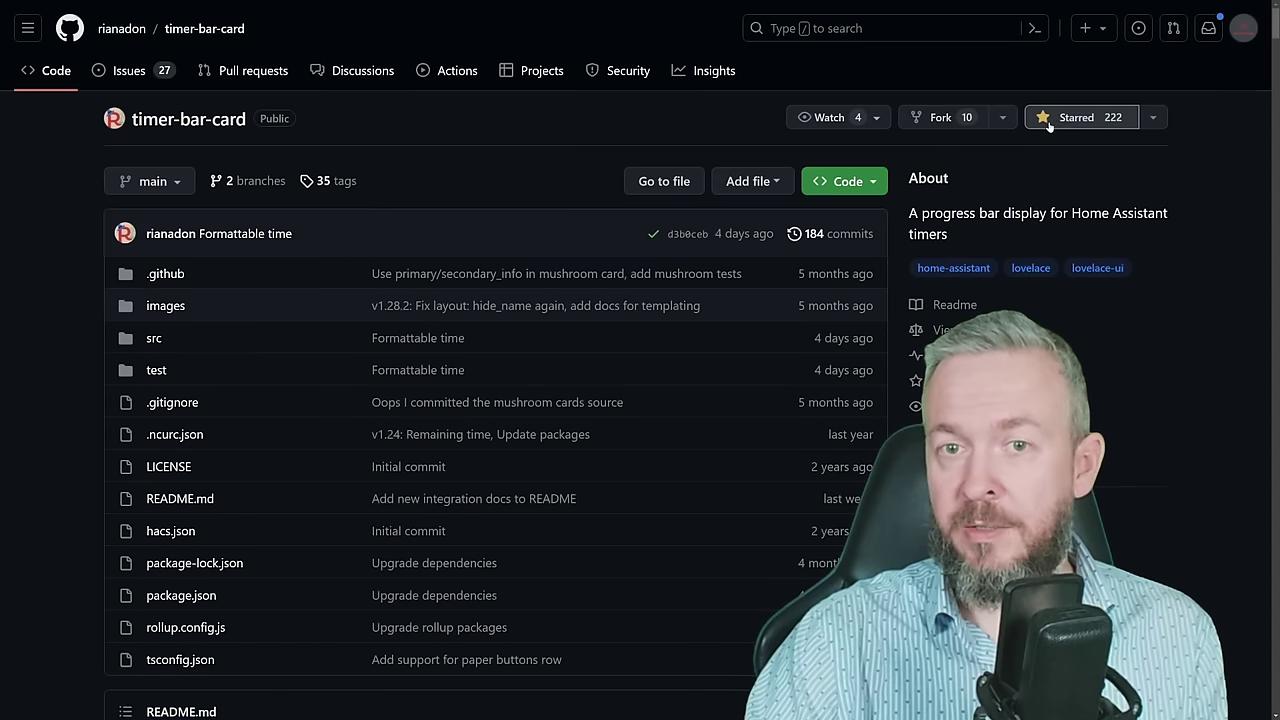
pyautogui.moveTo(103, 33)
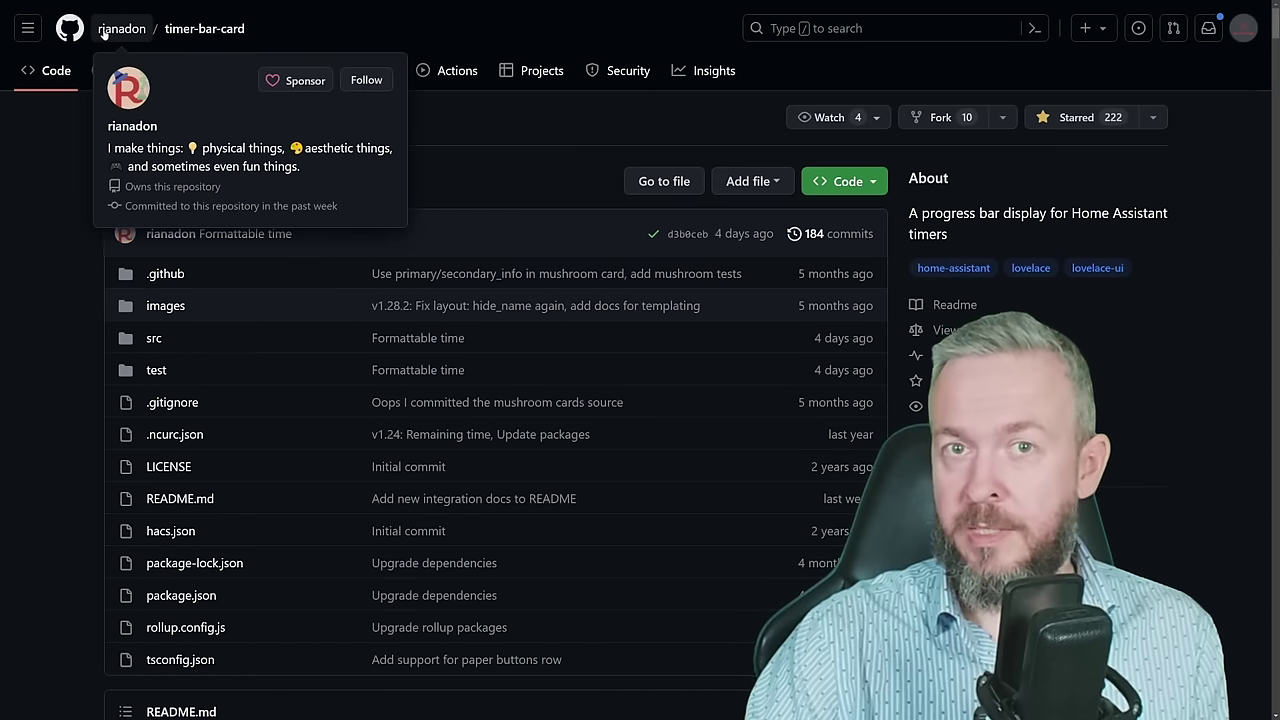
pyautogui.scroll(-6, 20, 377)
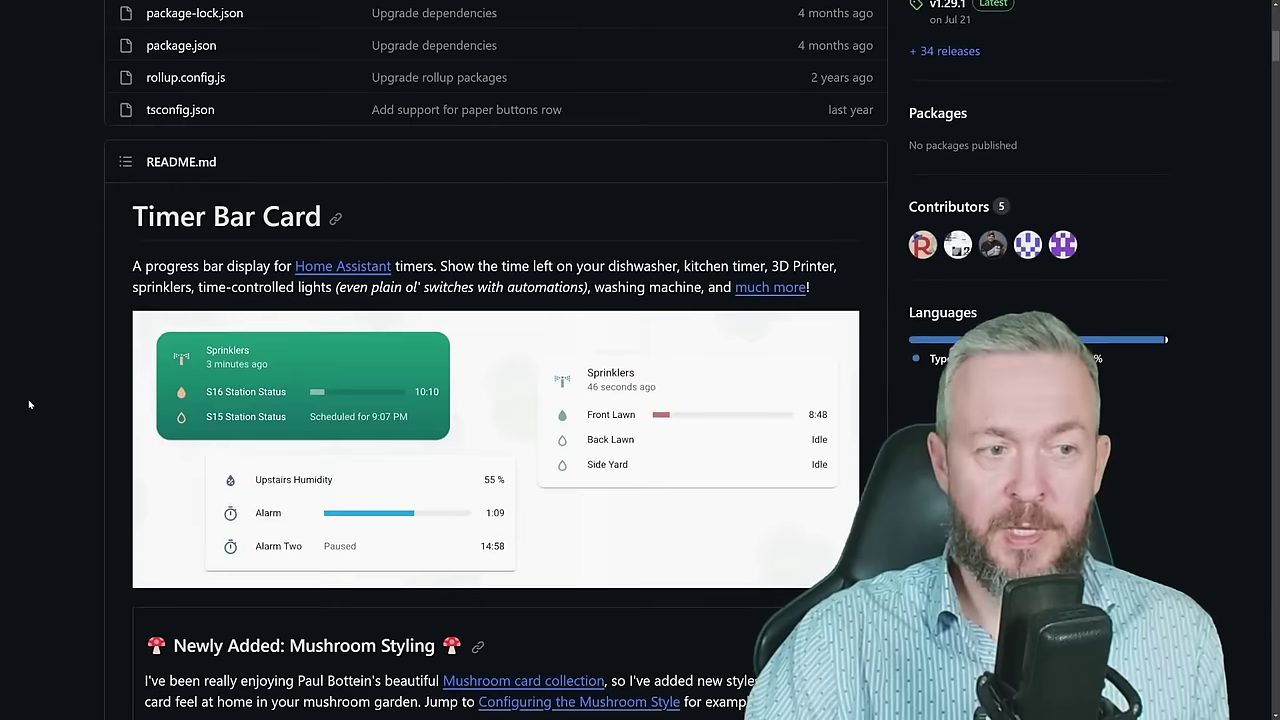
pyautogui.scroll(-3, 657, 388)
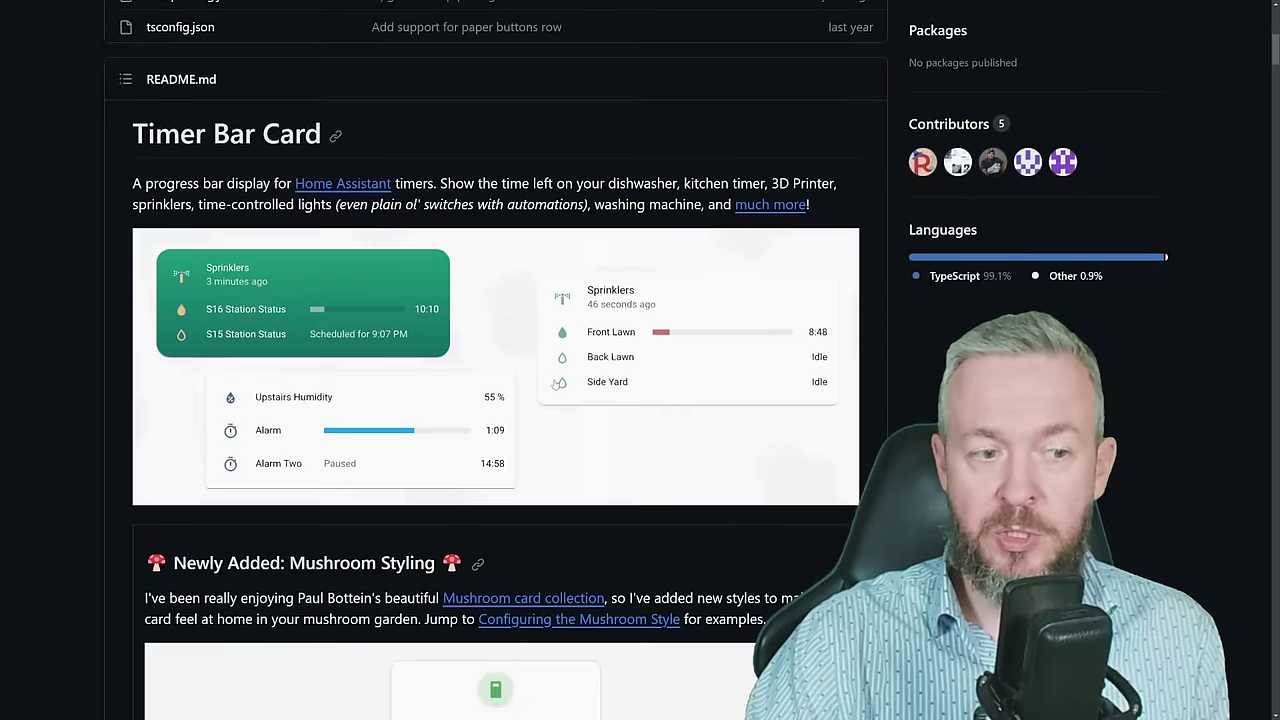
pyautogui.scroll(-3, 657, 388)
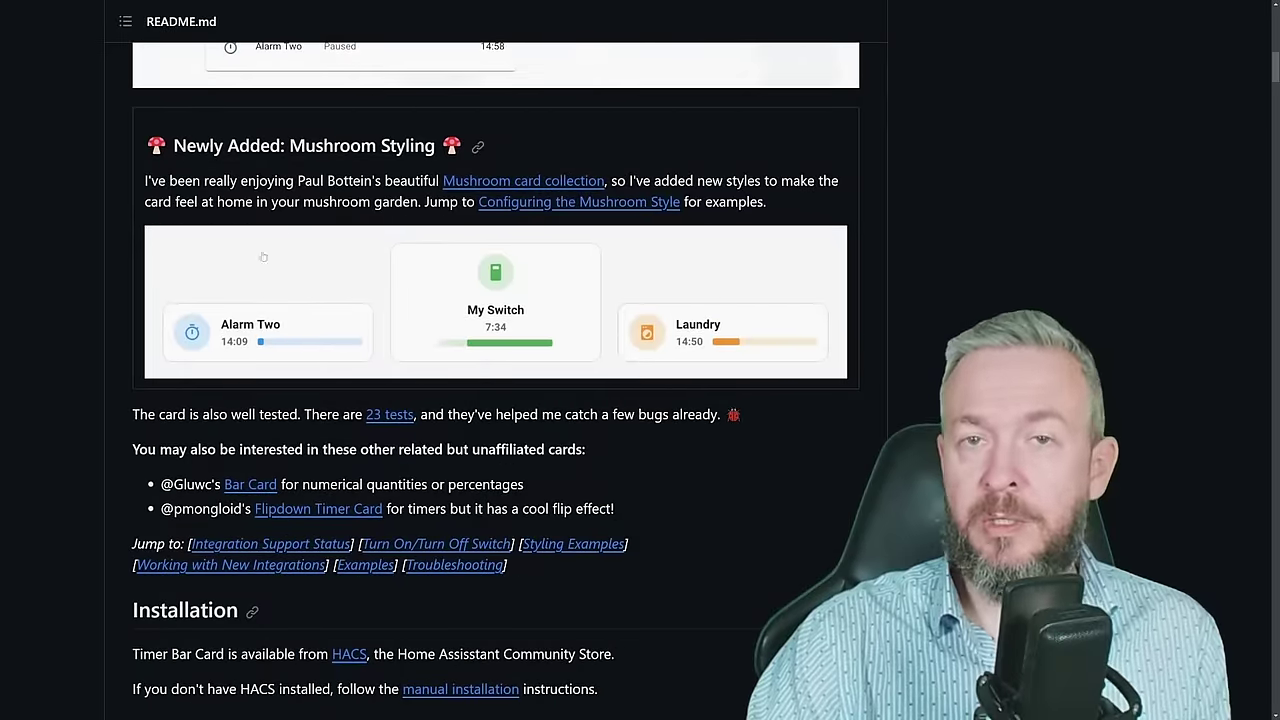
pyautogui.scroll(-9, 457, 412)
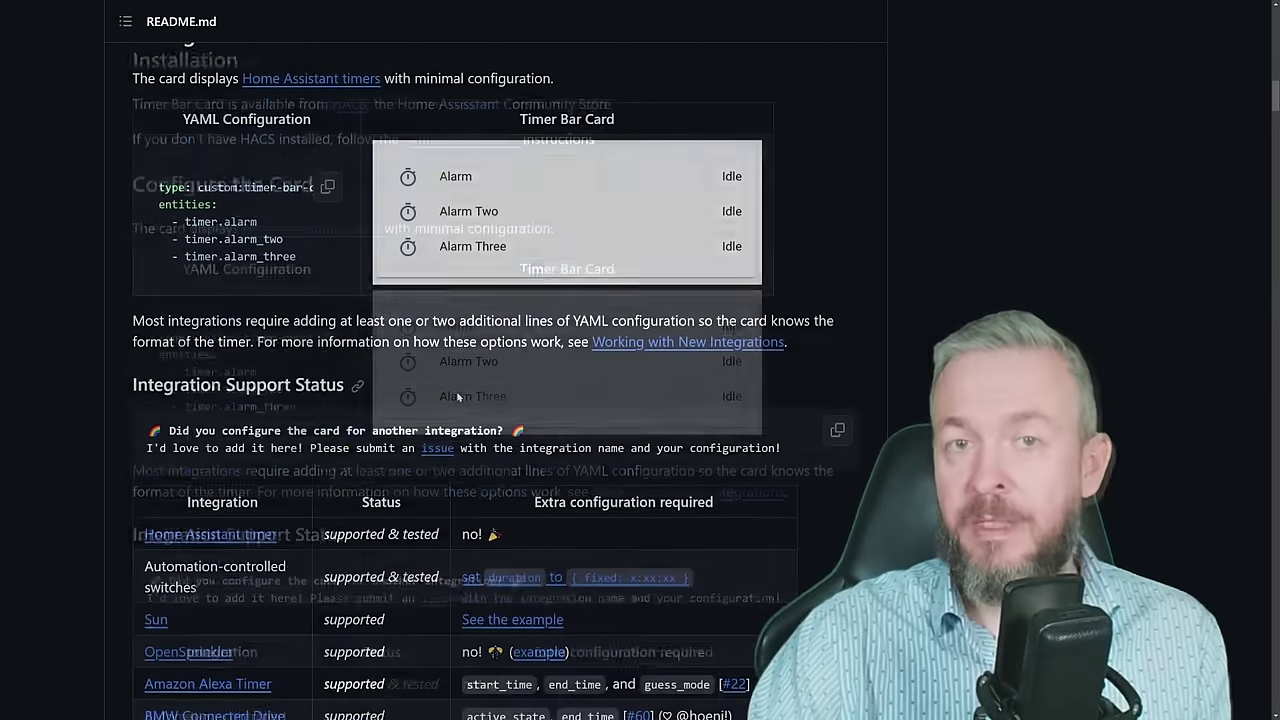
pyautogui.scroll(-9, 457, 397)
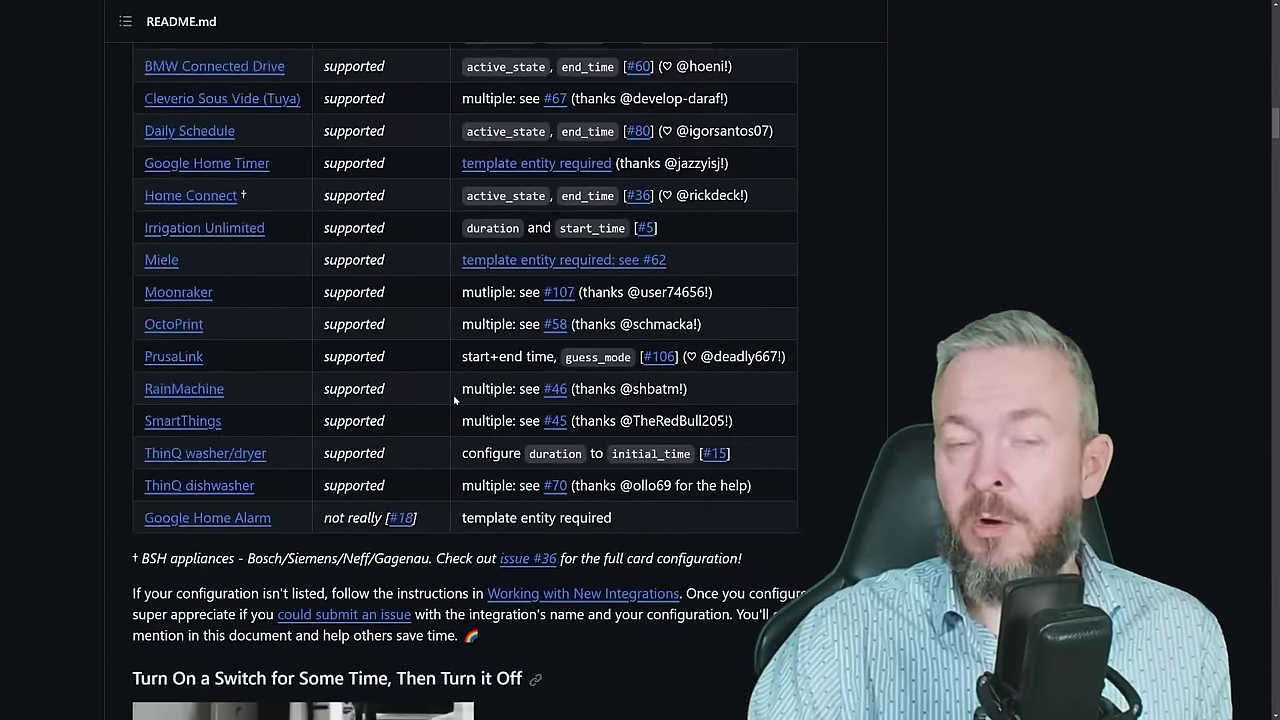
pyautogui.scroll(-10, 447, 406)
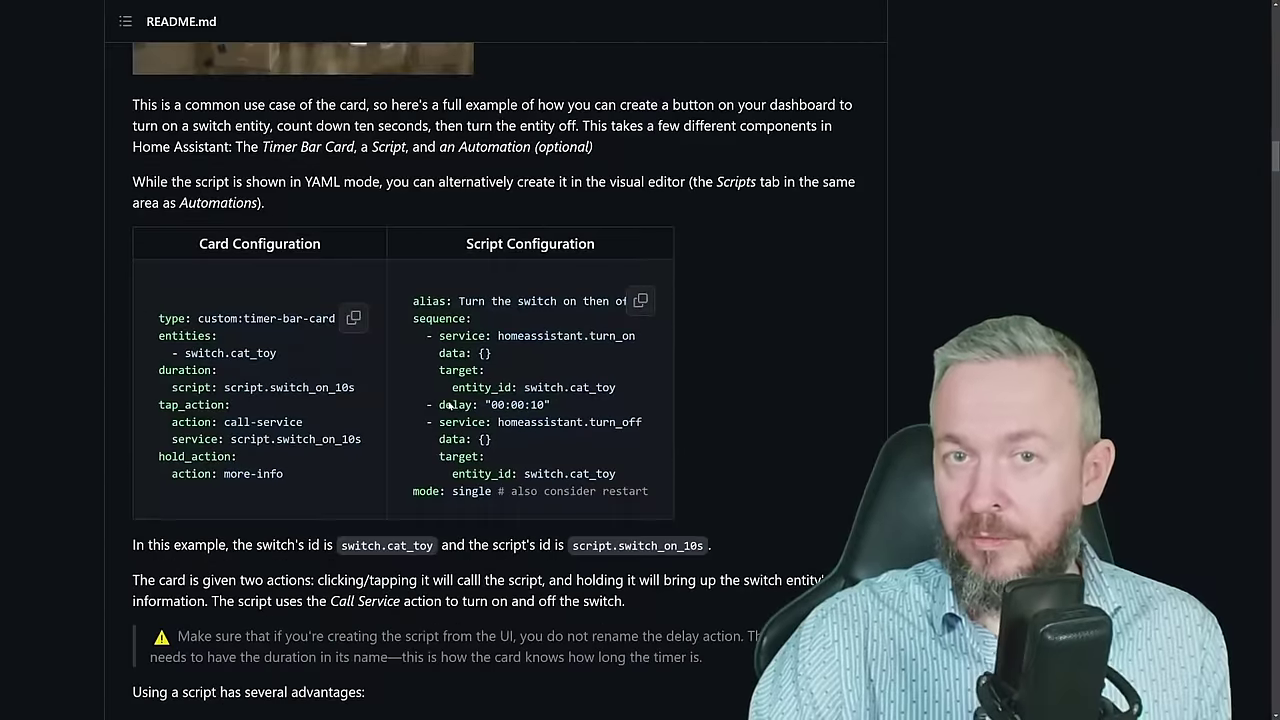
pyautogui.scroll(-8, 449, 401)
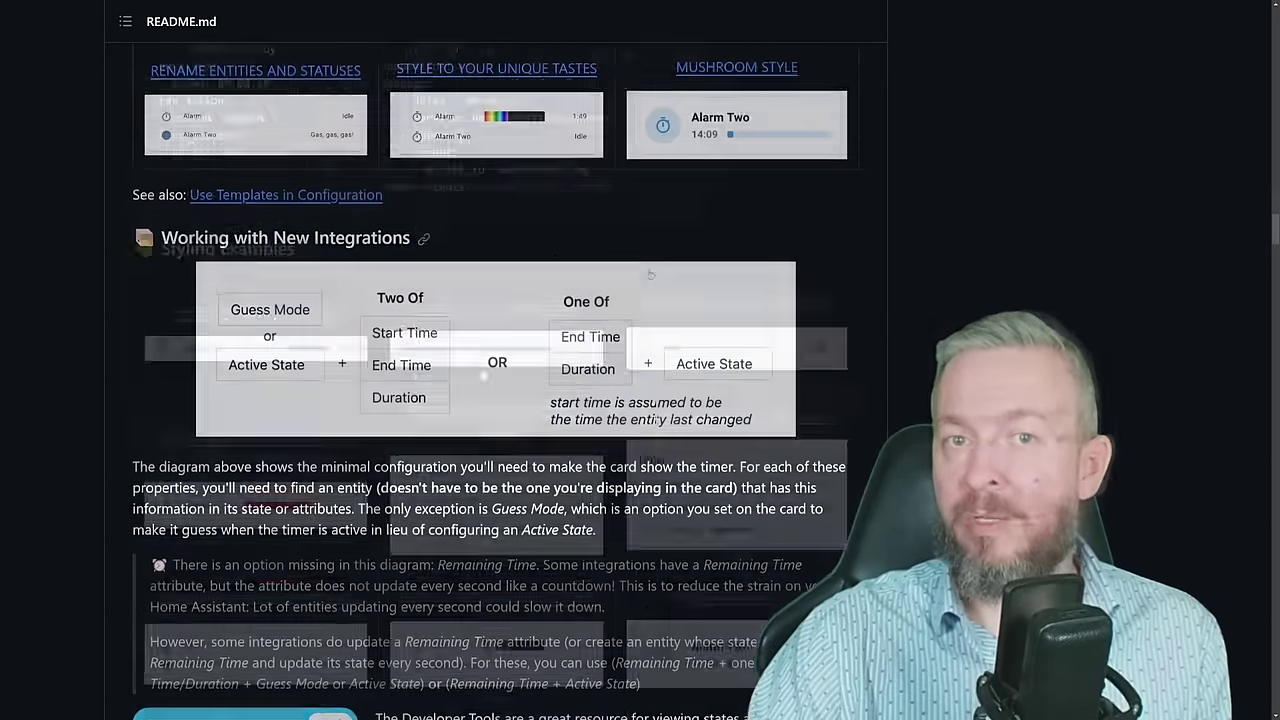
pyautogui.scroll(-3, 545, 250)
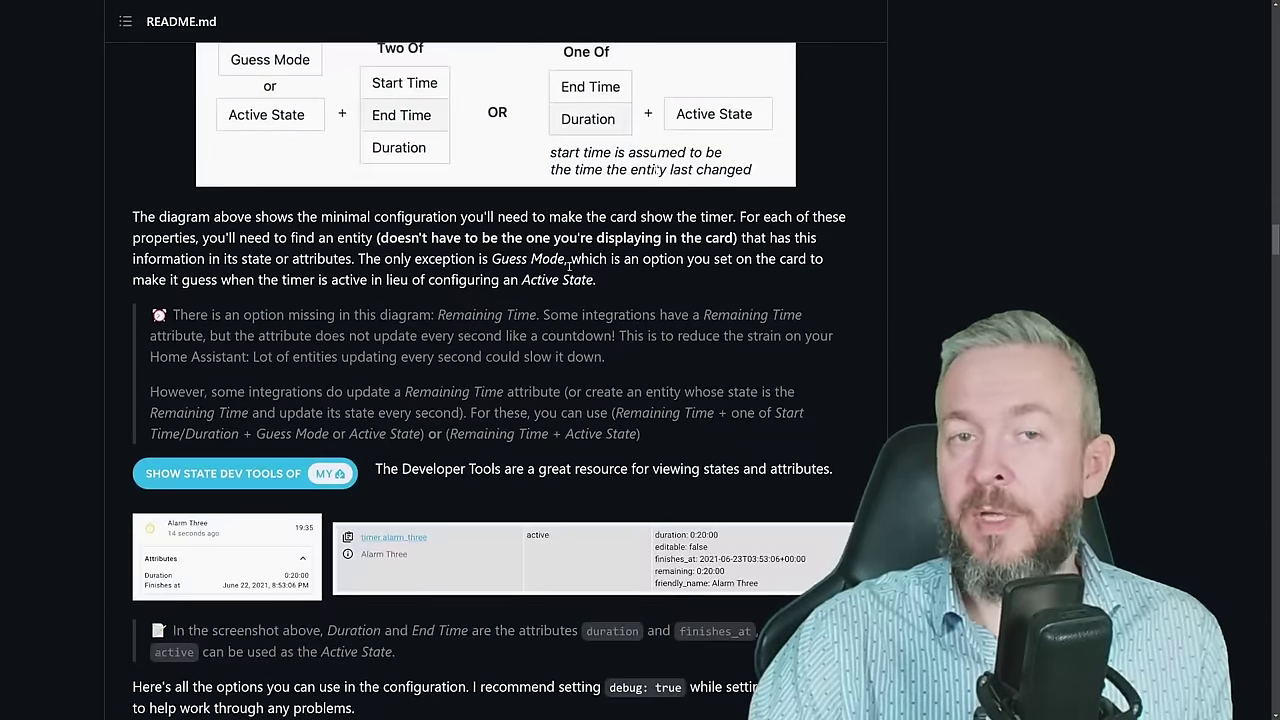
pyautogui.scroll(-3, 569, 265)
pyautogui.scroll(-3, 391, 254)
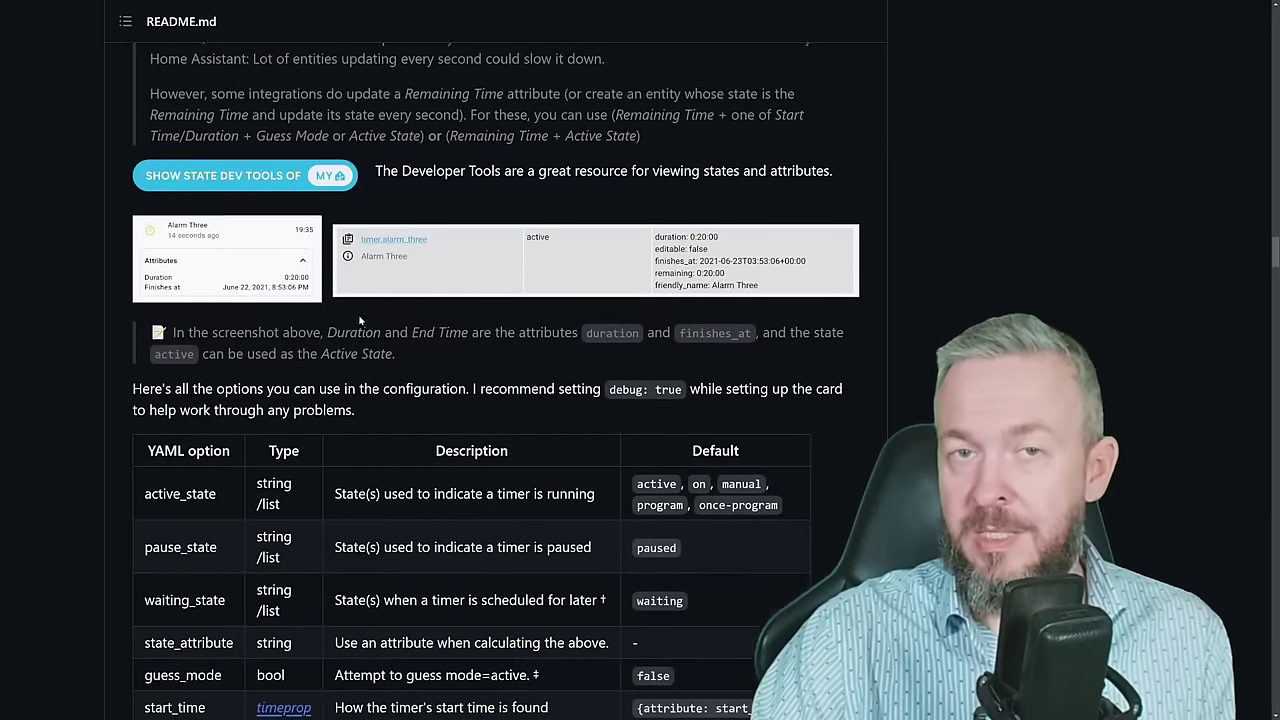
pyautogui.scroll(-6, 360, 482)
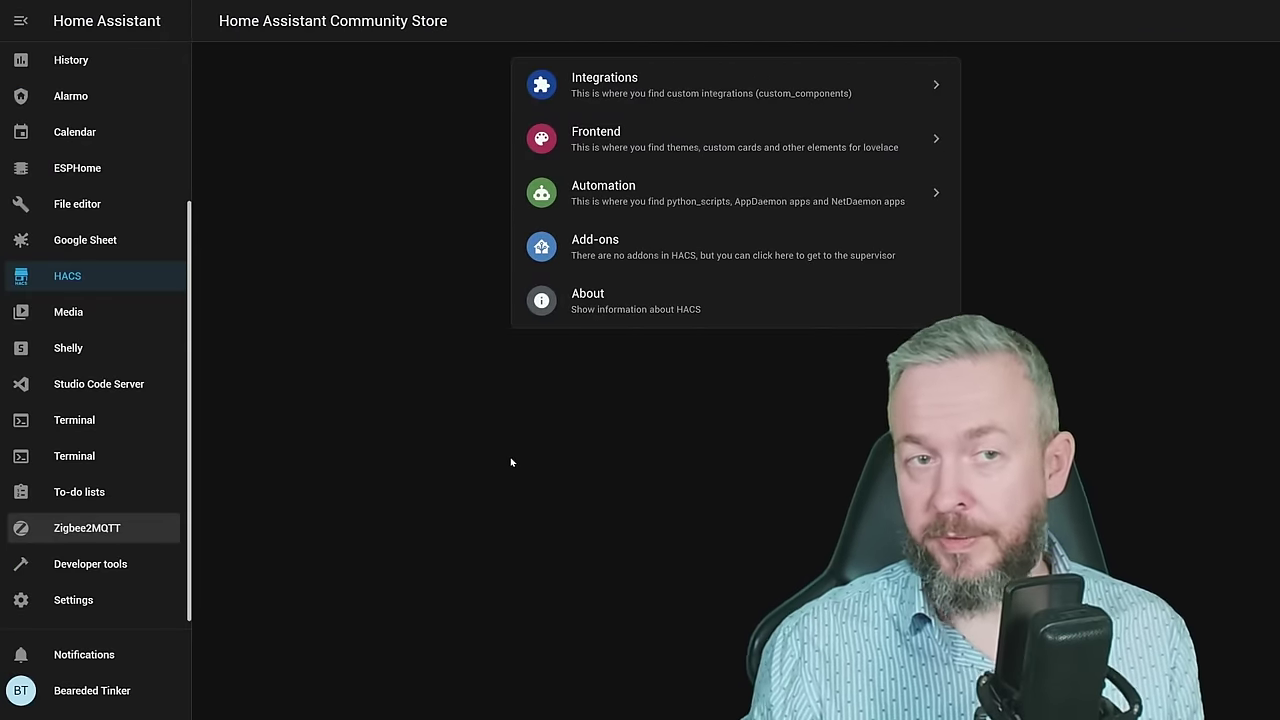
# Download the Hourly Weather Card from HACS Frontend, found by searching 'hourl', and reload the browser.
pyautogui.click(607, 150)
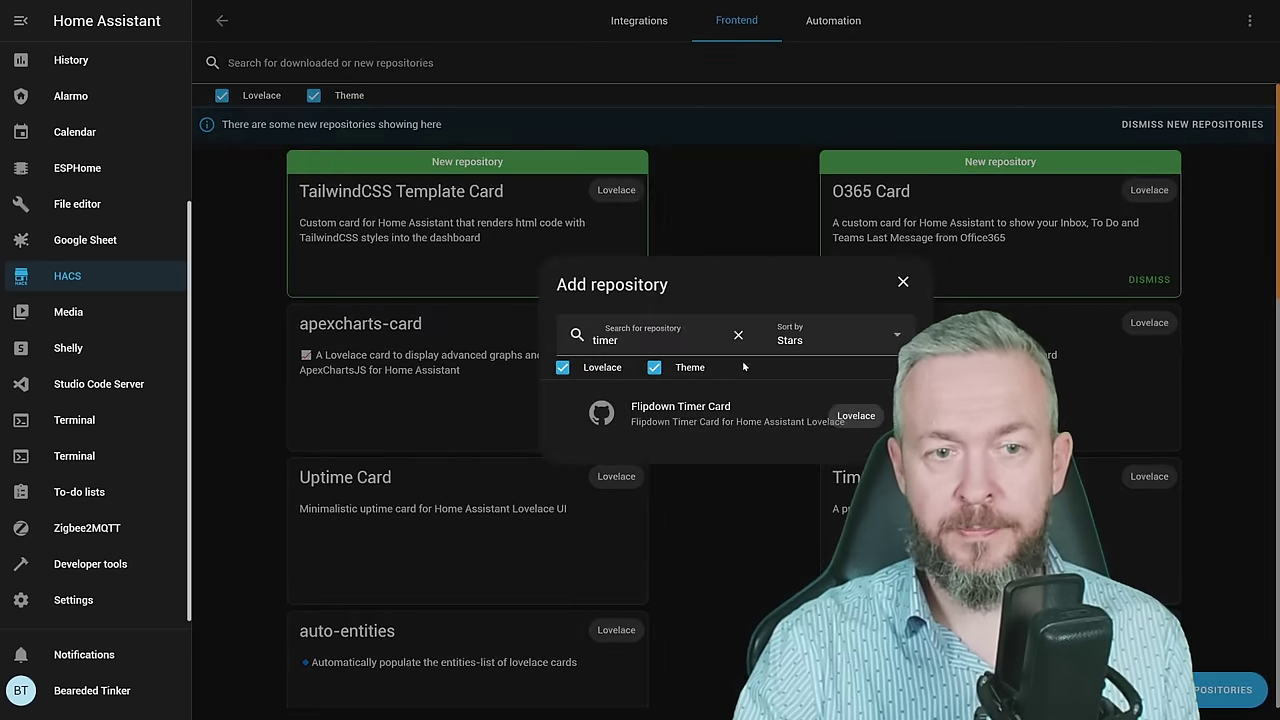
pyautogui.click(738, 334)
pyautogui.write('hourl')
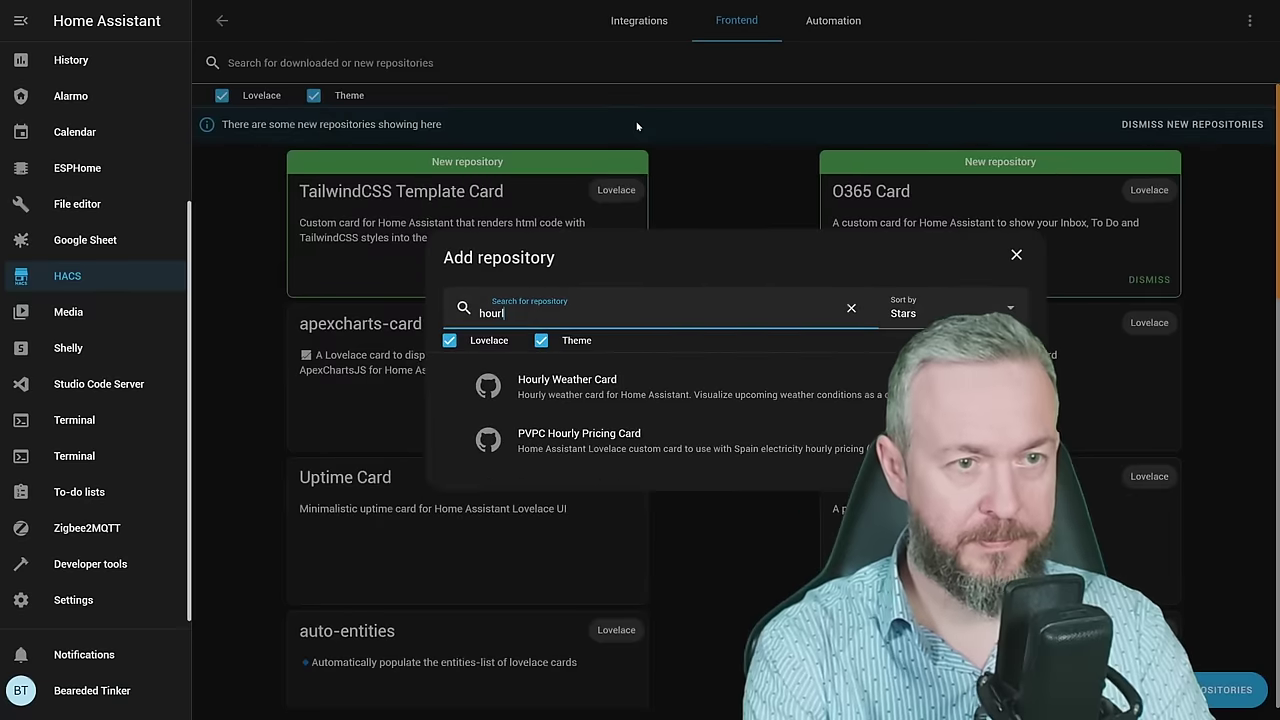
pyautogui.click(577, 395)
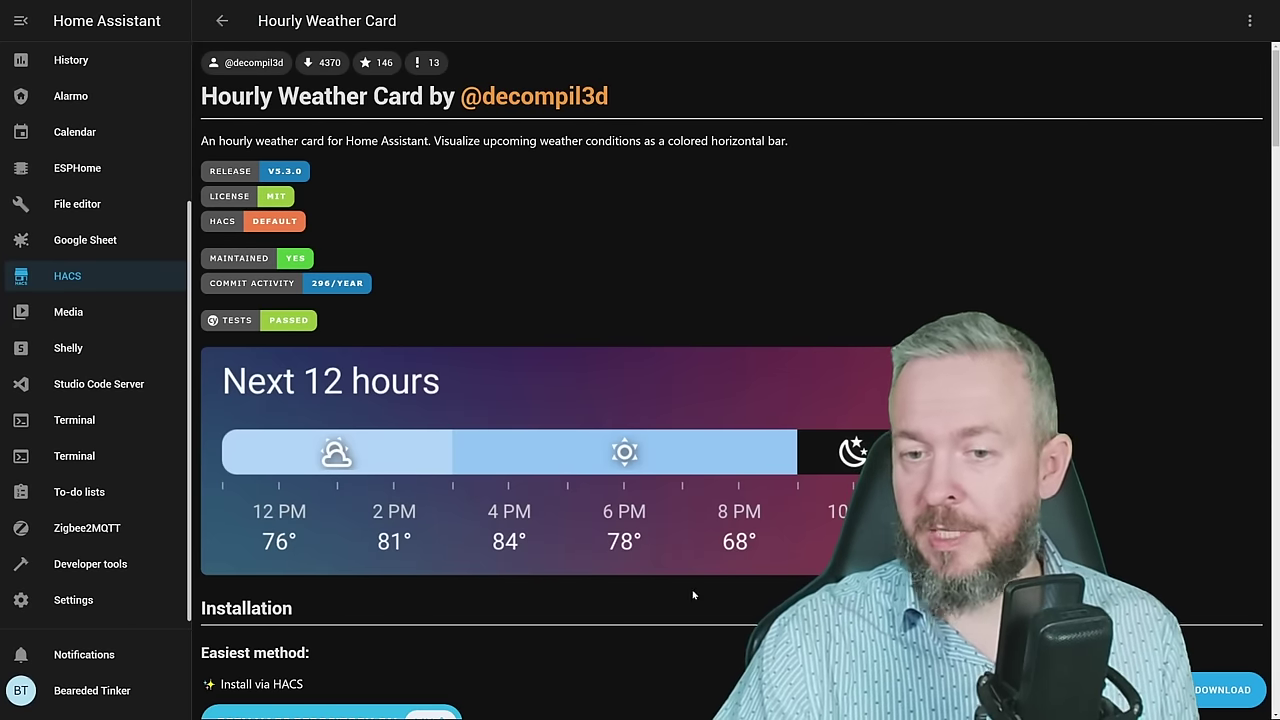
pyautogui.click(1252, 690)
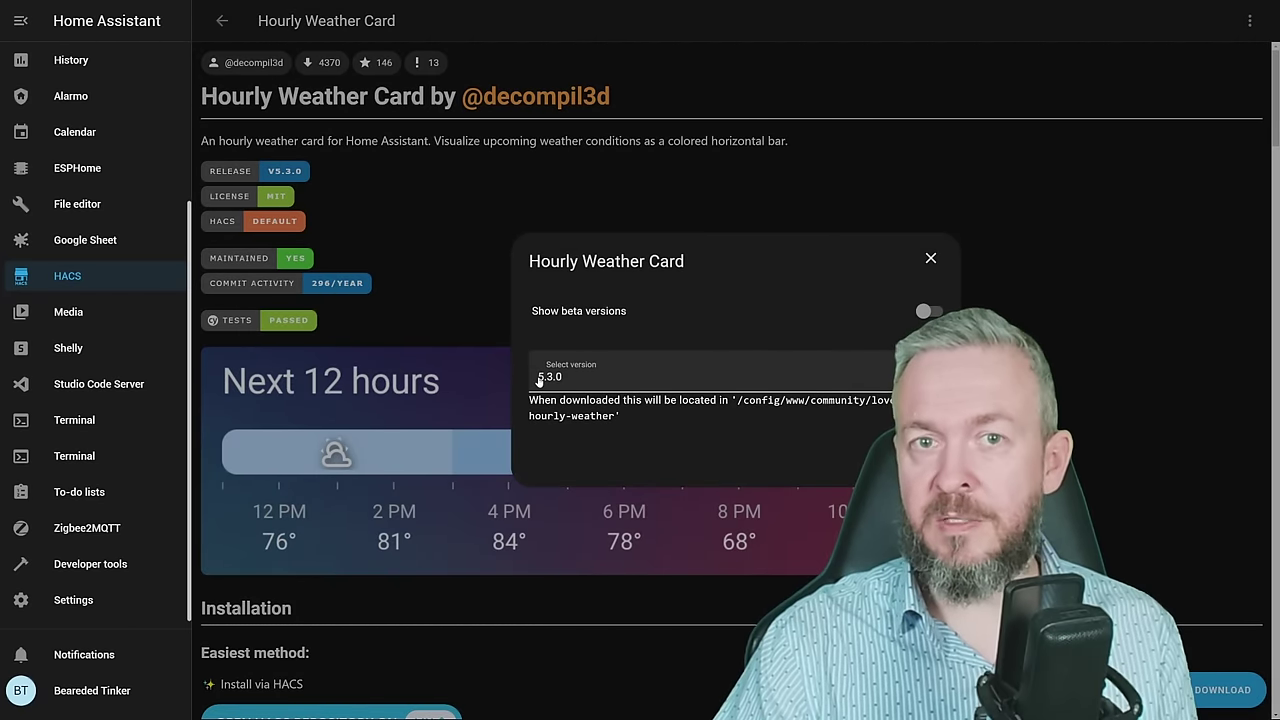
pyautogui.click(912, 462)
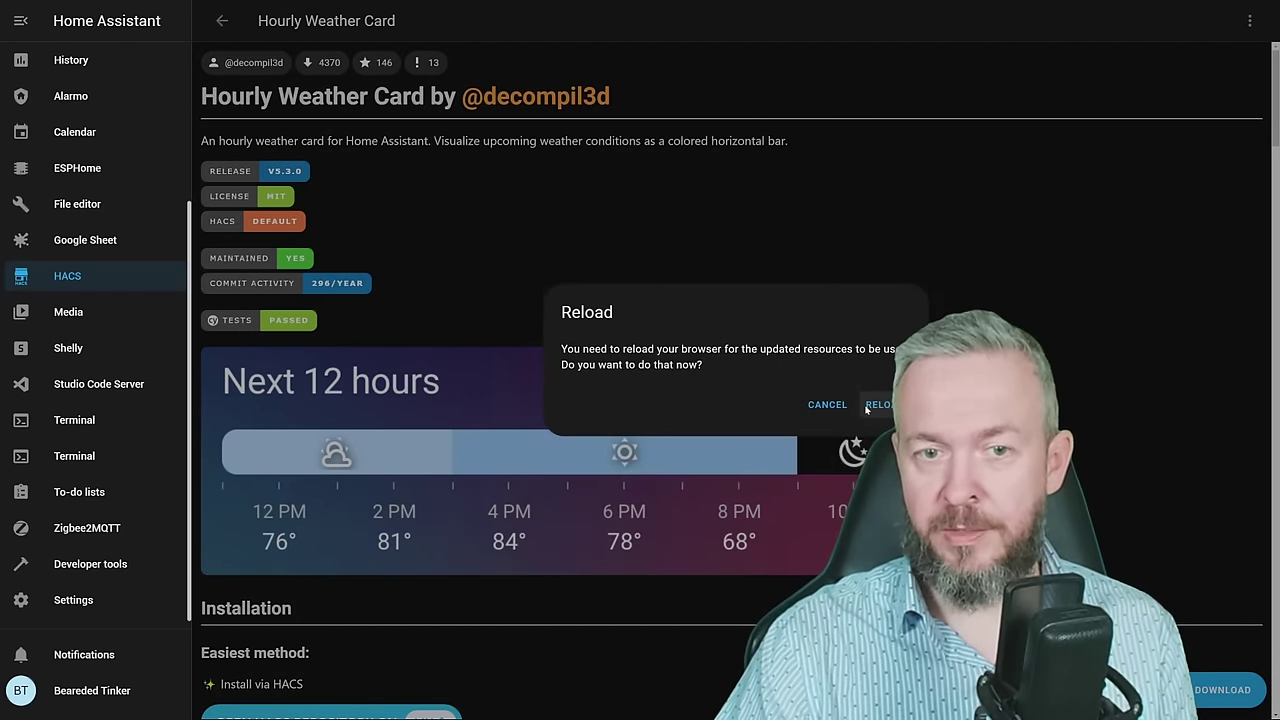
pyautogui.click(874, 405)
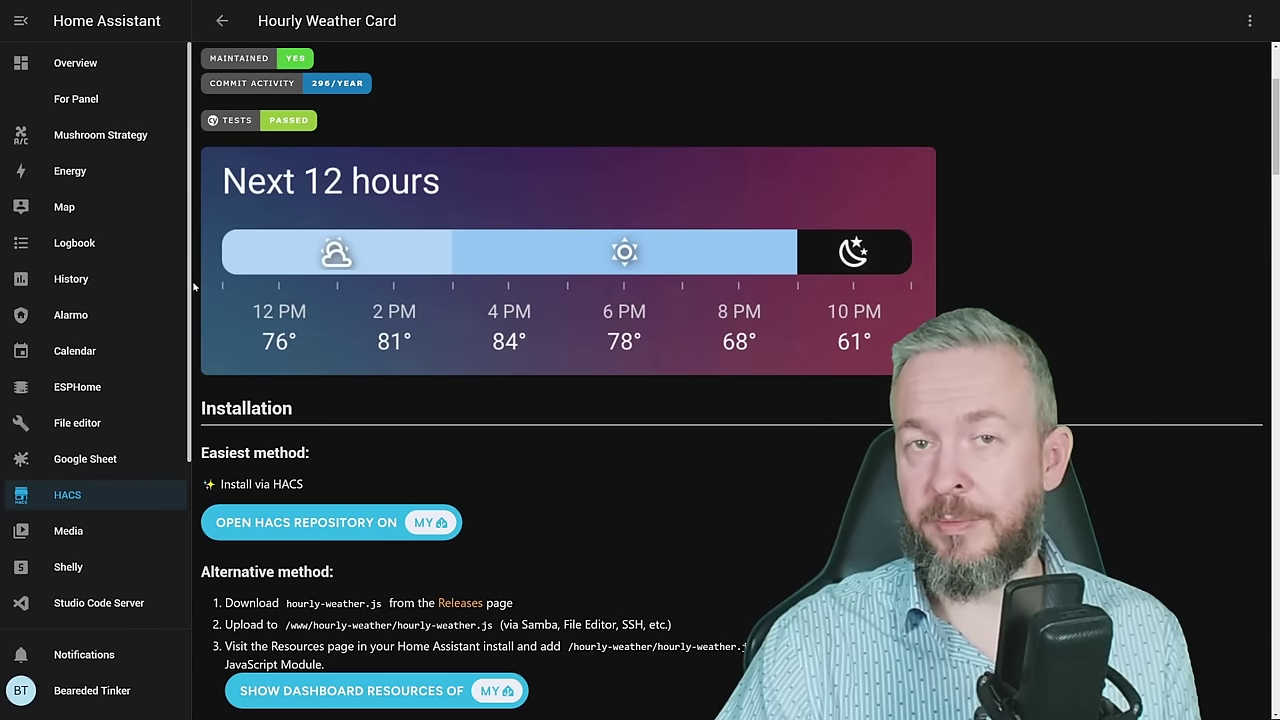
# Return to Overview, enter dashboard edit mode and start adding a card to the HACS view.
pyautogui.click(38, 66)
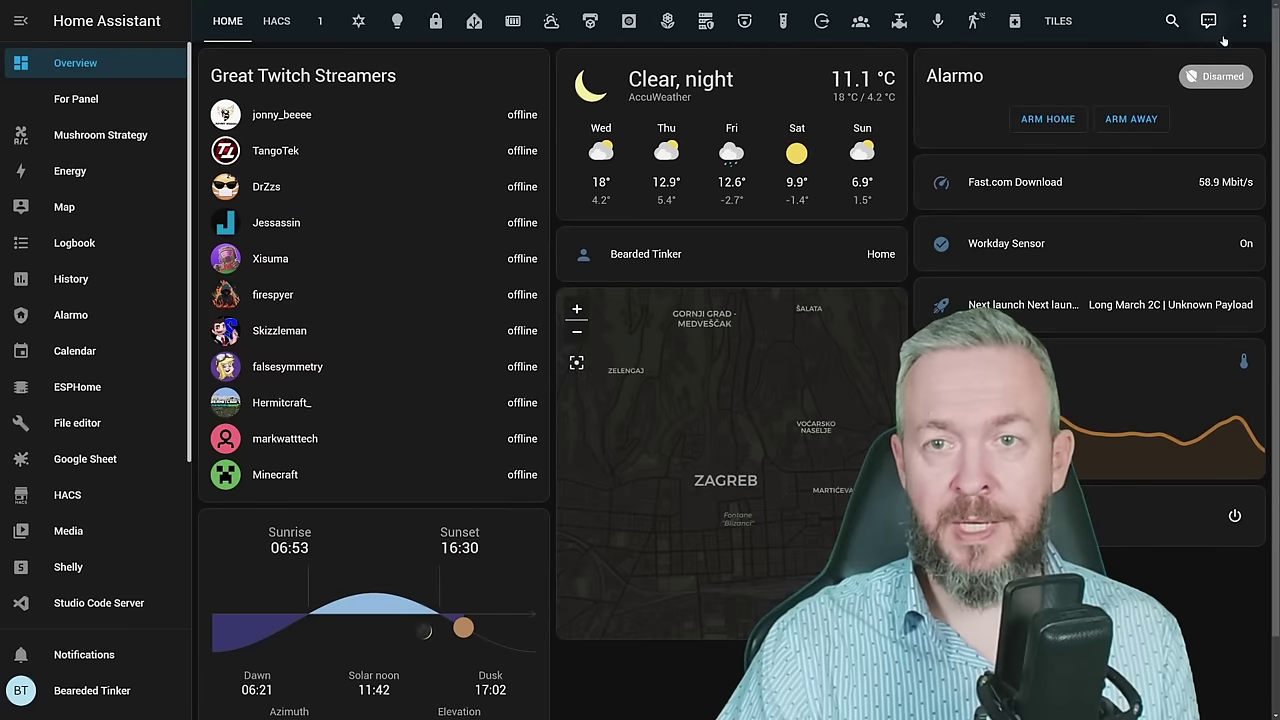
pyautogui.click(1244, 20)
pyautogui.click(1212, 62)
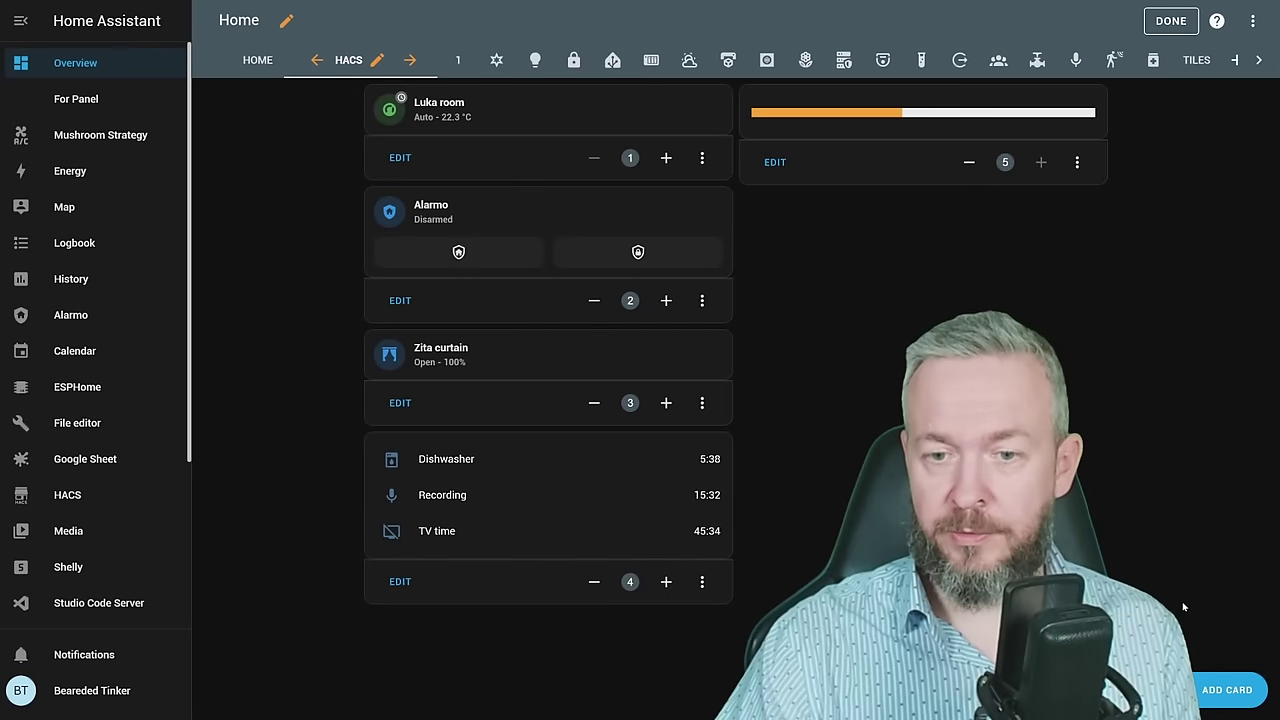
pyautogui.click(1227, 690)
# Pick the Hourly Weather Card with entity weather.home and name 'My Weather'.
pyautogui.write('hourly')
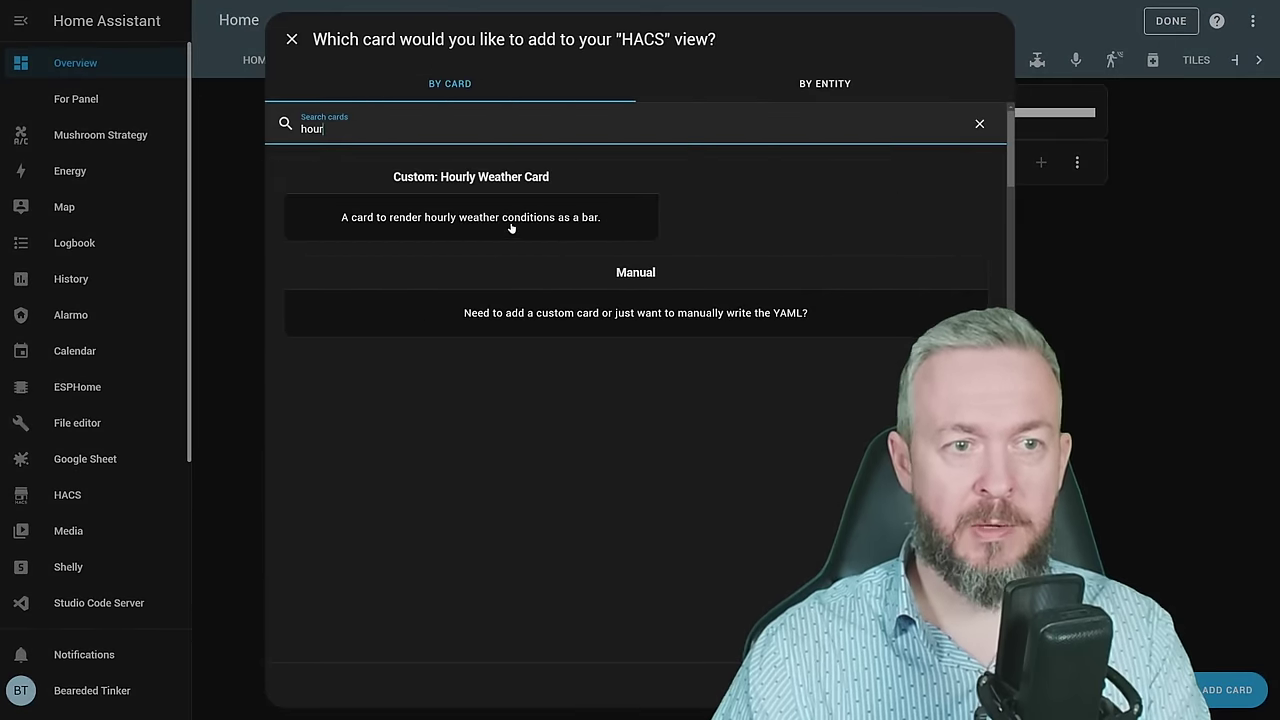
pyautogui.click(511, 229)
pyautogui.click(620, 138)
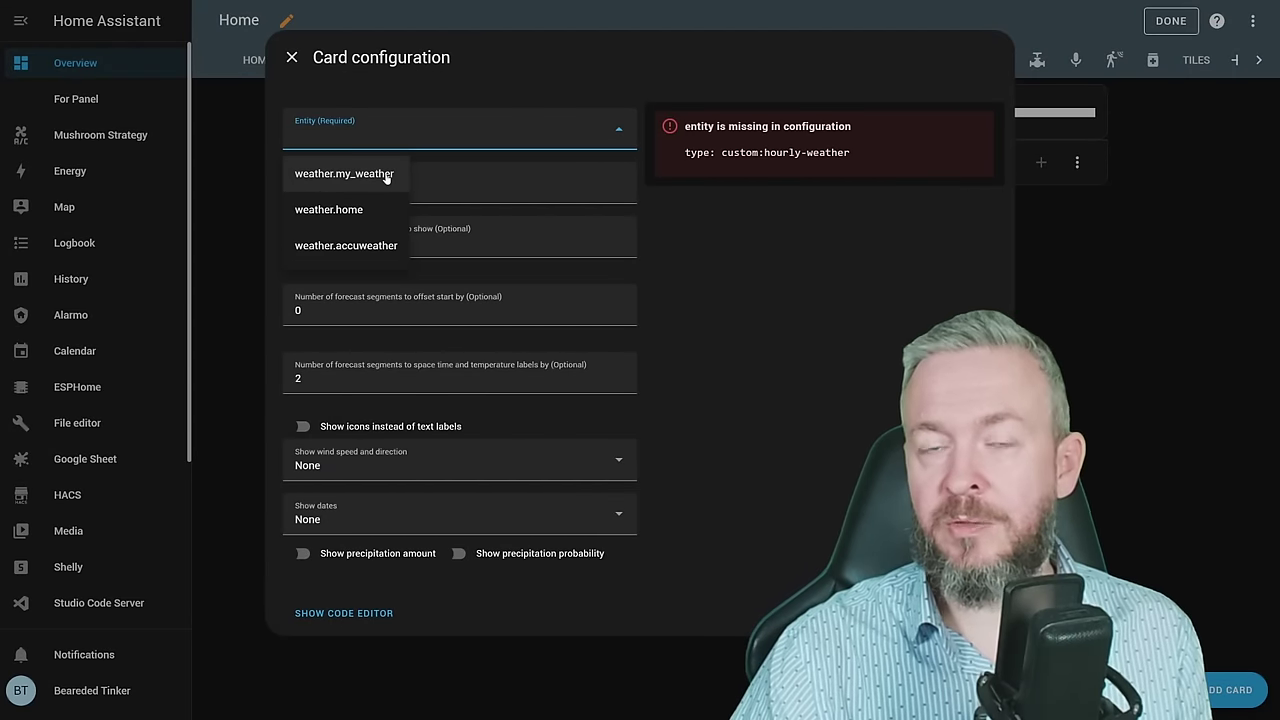
pyautogui.click(344, 174)
pyautogui.click(417, 131)
pyautogui.click(398, 174)
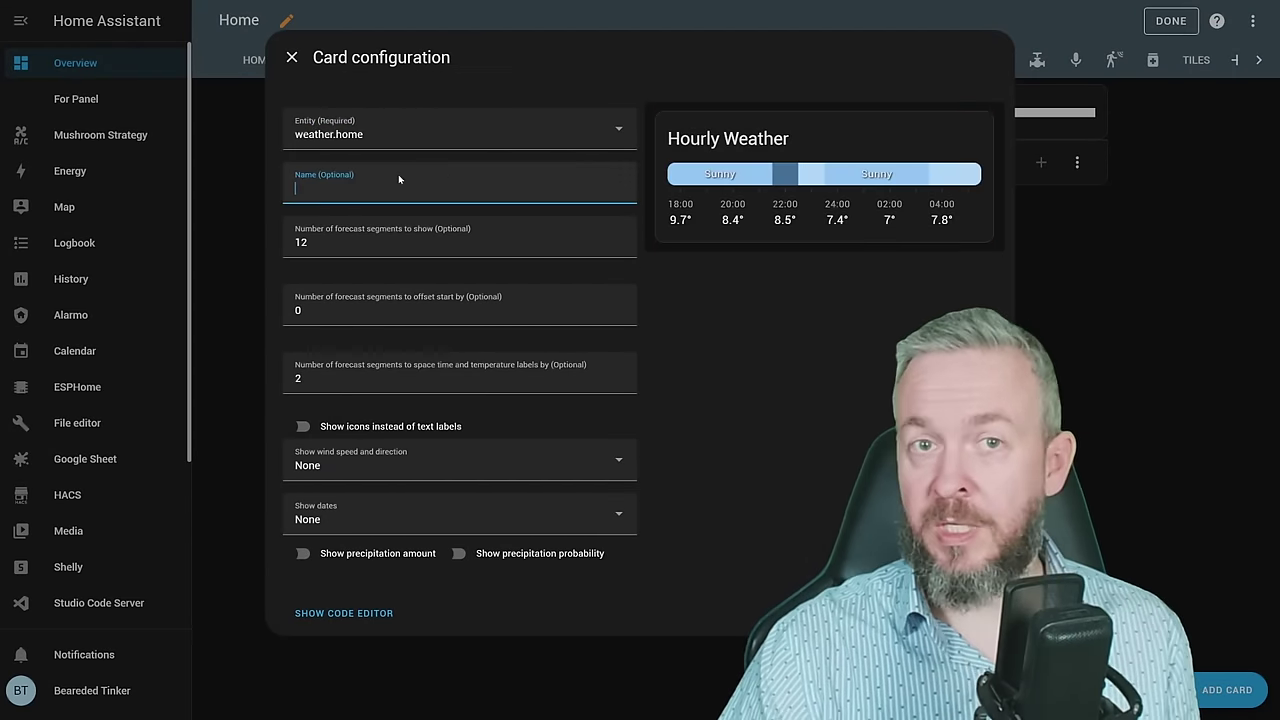
pyautogui.write('My Weather')
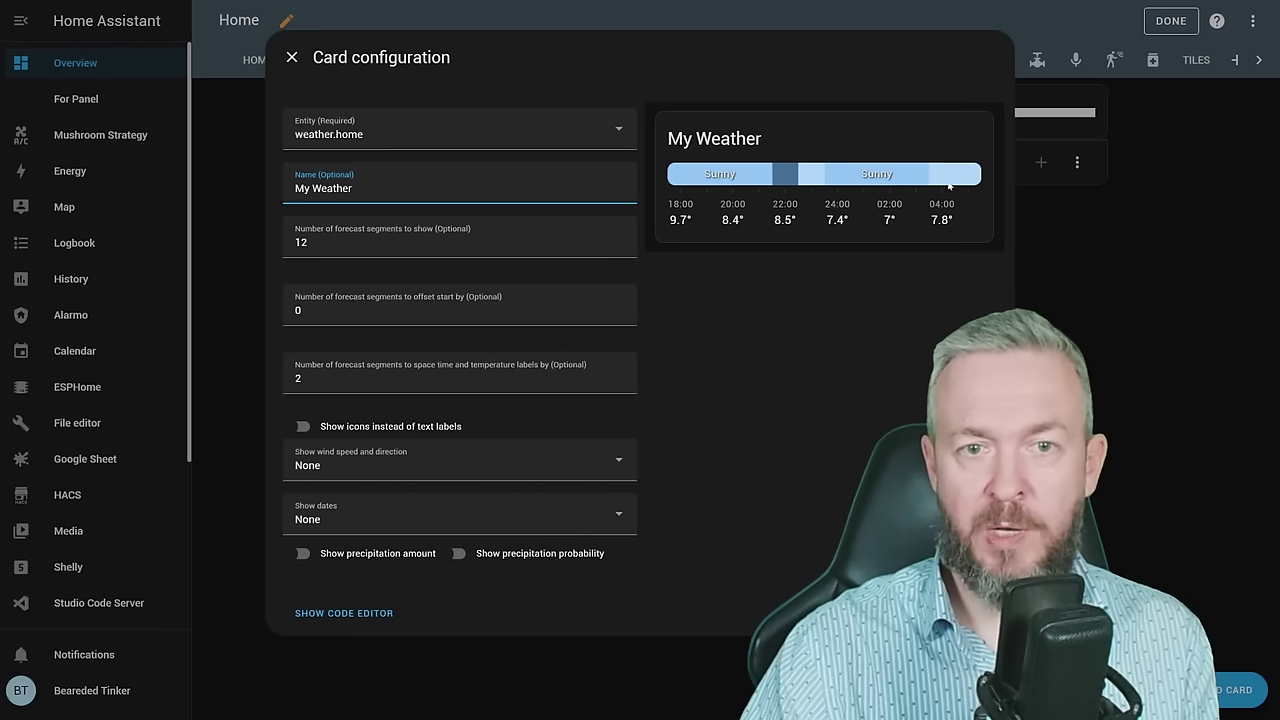
# Try 9 and 16 forecast segments, settling on 12.
pyautogui.click(618, 247)
pyautogui.click(618, 247)
pyautogui.click(618, 247)
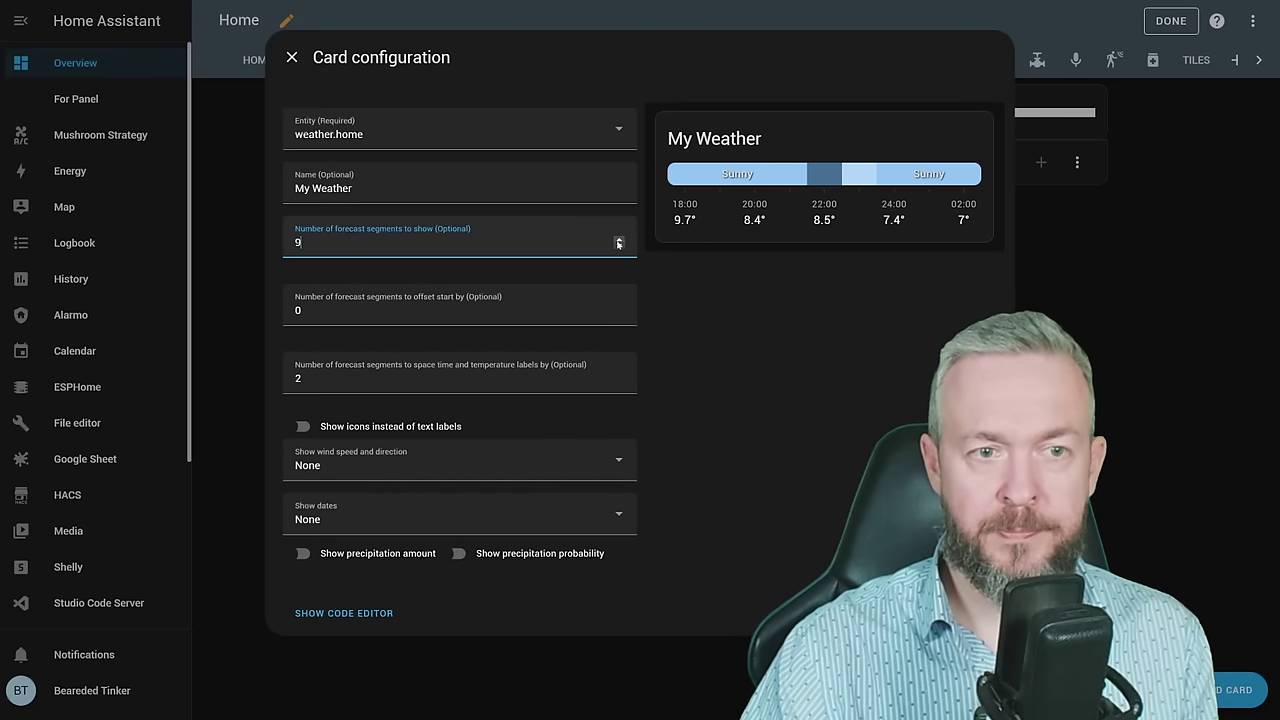
pyautogui.click(618, 240)
pyautogui.click(618, 240)
pyautogui.click(618, 240)
pyautogui.click(618, 240)
pyautogui.click(618, 240)
pyautogui.click(618, 240)
pyautogui.click(618, 240)
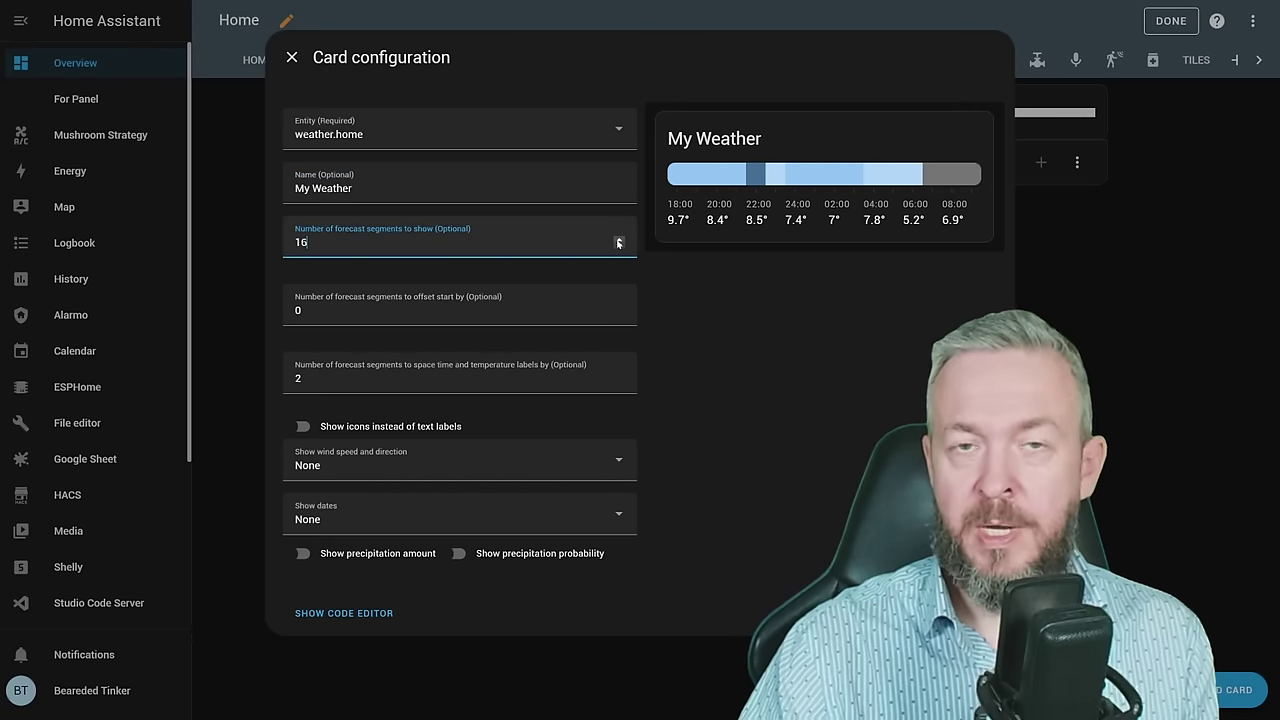
pyautogui.click(618, 247)
pyautogui.click(618, 247)
pyautogui.click(618, 247)
pyautogui.click(618, 247)
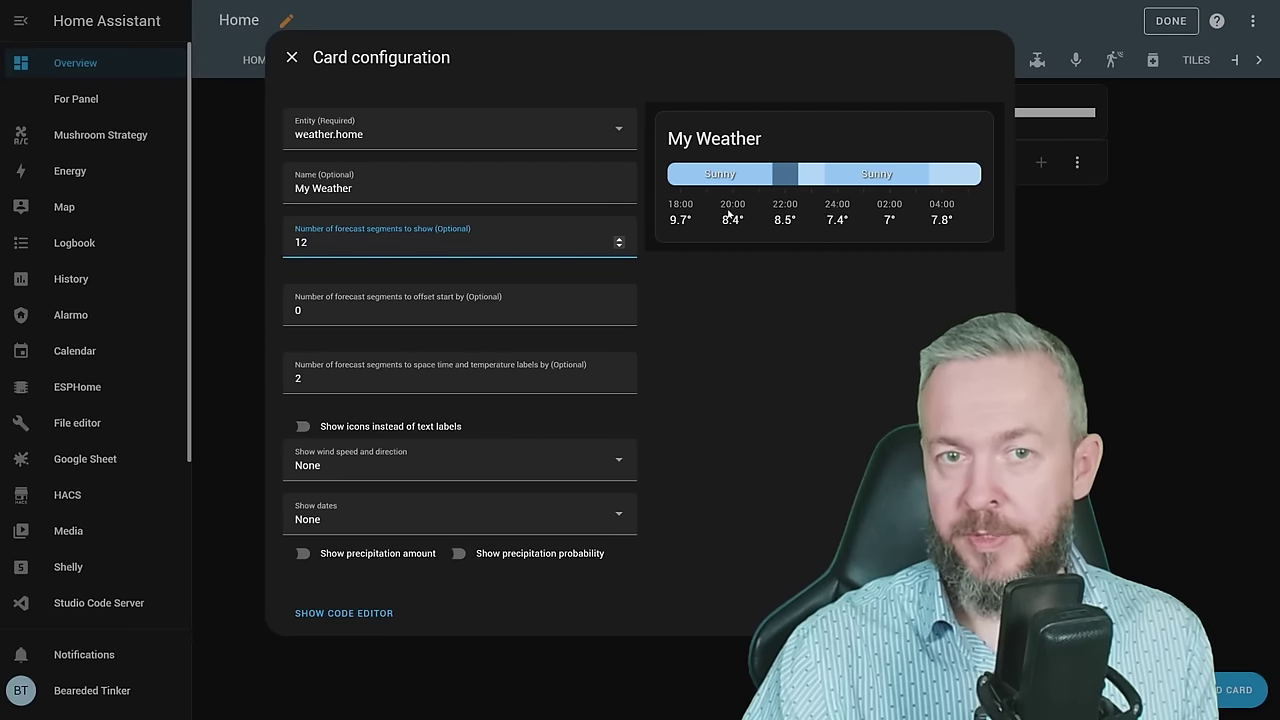
# Keep offset 0 and label spacing 2 after trying others, and show icons instead of text labels.
pyautogui.click(325, 311)
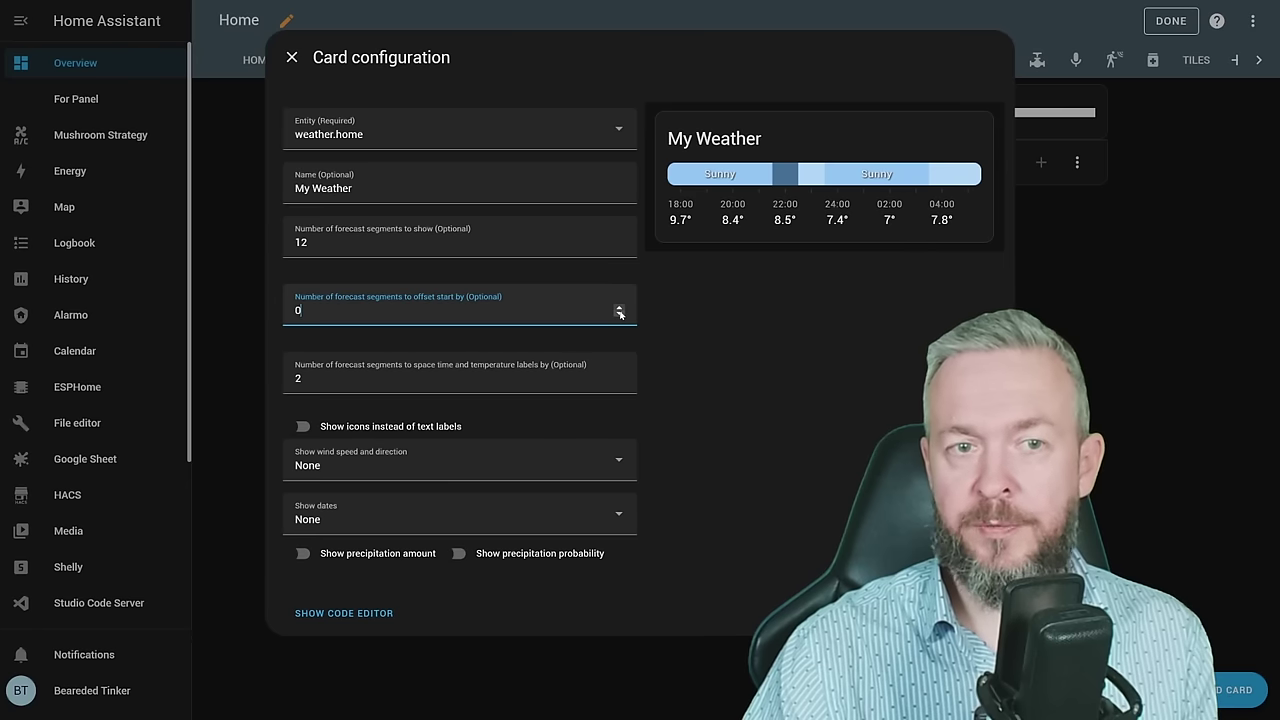
pyautogui.click(619, 308)
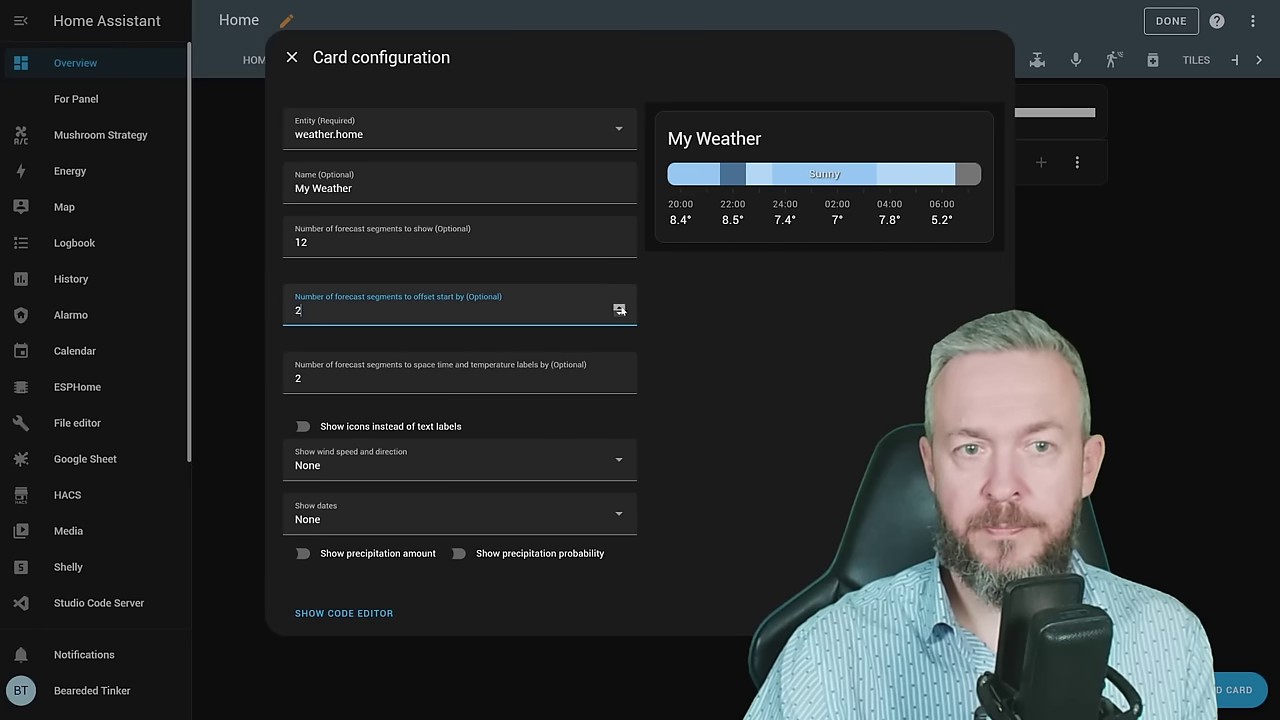
pyautogui.click(619, 315)
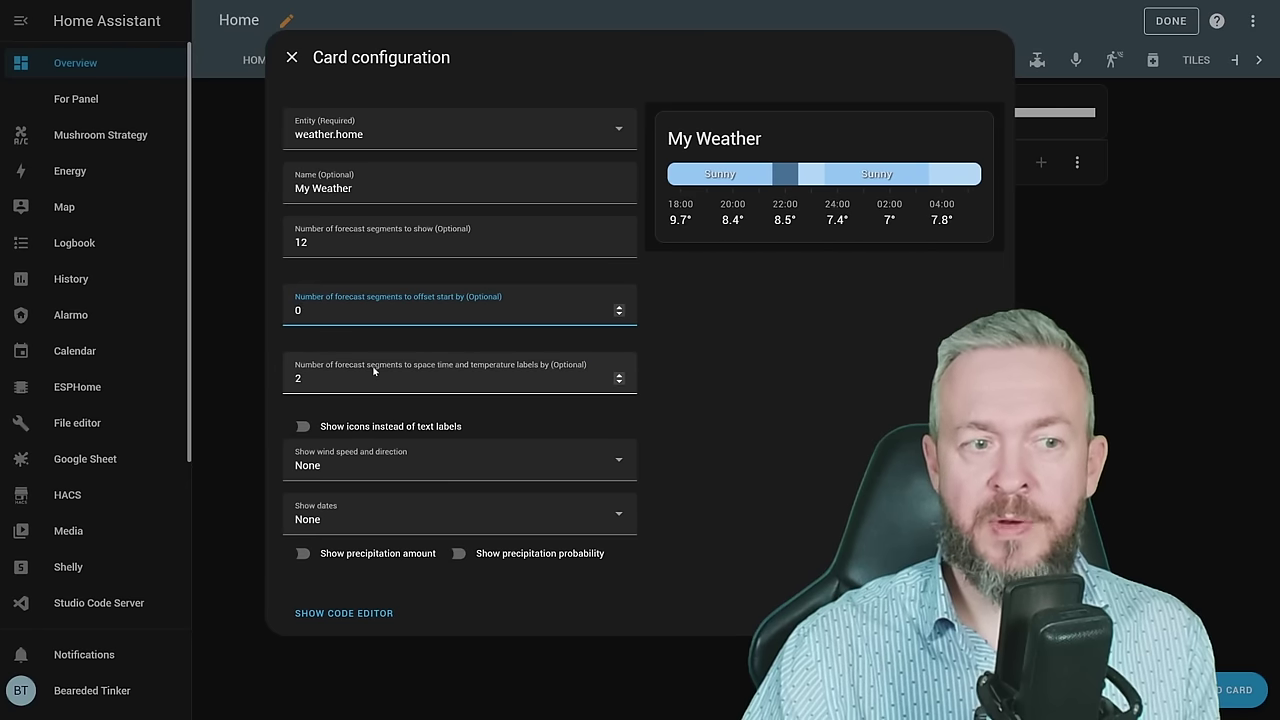
pyautogui.click(619, 377)
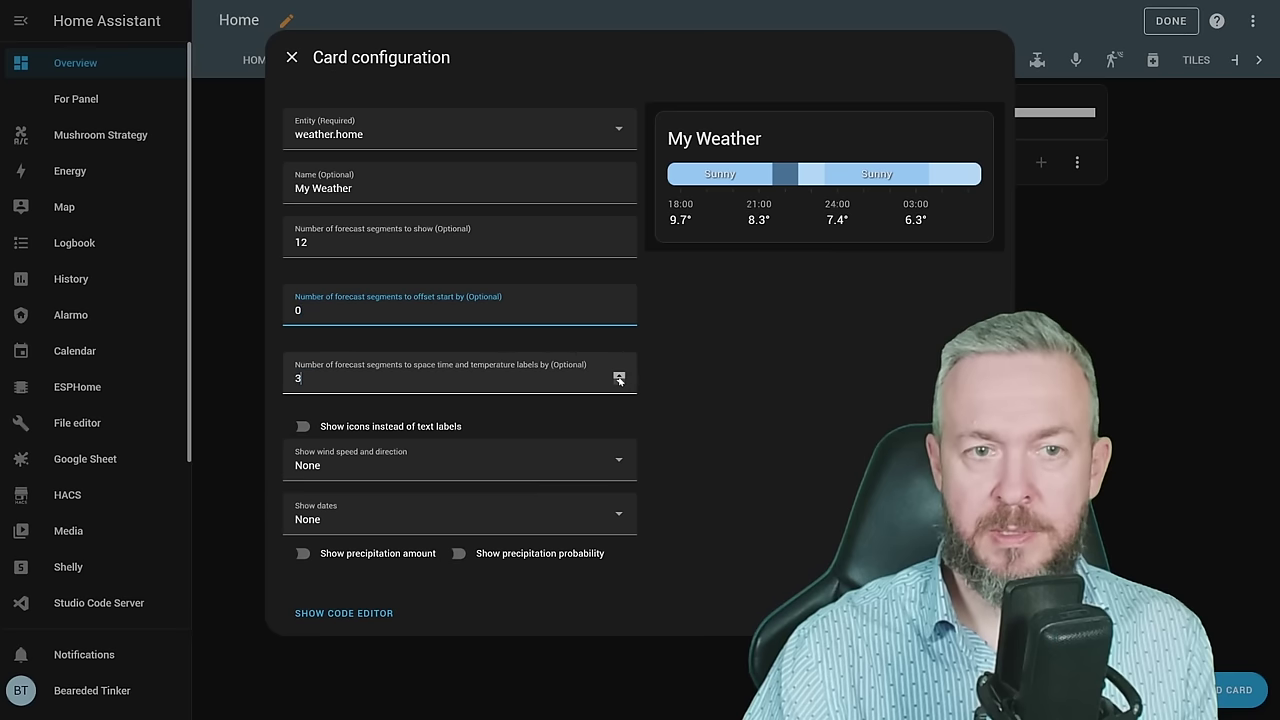
pyautogui.click(619, 377)
pyautogui.click(619, 383)
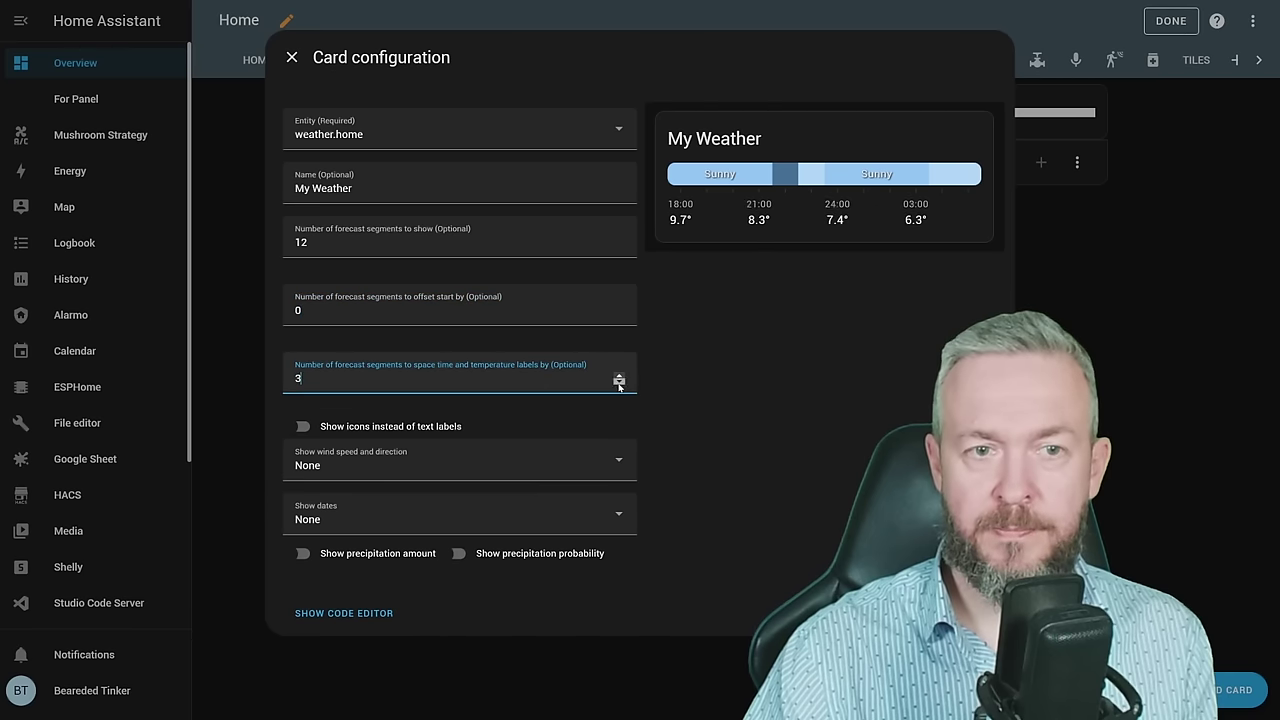
pyautogui.click(619, 383)
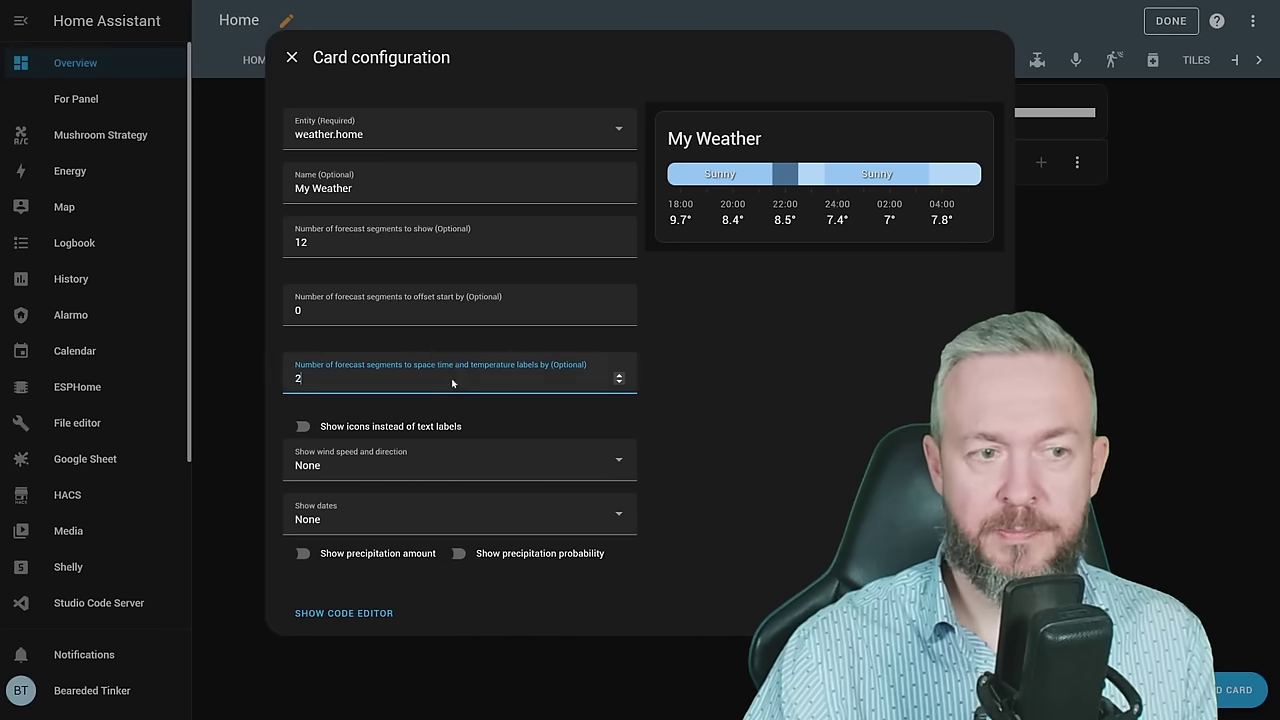
pyautogui.click(299, 427)
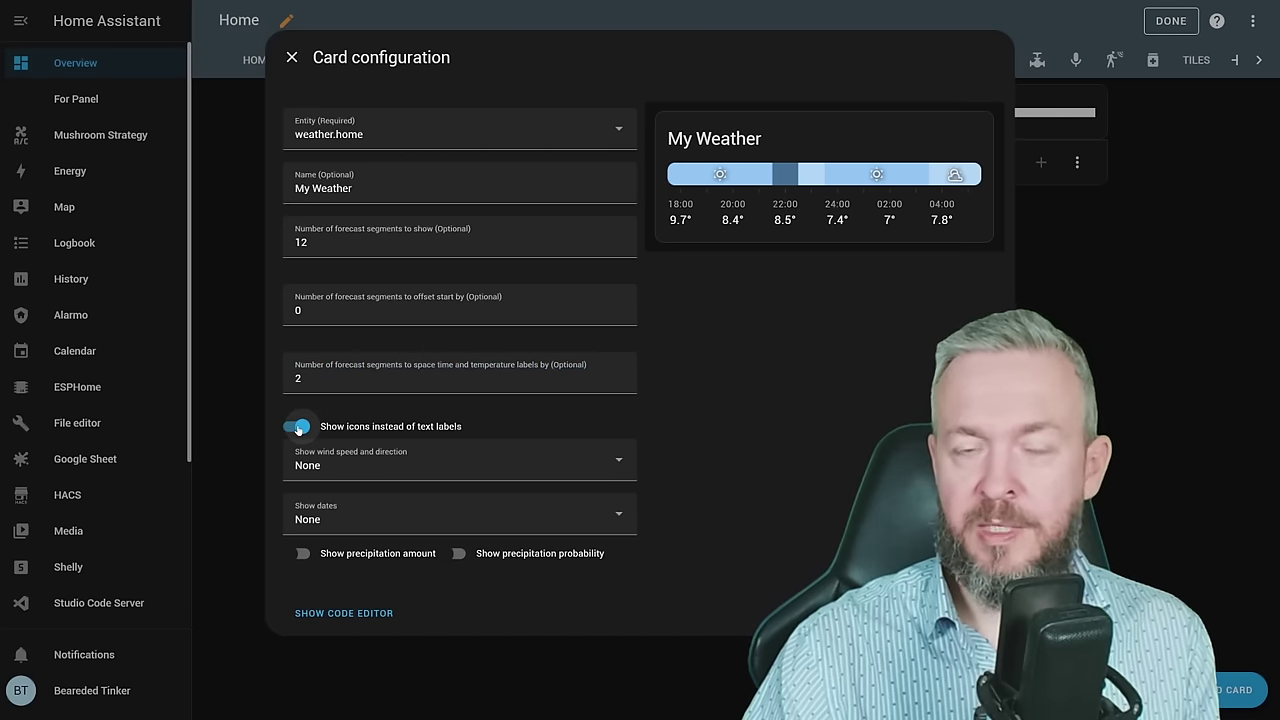
# Revert to text weather labels and try wind displays, settling on wind speed and direction.
pyautogui.click(299, 427)
pyautogui.click(417, 462)
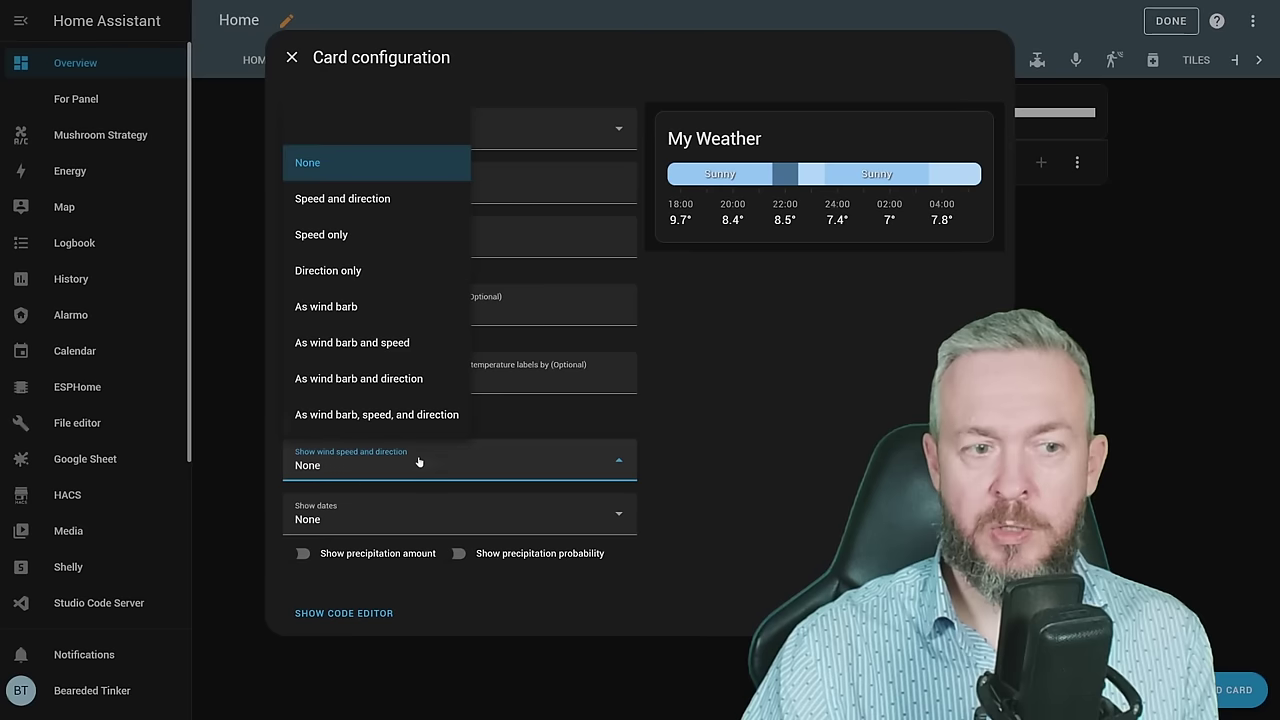
pyautogui.click(359, 200)
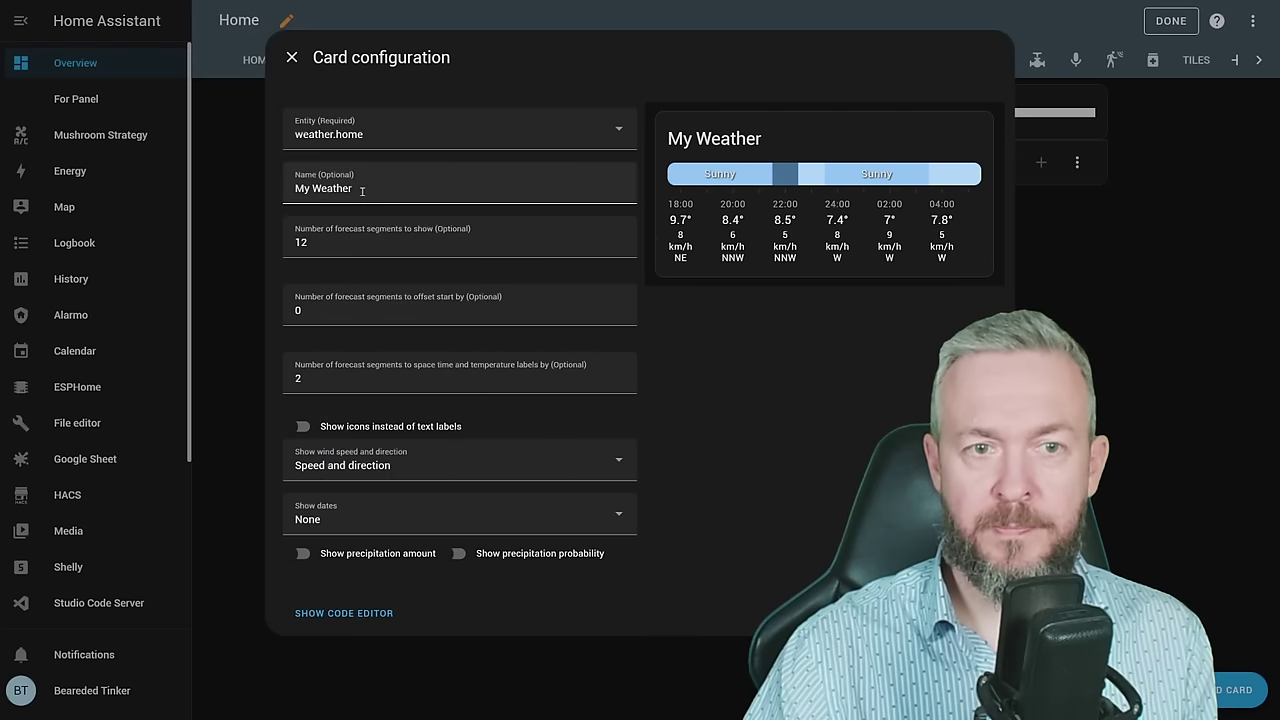
pyautogui.click(433, 466)
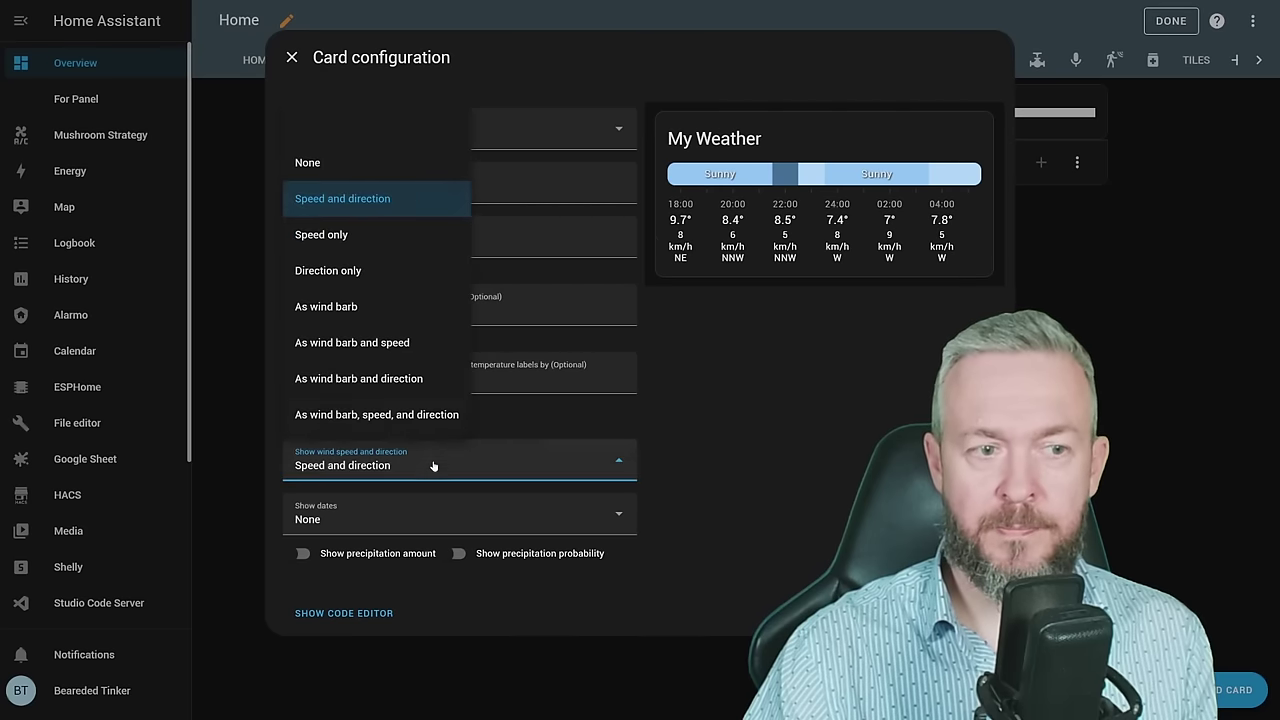
pyautogui.click(373, 381)
pyautogui.click(379, 462)
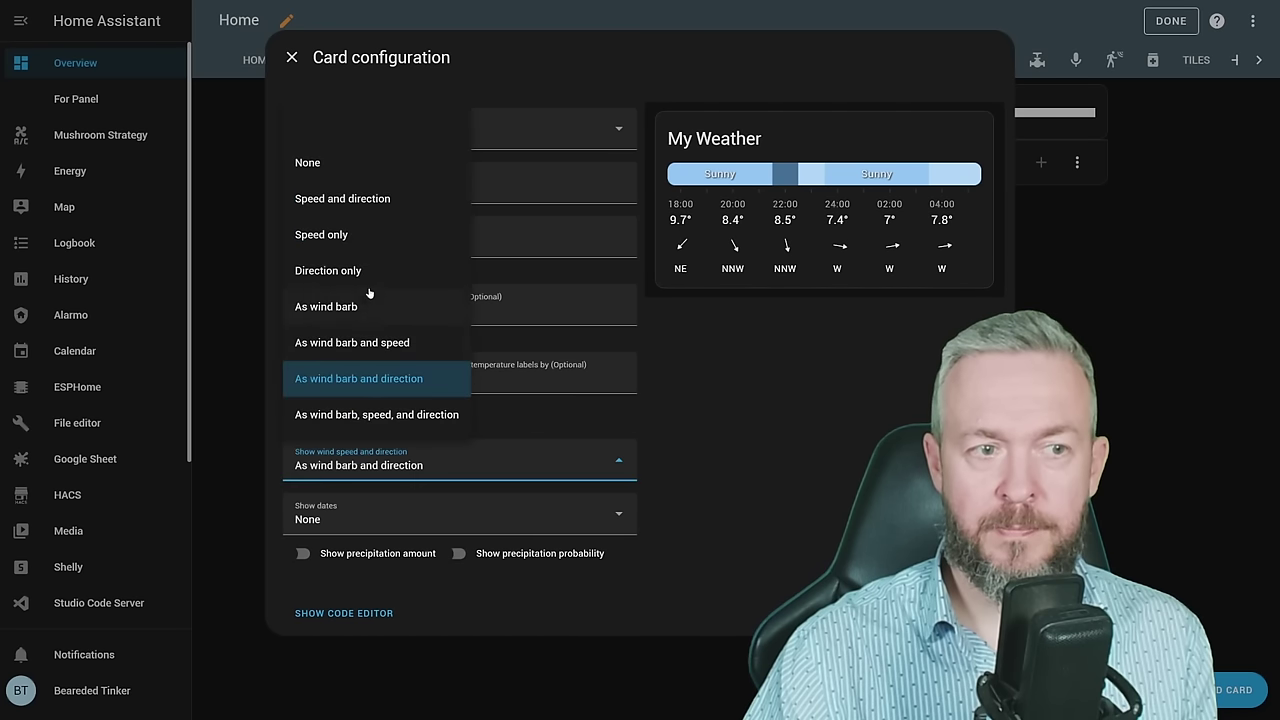
pyautogui.click(365, 272)
pyautogui.click(380, 462)
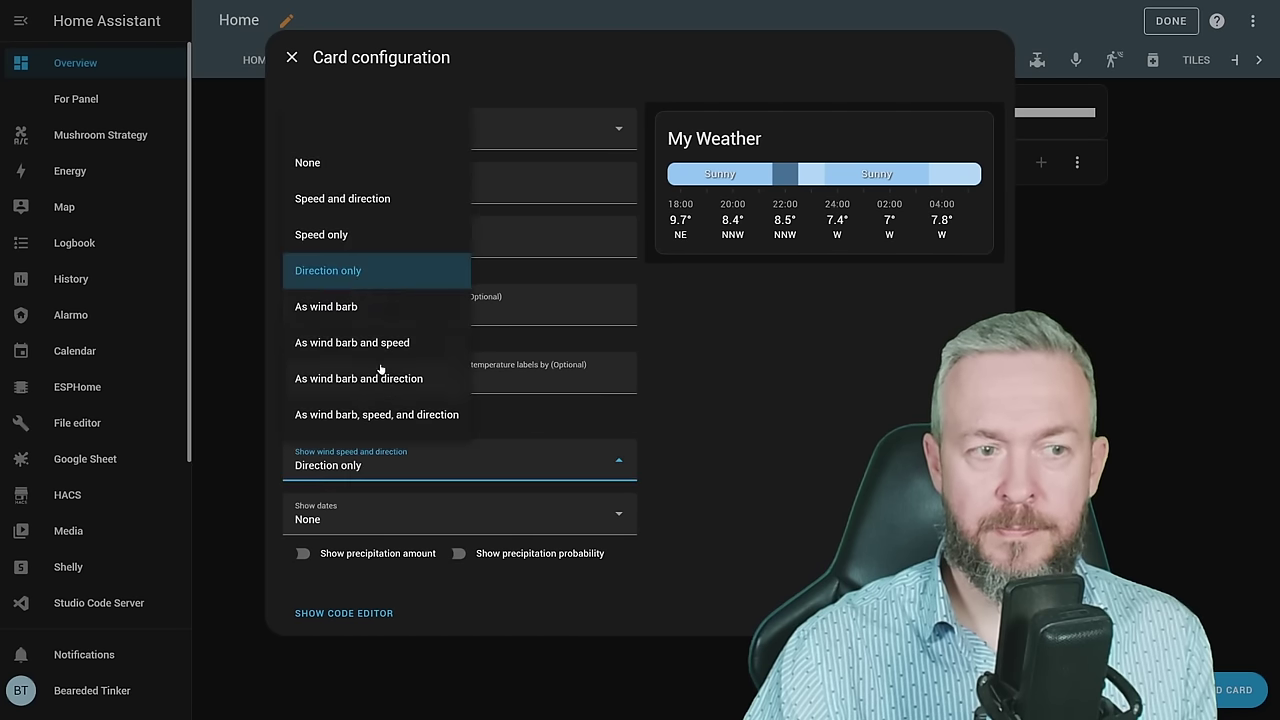
pyautogui.click(363, 199)
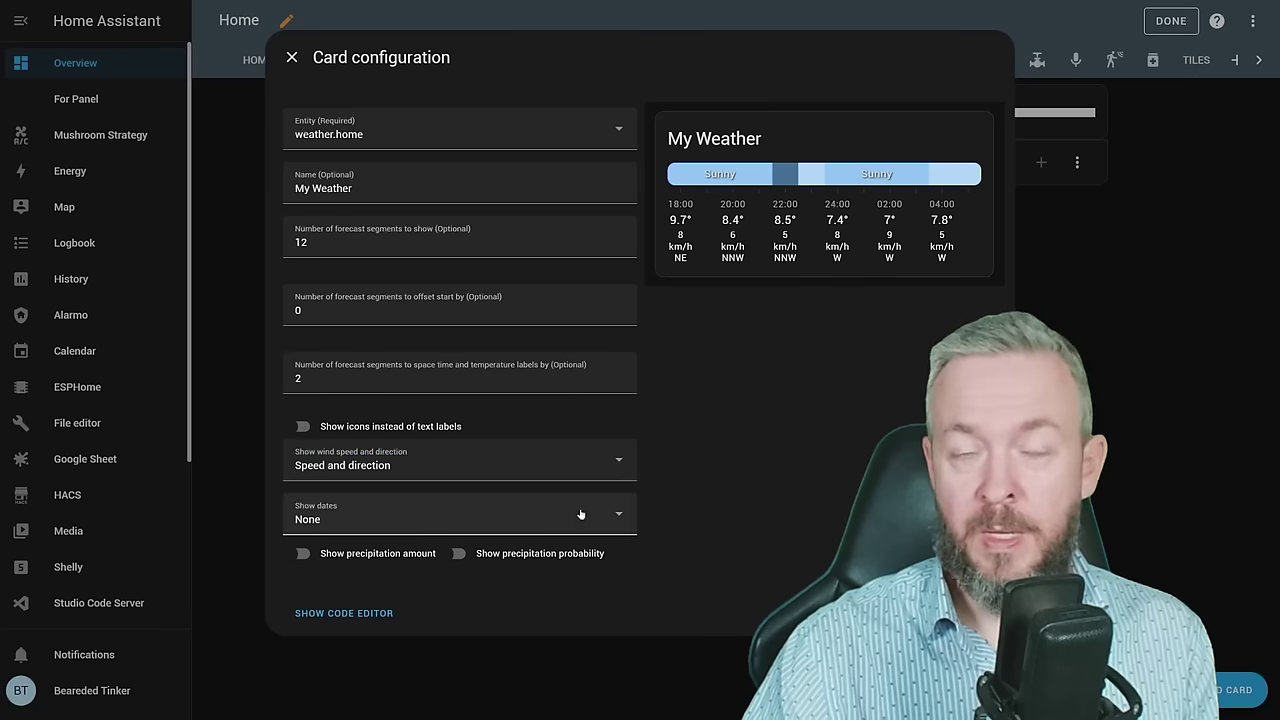
# Show forecast dates only where the day changes.
pyautogui.click(575, 520)
pyautogui.click(323, 633)
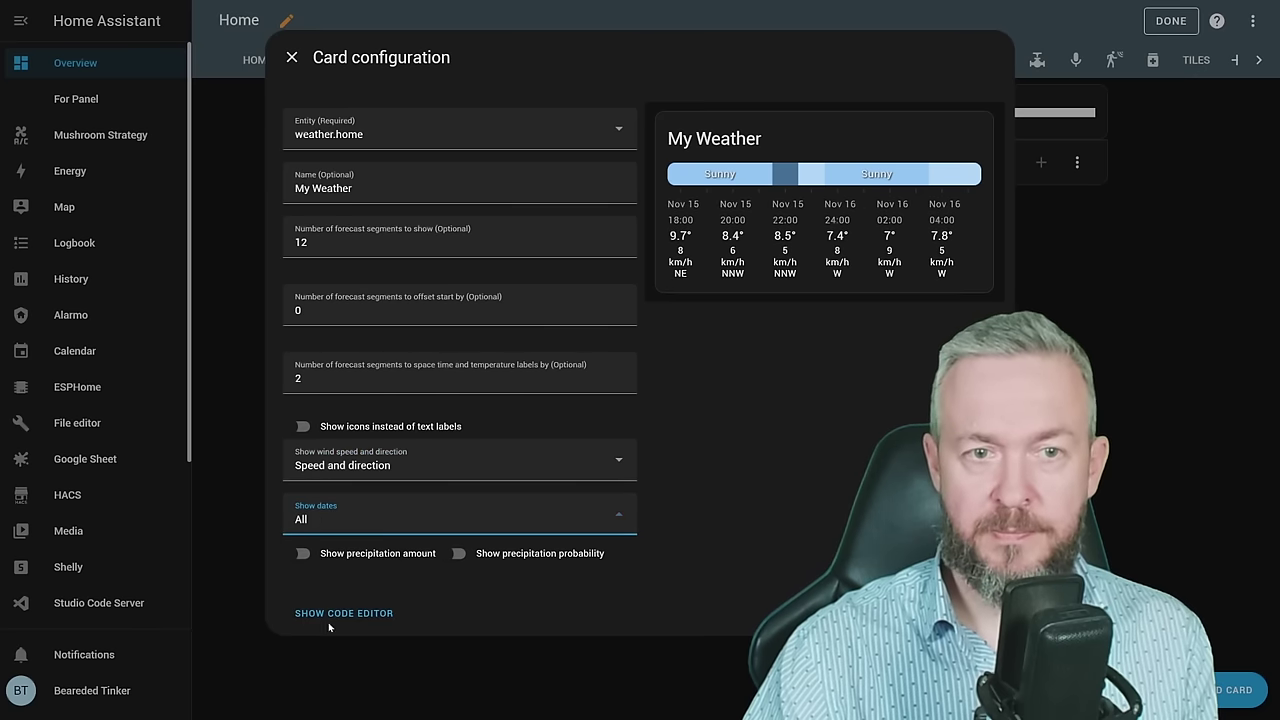
pyautogui.click(367, 525)
pyautogui.click(317, 666)
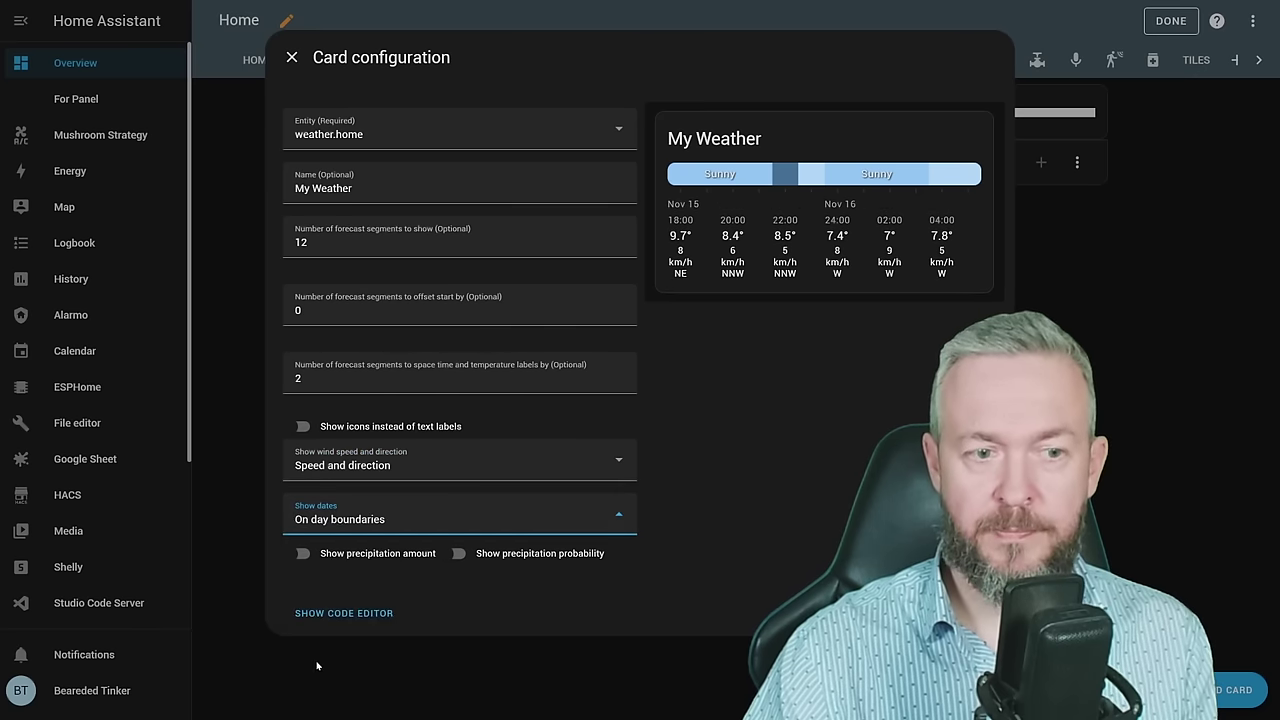
# Turn on precipitation amount, after briefly trying precipitation probability, and save the weather card.
pyautogui.click(300, 555)
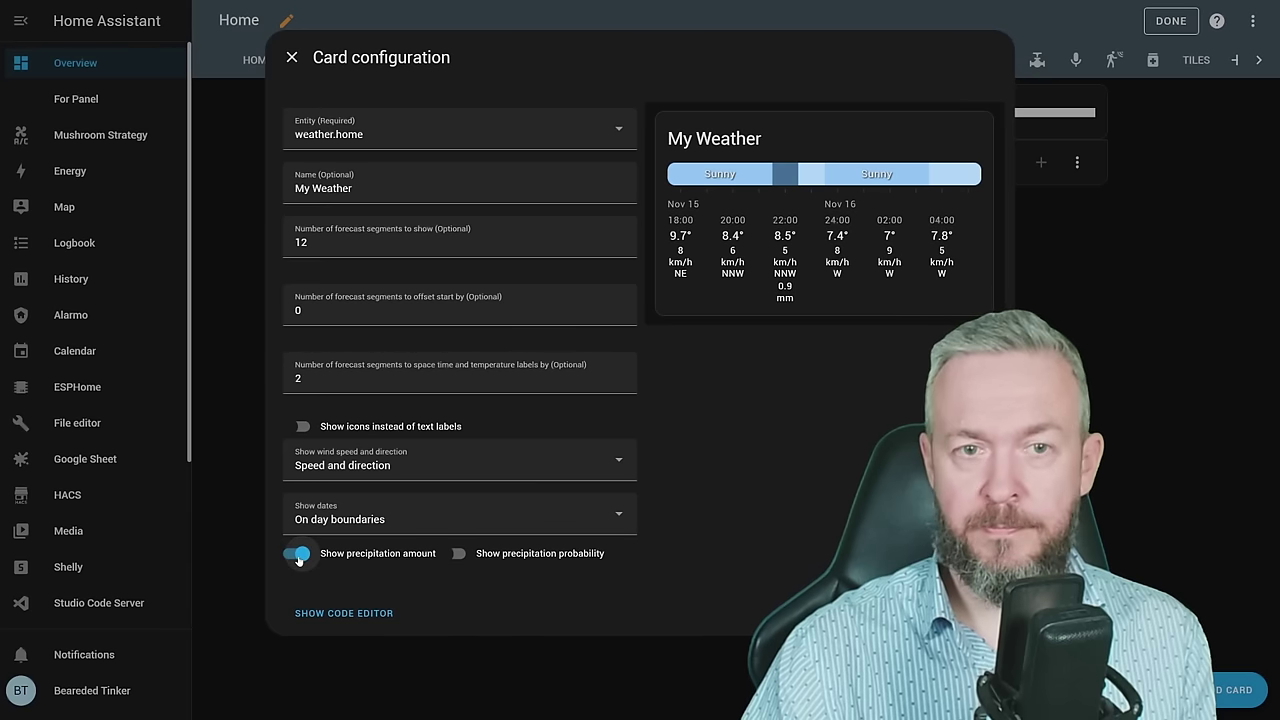
pyautogui.click(299, 556)
pyautogui.click(457, 554)
pyautogui.click(300, 555)
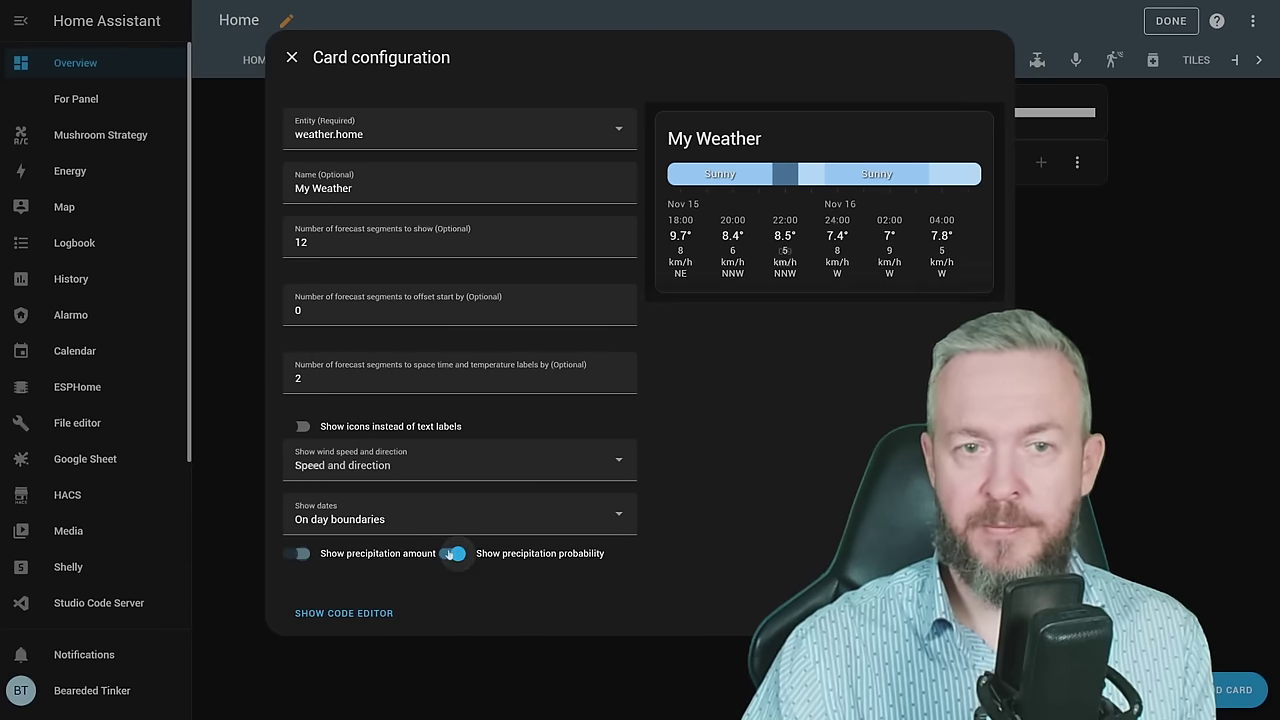
pyautogui.click(975, 613)
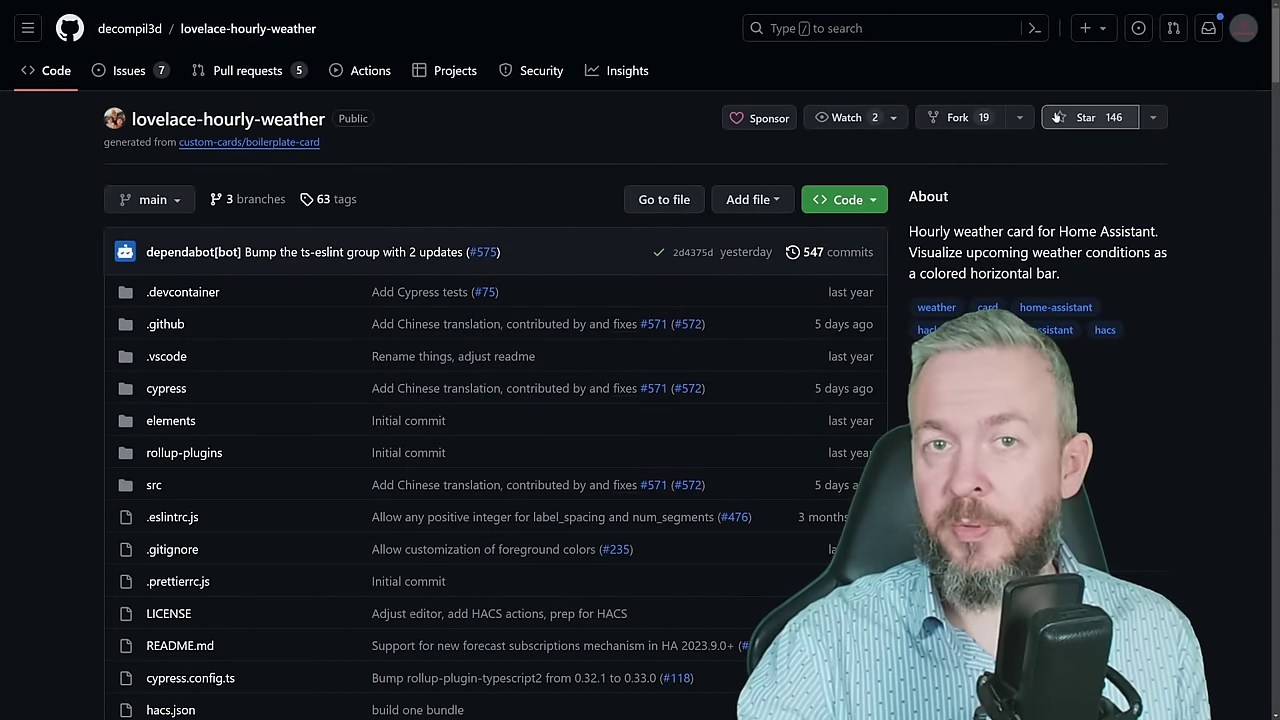
# Star the lovelace-hourly-weather repository on GitHub and return to HACS in Home Assistant.
pyautogui.click(1057, 117)
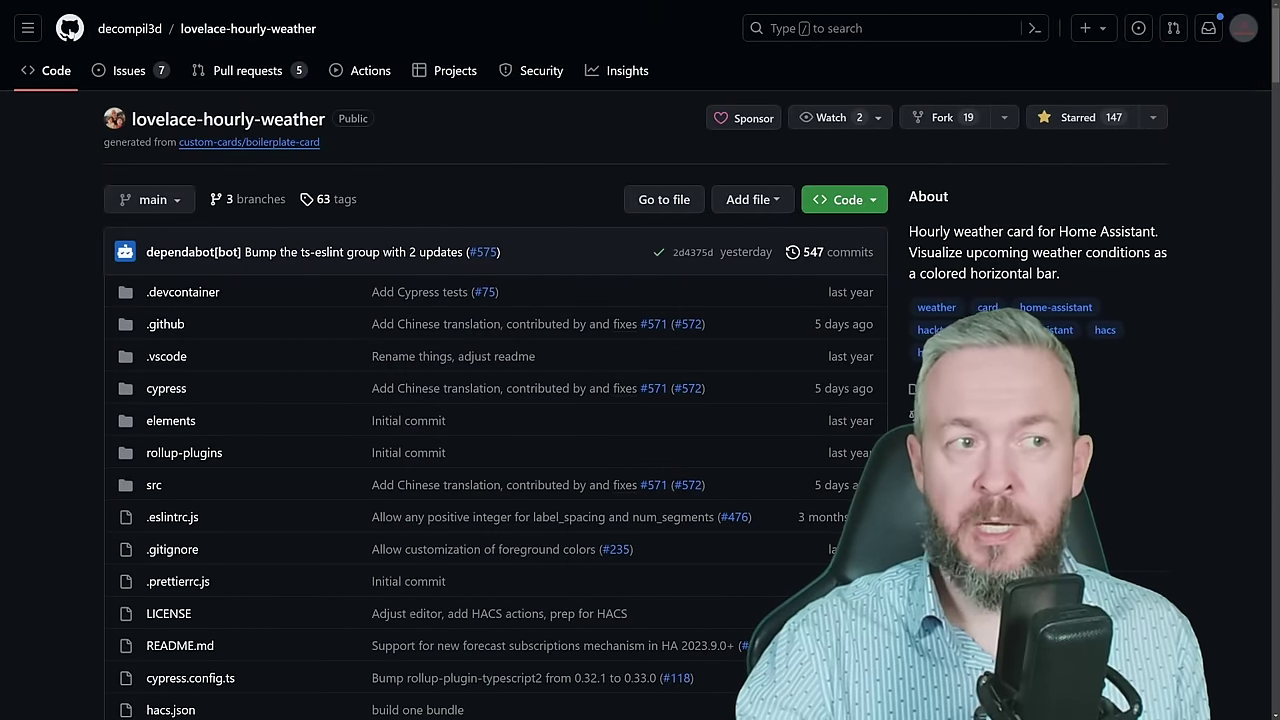
pyautogui.moveTo(101, 28)
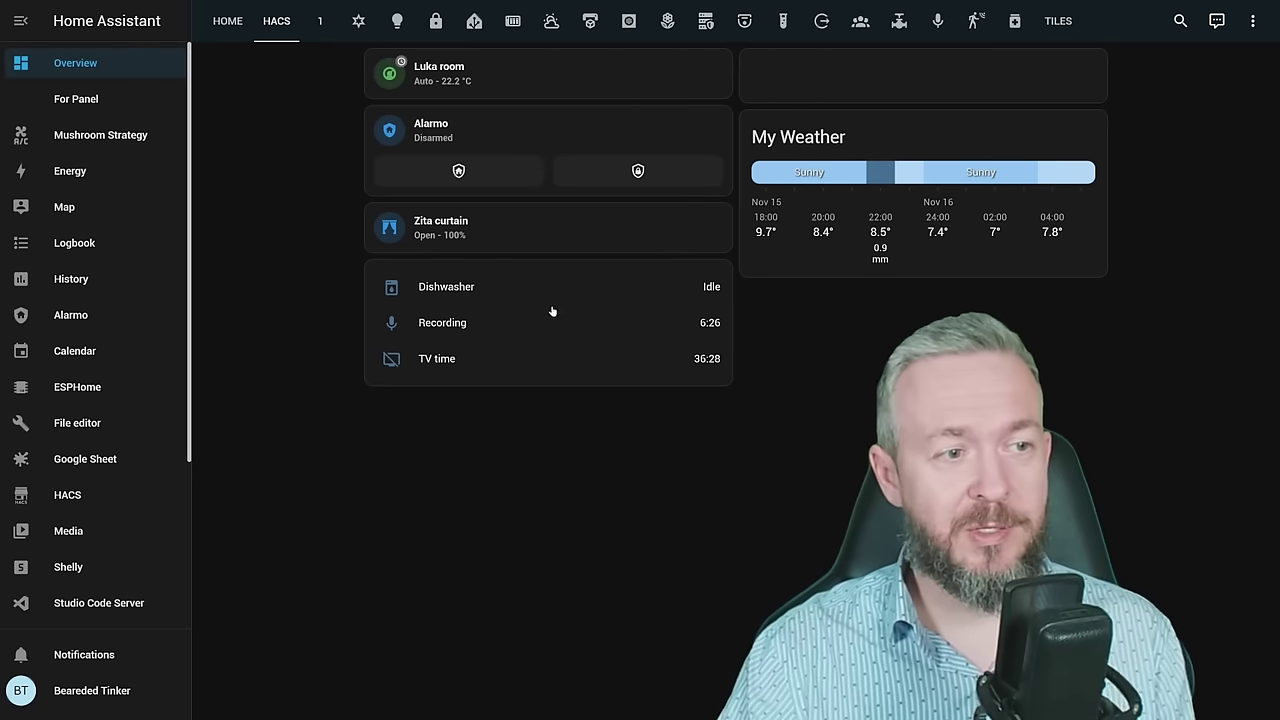
pyautogui.click(78, 495)
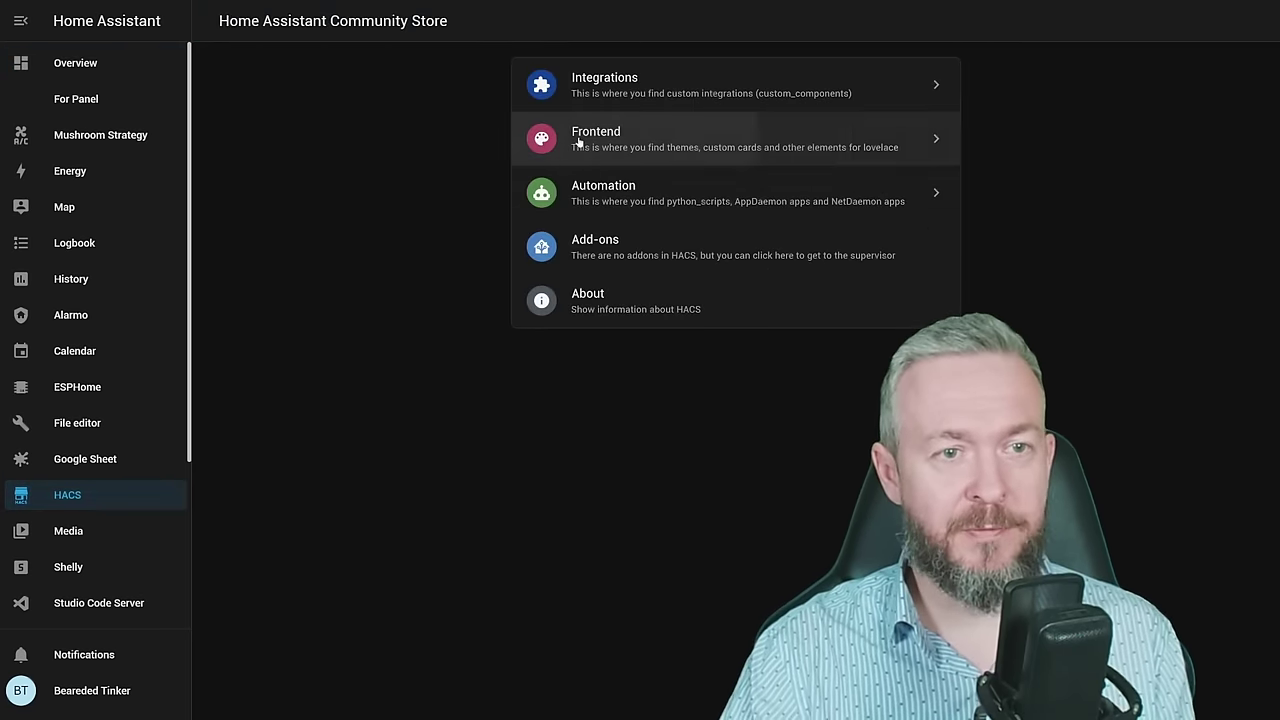
# Download Weather Radar Card v2.1.0 from HACS Frontend and reload the browser.
pyautogui.click(572, 140)
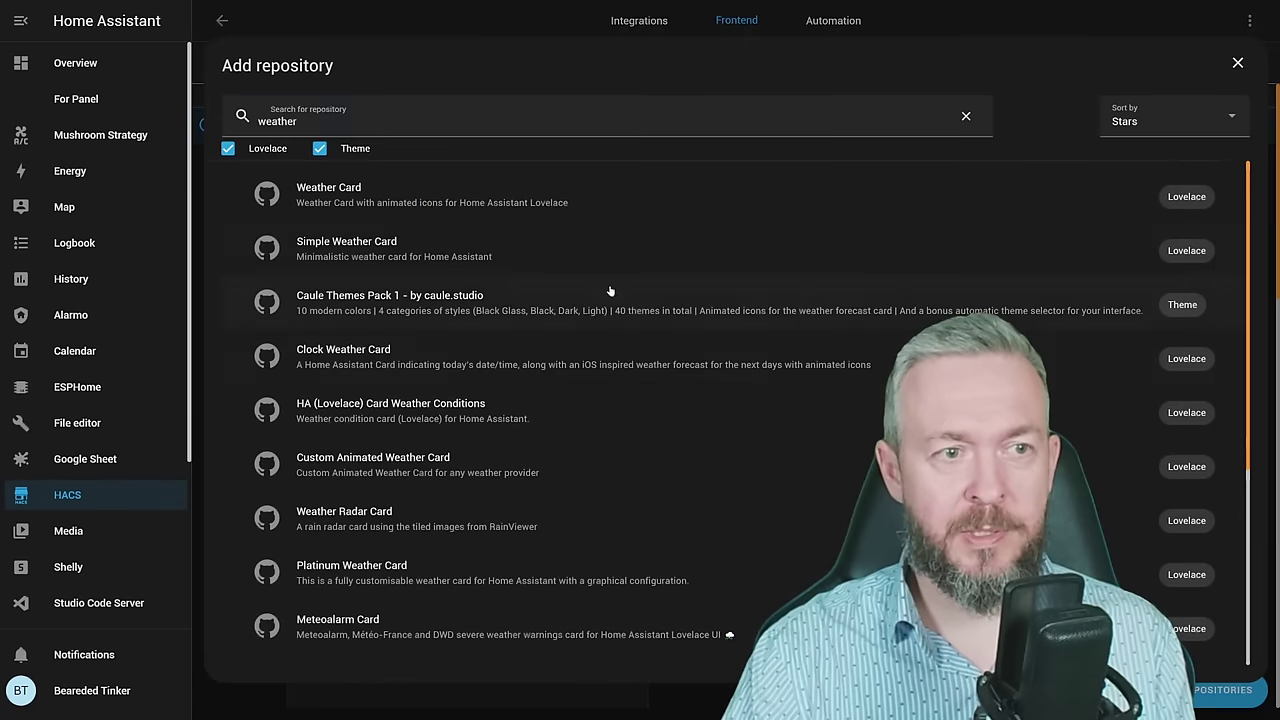
pyautogui.click(310, 520)
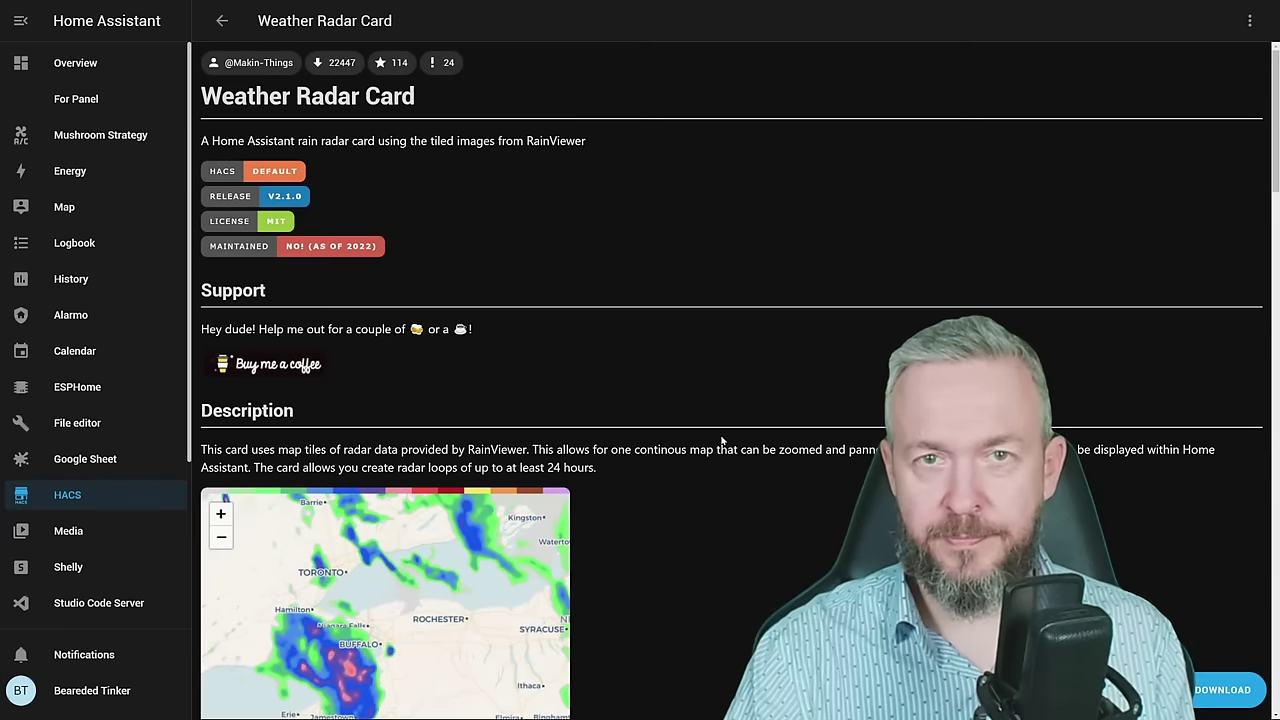
pyautogui.click(1222, 690)
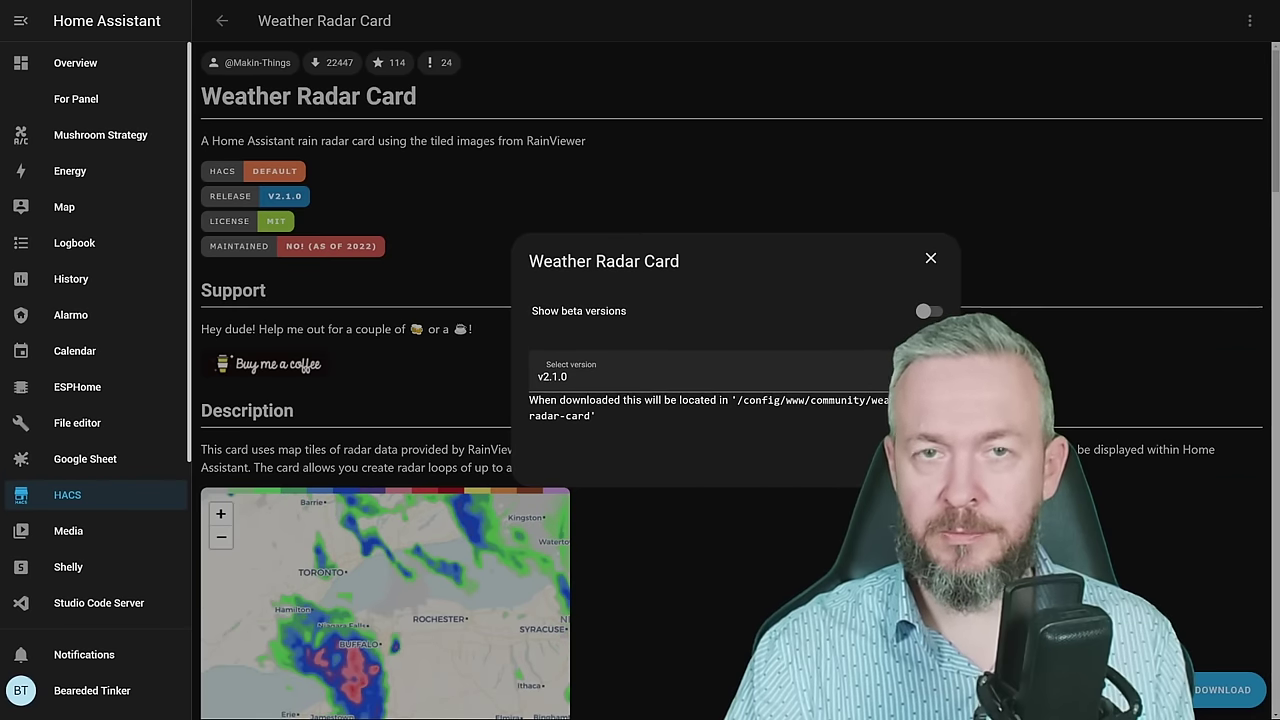
pyautogui.click(915, 460)
pyautogui.click(877, 404)
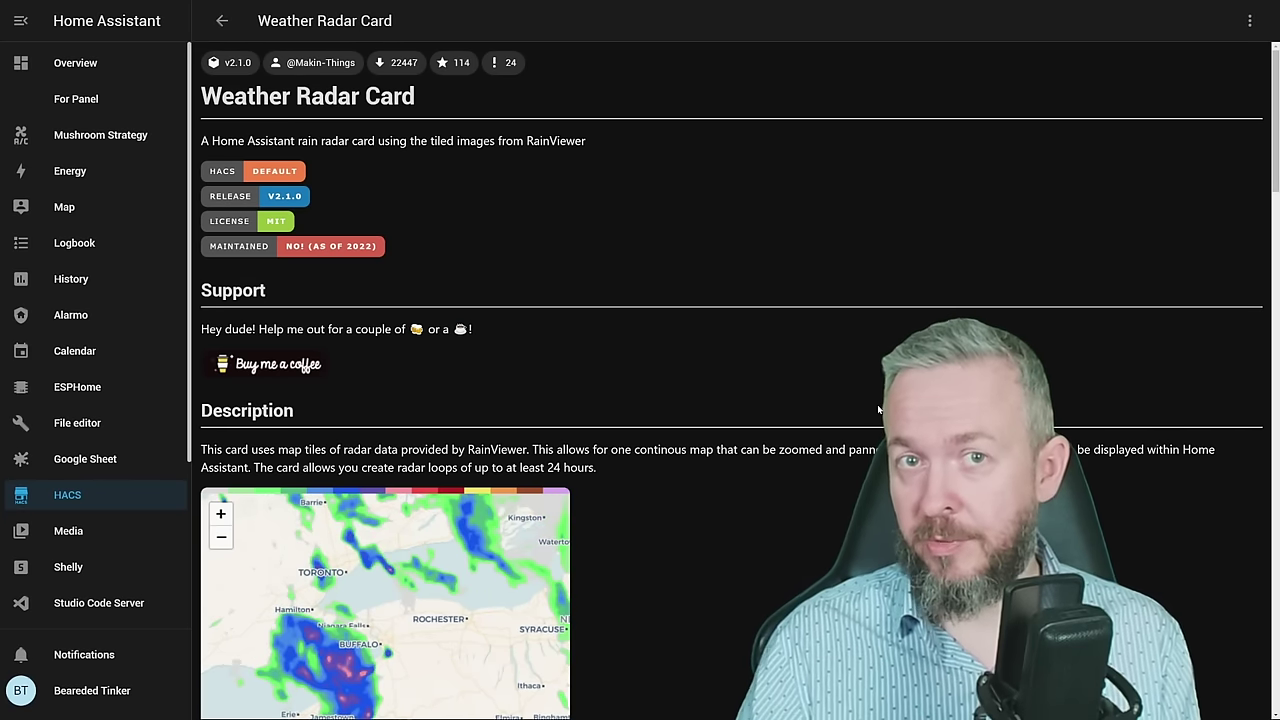
# Put the HACS dashboard view into edit mode and add a Custom: Weather Radar Card.
pyautogui.click(107, 60)
pyautogui.click(275, 22)
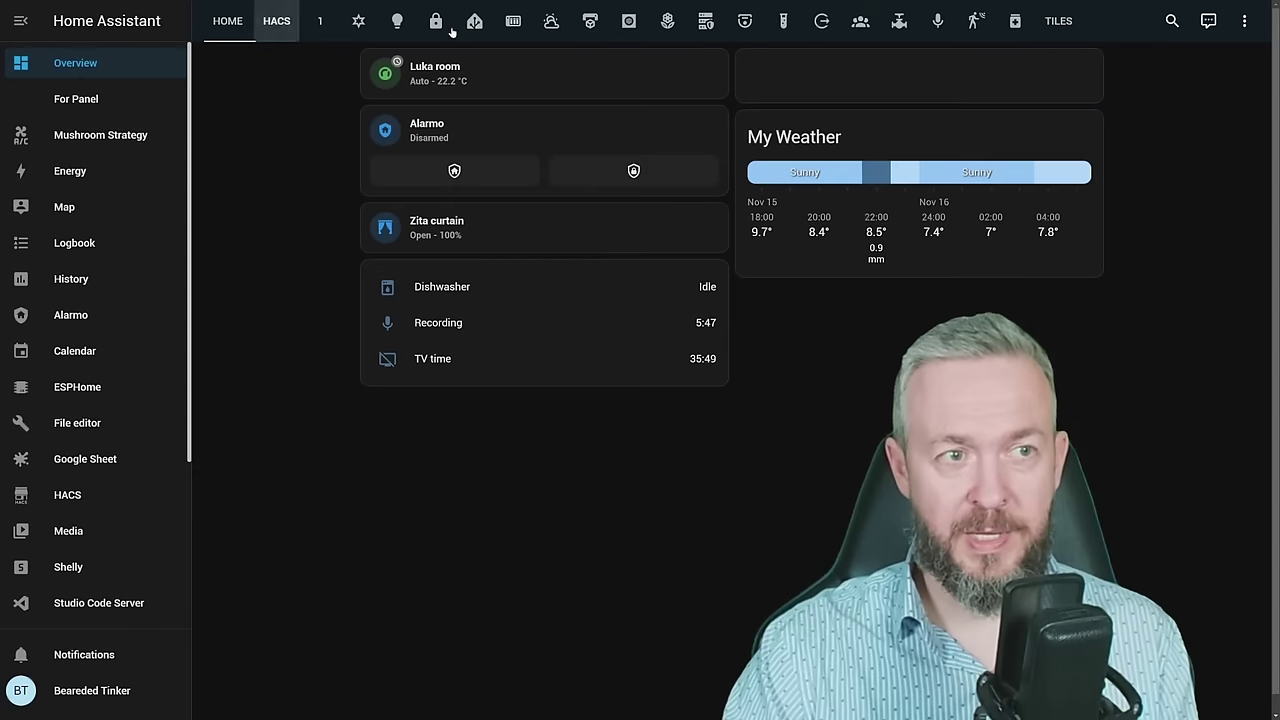
pyautogui.click(1246, 20)
pyautogui.click(1229, 67)
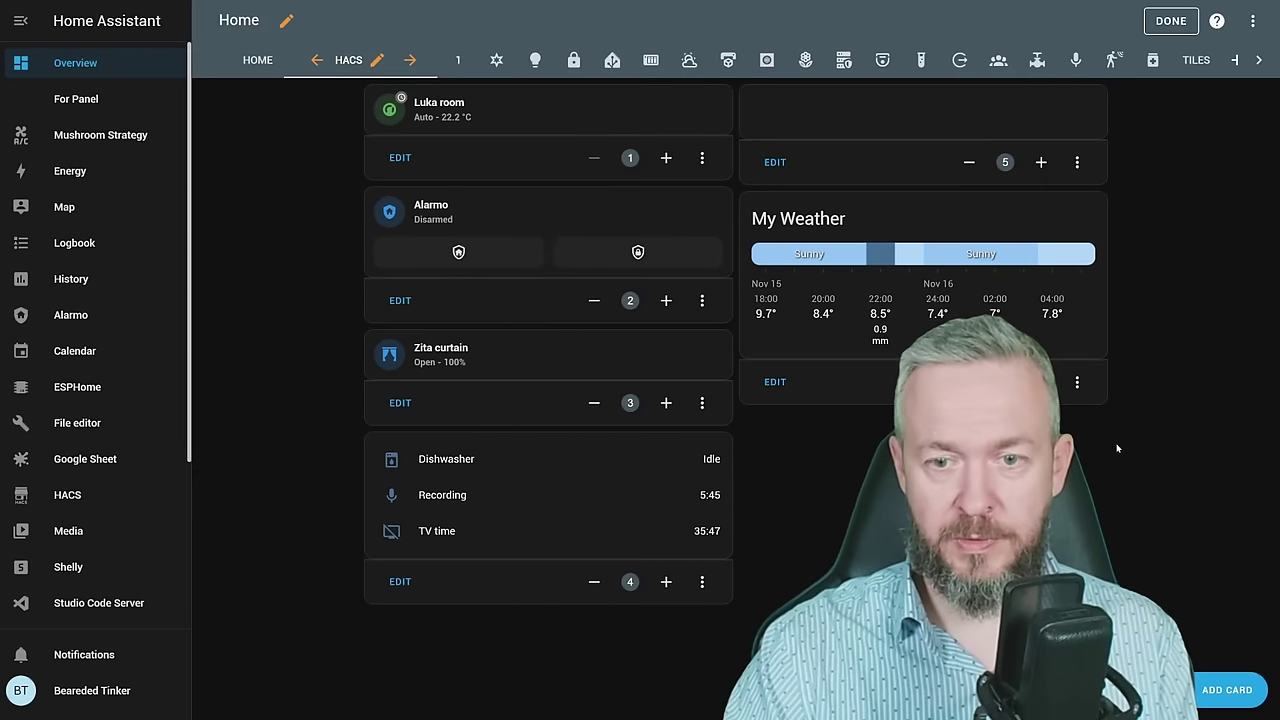
pyautogui.click(1227, 690)
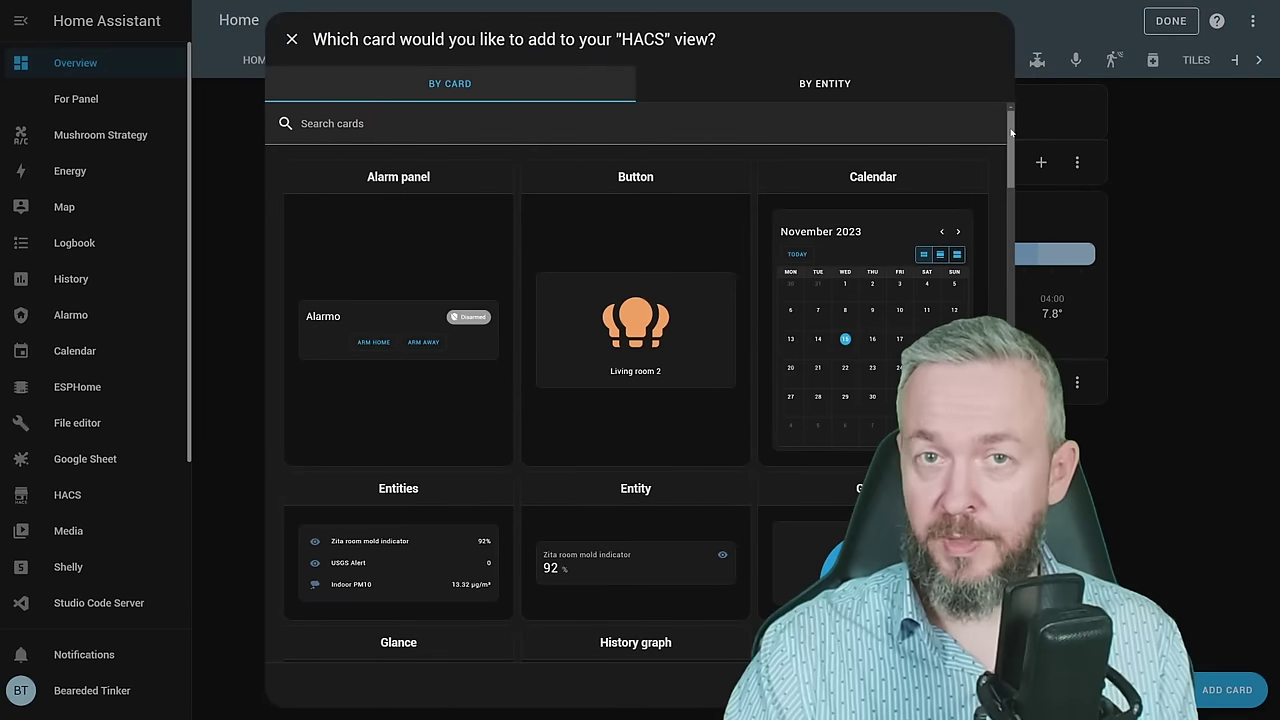
pyautogui.moveTo(1011, 133); pyautogui.dragTo(1011, 600)
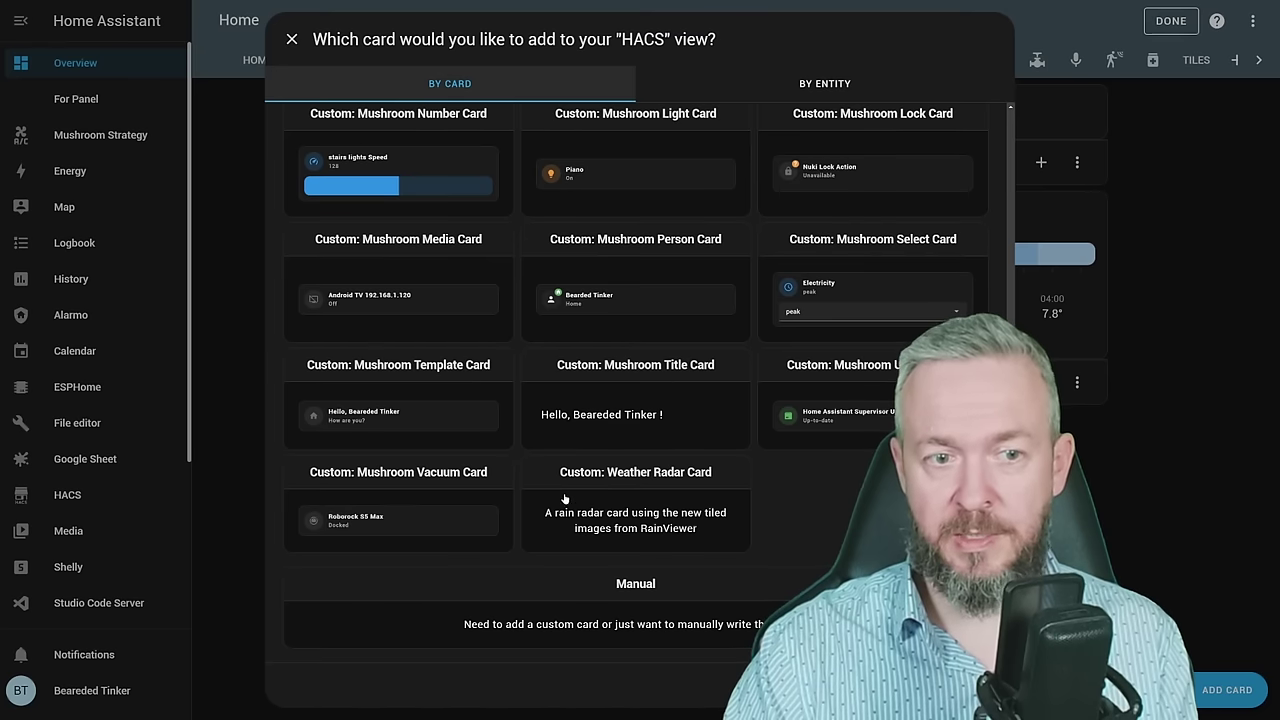
pyautogui.click(540, 528)
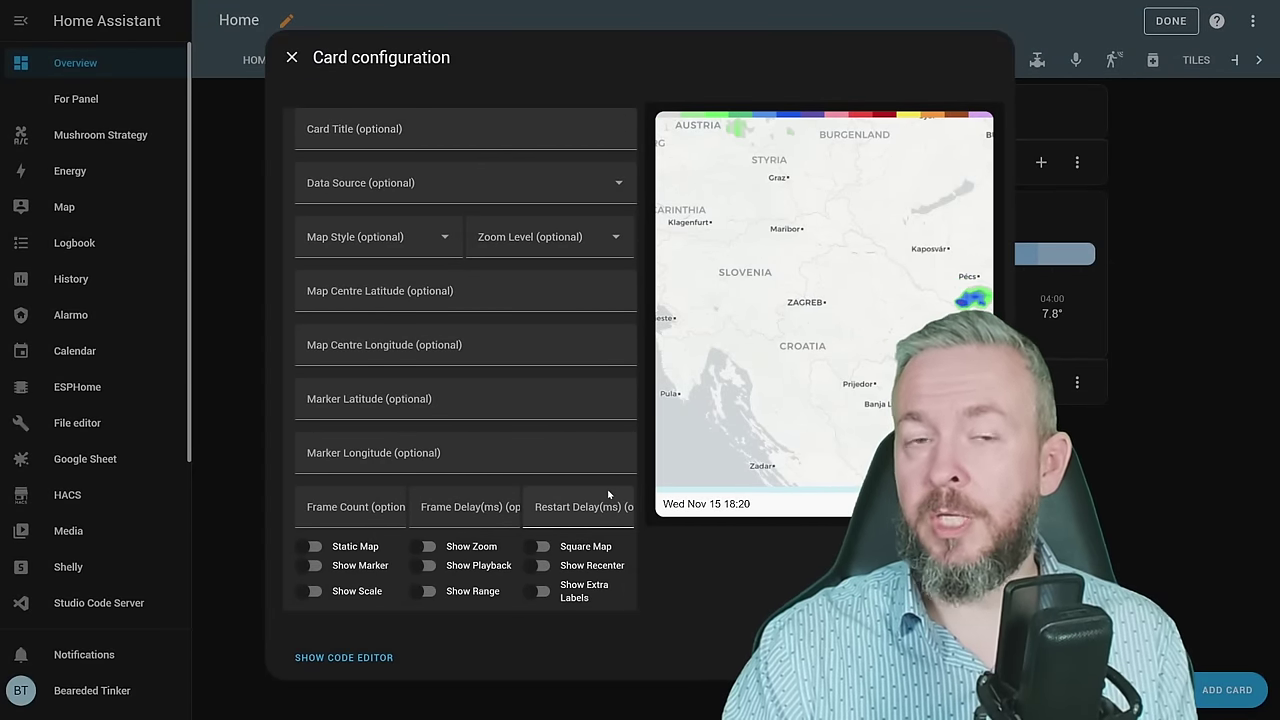
# Enter 'Sat Map' as the card title, then clear the title again.
pyautogui.click(469, 136)
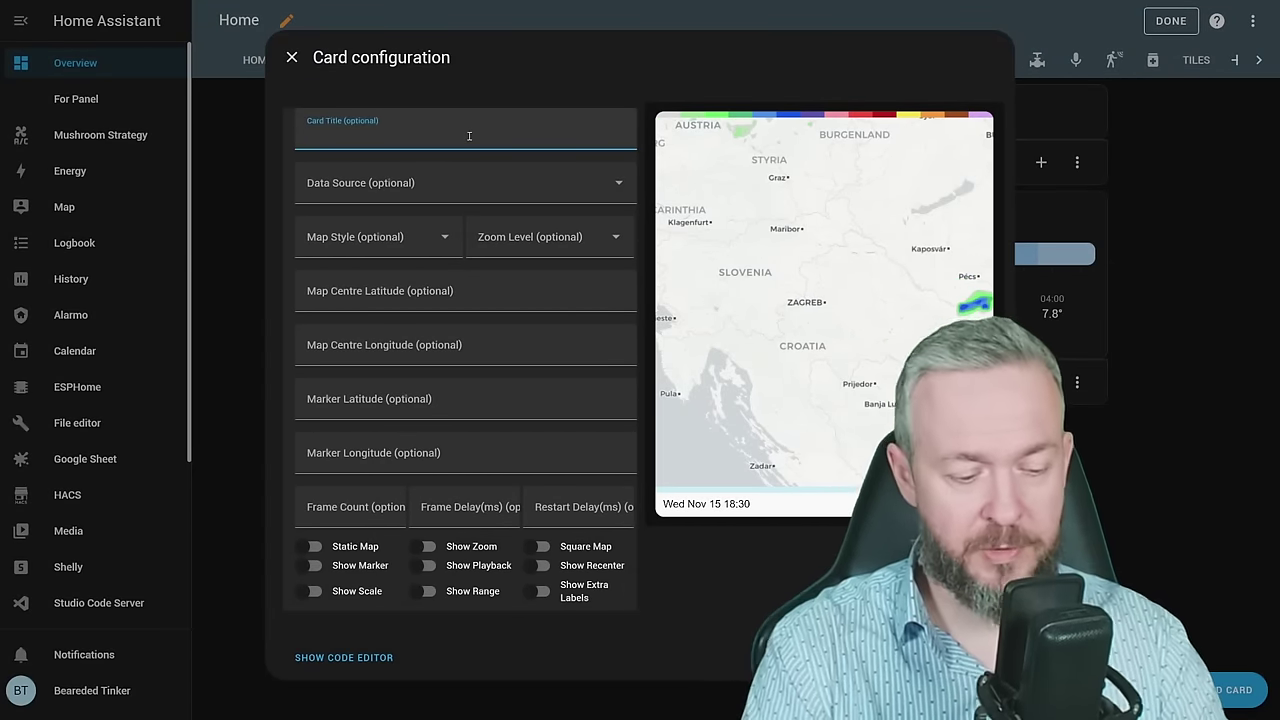
pyautogui.write('Sat Map')
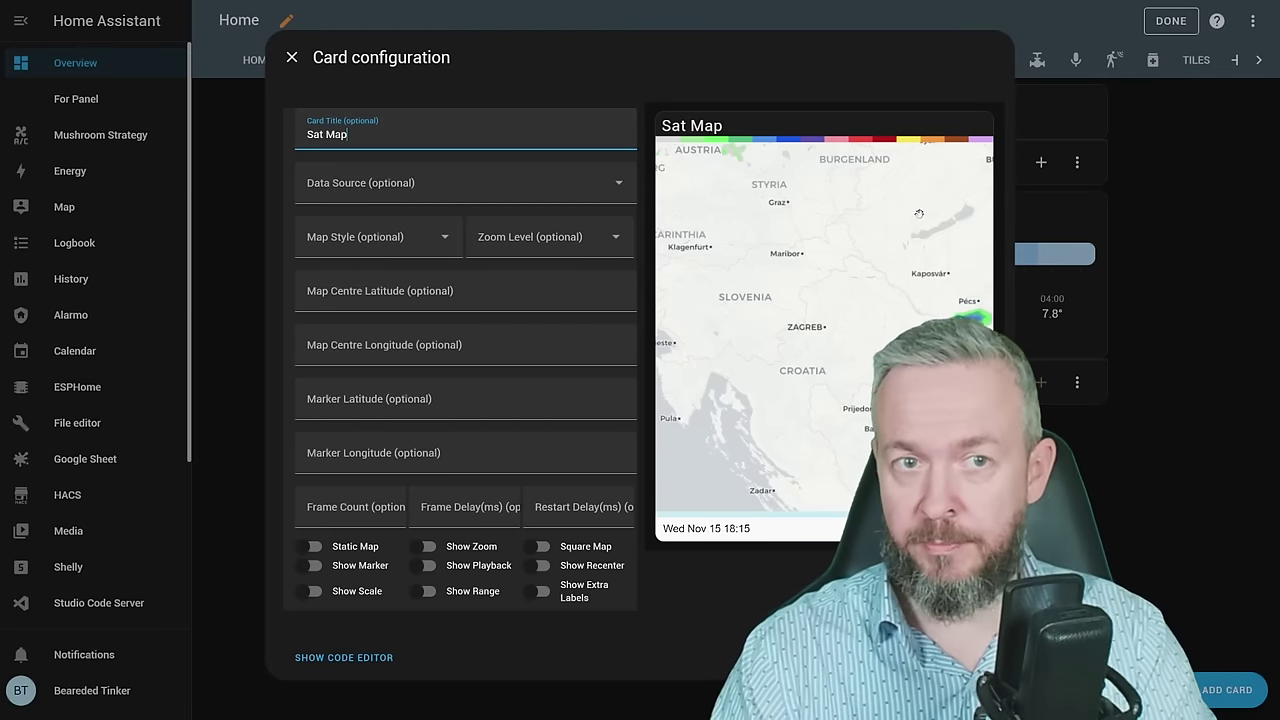
pyautogui.press('BackSpace')
pyautogui.press('BackSpace')
pyautogui.press('BackSpace')
pyautogui.press('BackSpace')
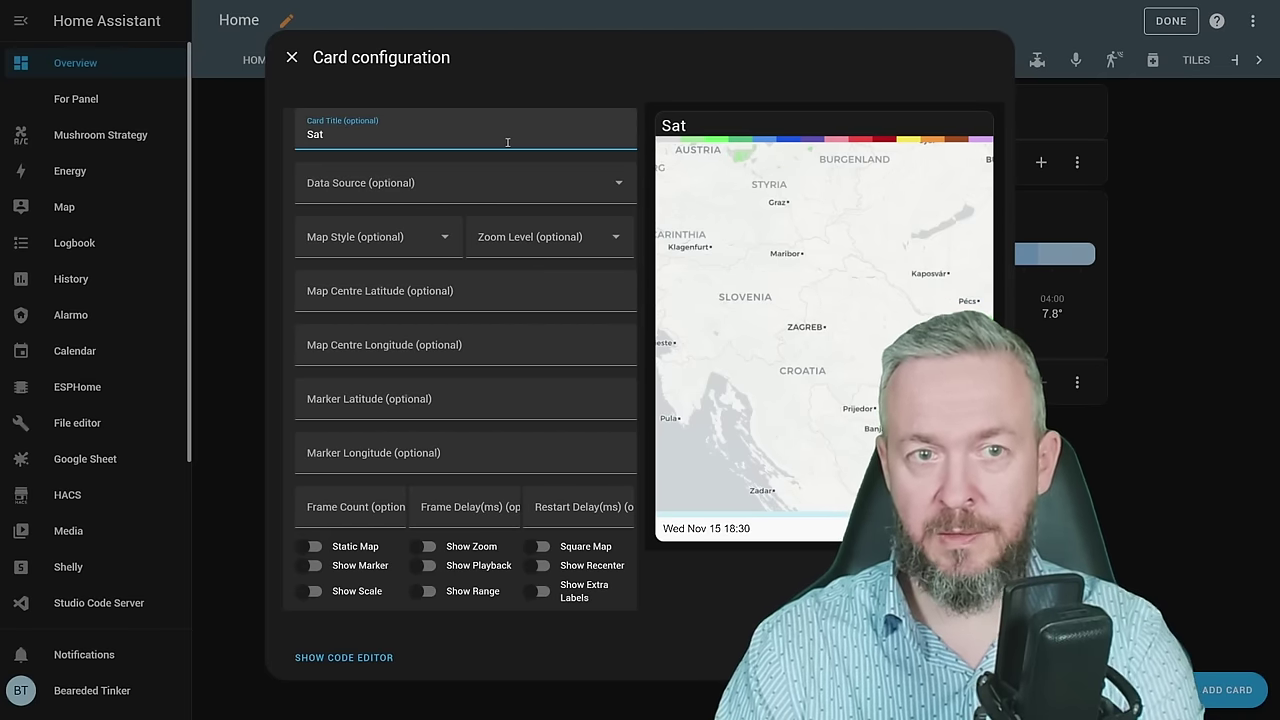
pyautogui.press('BackSpace')
pyautogui.press('BackSpace')
pyautogui.press('BackSpace')
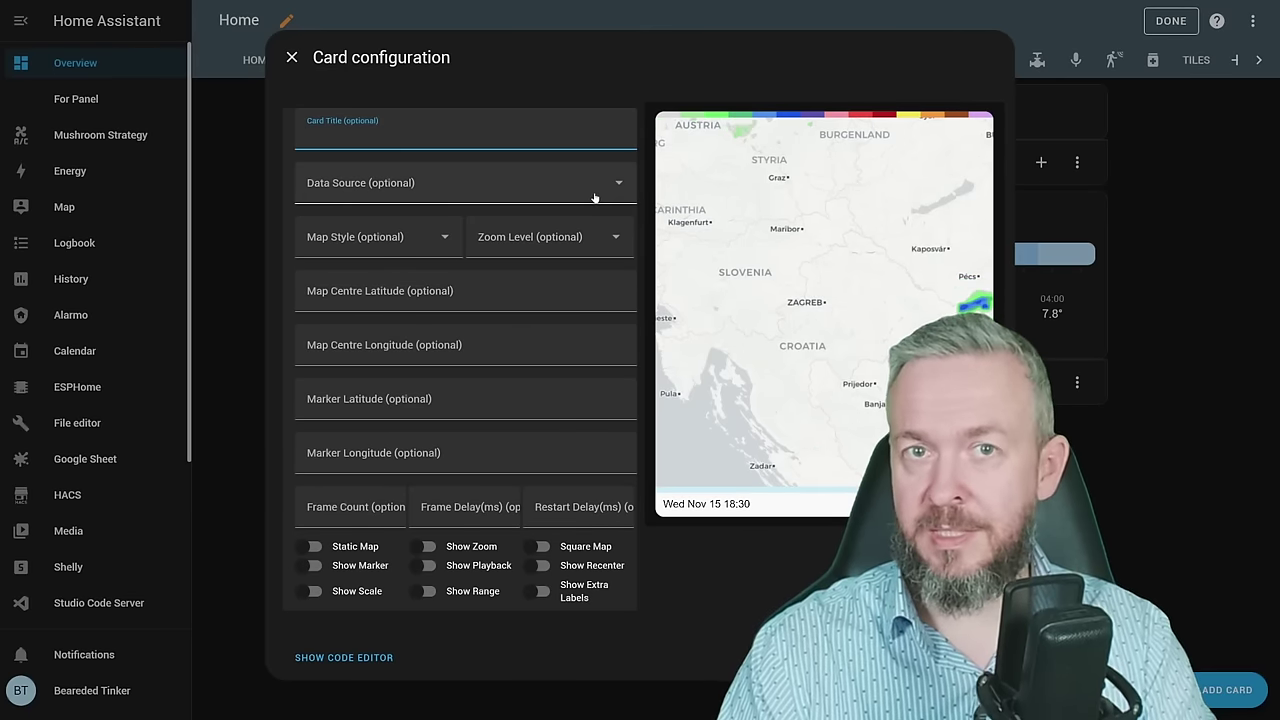
# Preview the Universal Blue, TITAN, The Weather Channel and Meteored radar data sources.
pyautogui.click(594, 197)
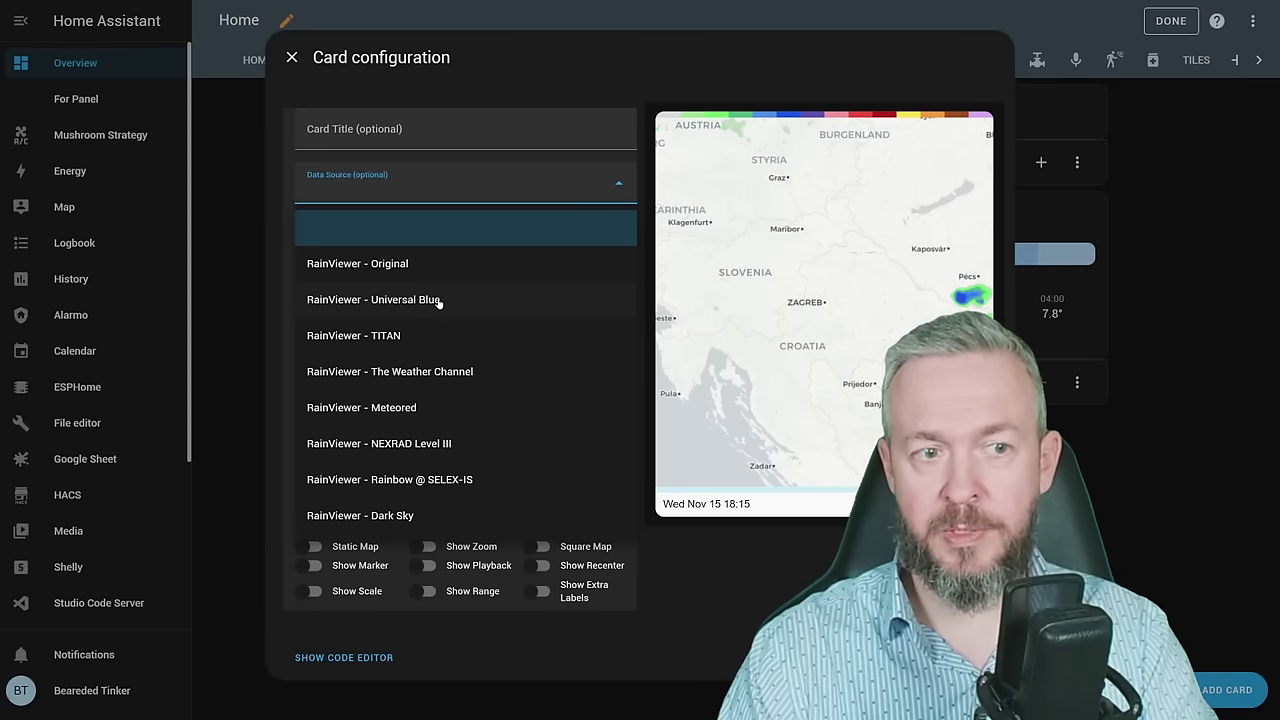
pyautogui.click(438, 302)
pyautogui.click(395, 190)
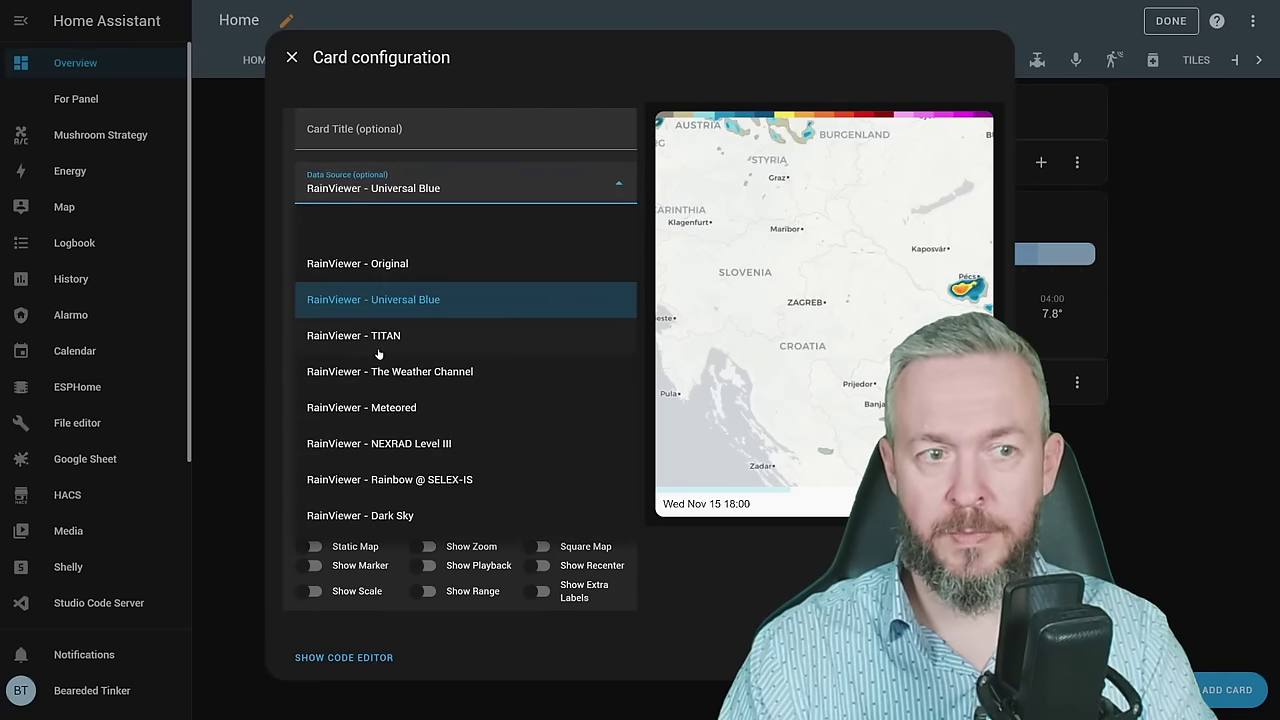
pyautogui.click(380, 338)
pyautogui.click(400, 190)
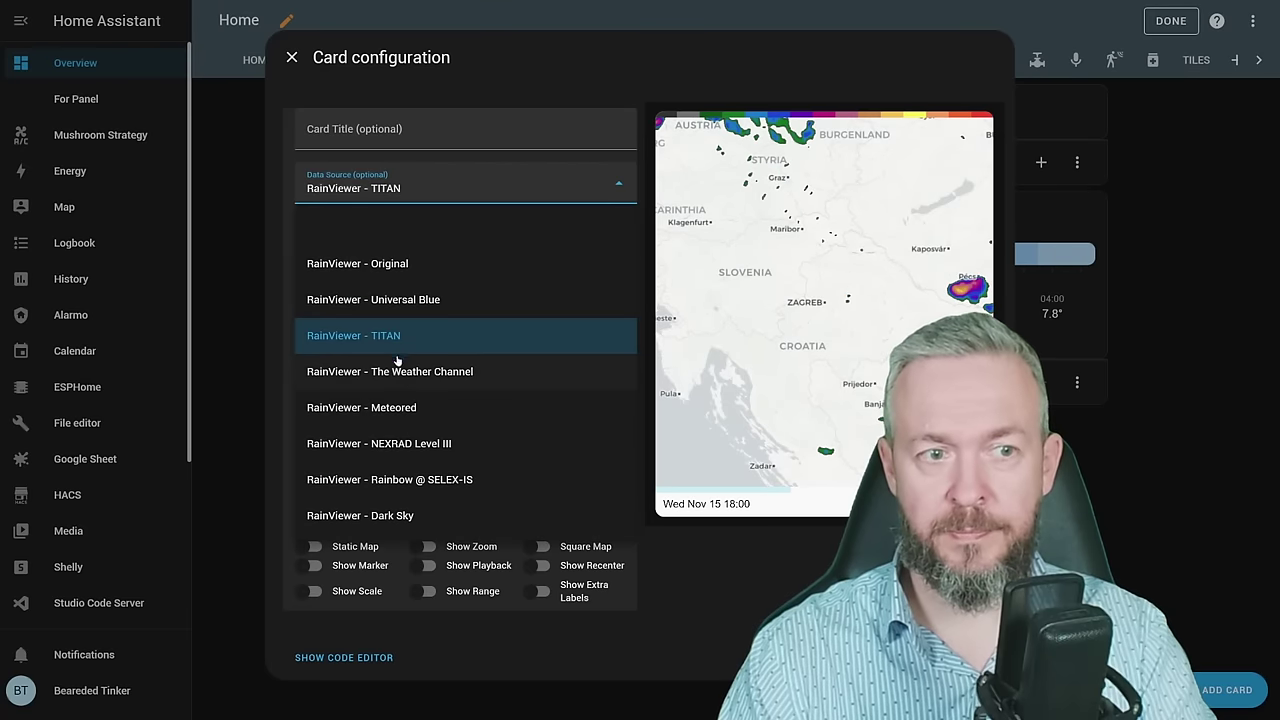
pyautogui.click(404, 372)
pyautogui.click(395, 190)
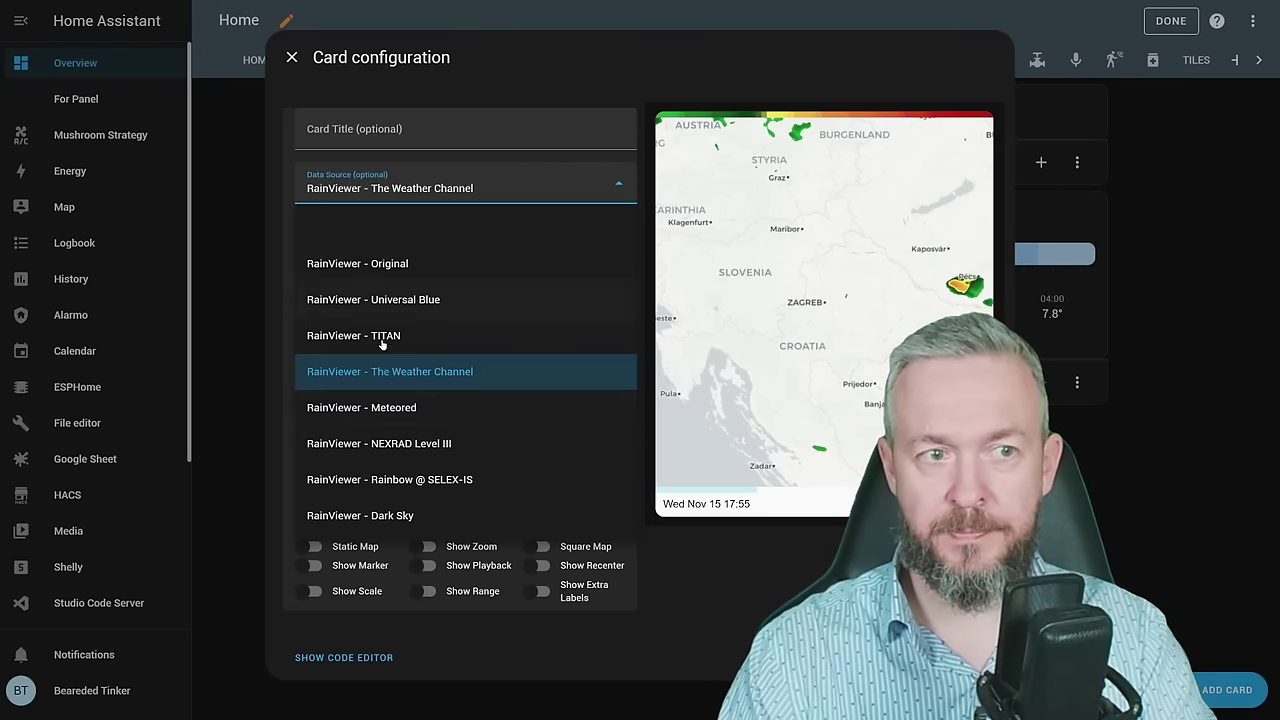
pyautogui.click(376, 410)
# Preview NEXRAD Level III, Rainbow @ SELEX-IS and Dark Sky, then choose RainViewer - Original.
pyautogui.click(528, 183)
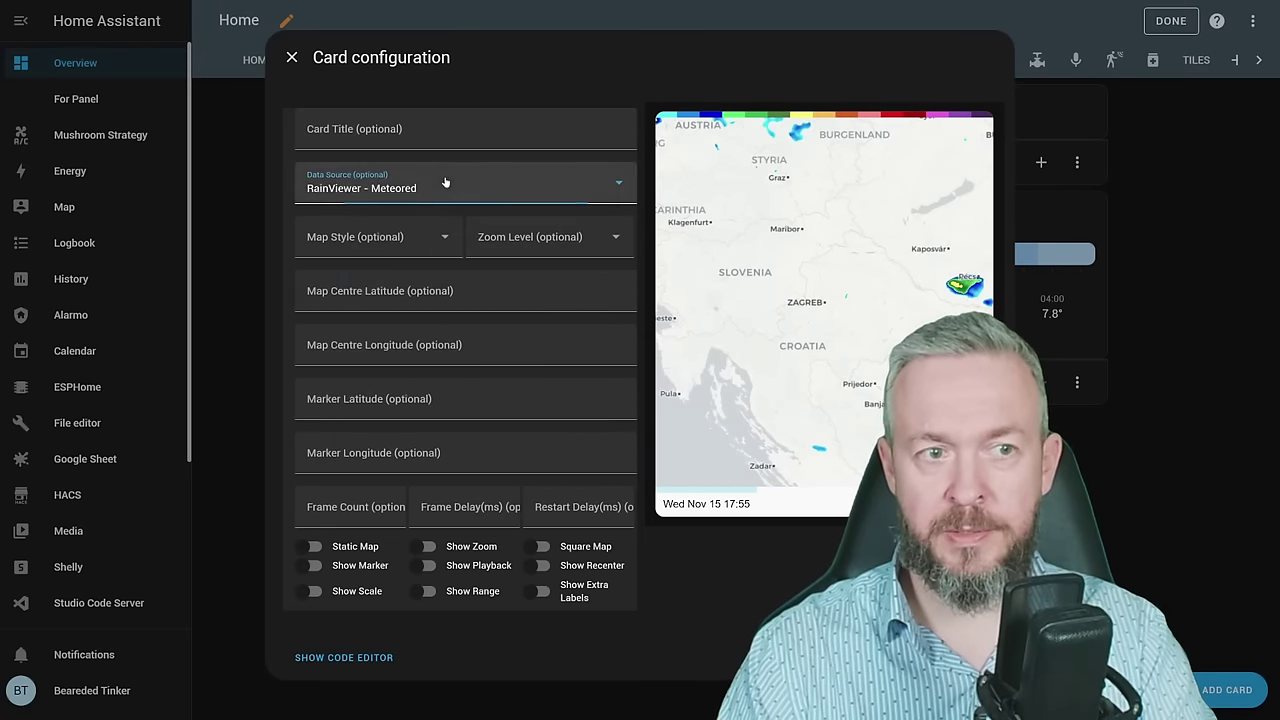
pyautogui.click(386, 446)
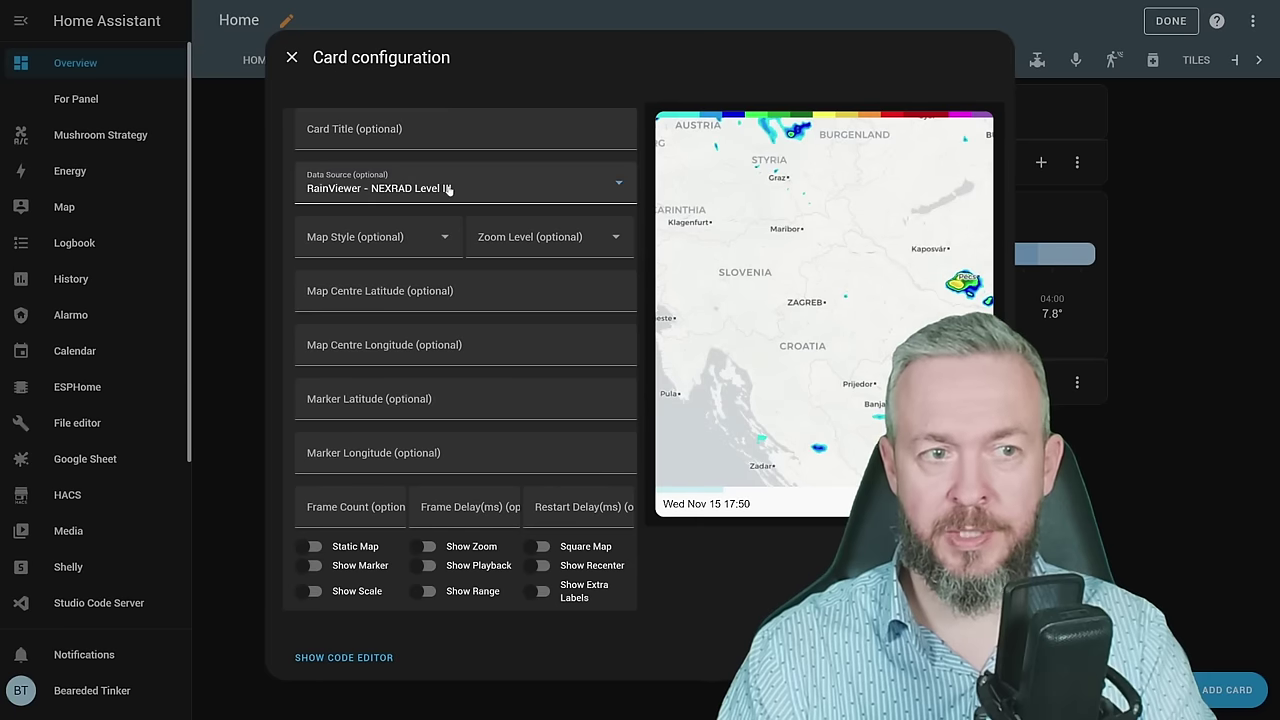
pyautogui.click(443, 190)
pyautogui.click(405, 482)
pyautogui.click(448, 190)
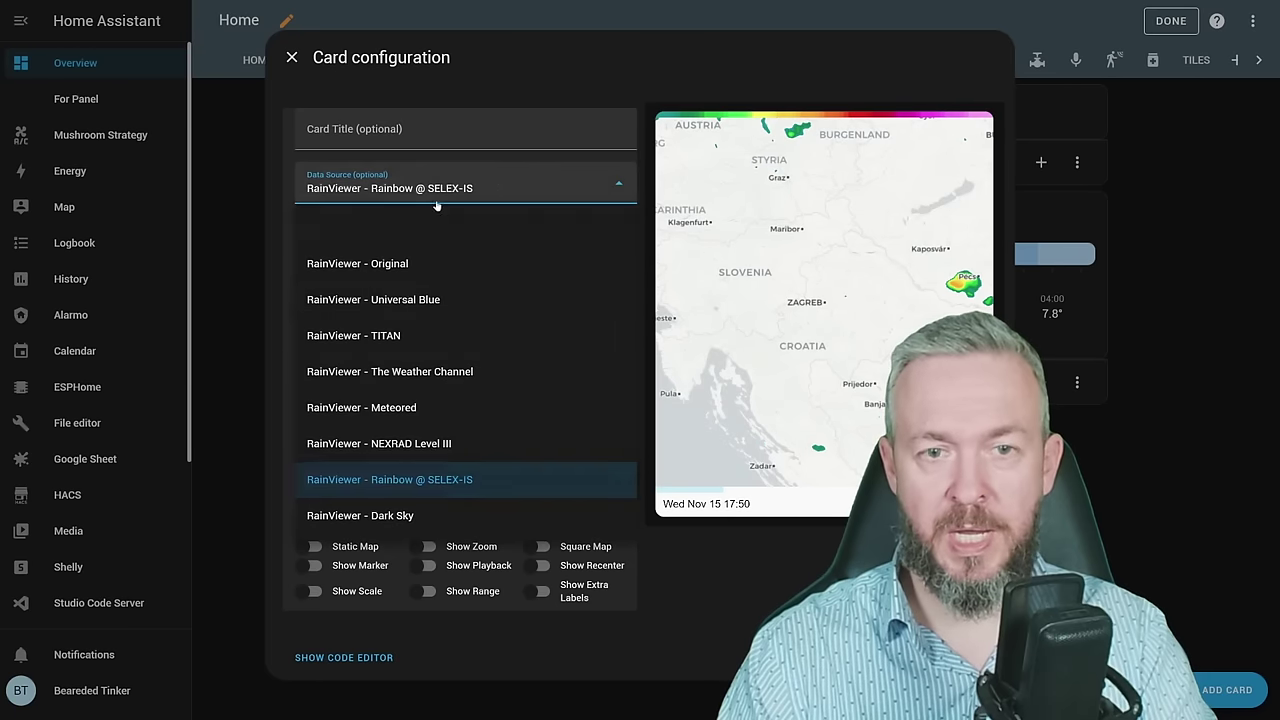
pyautogui.click(410, 515)
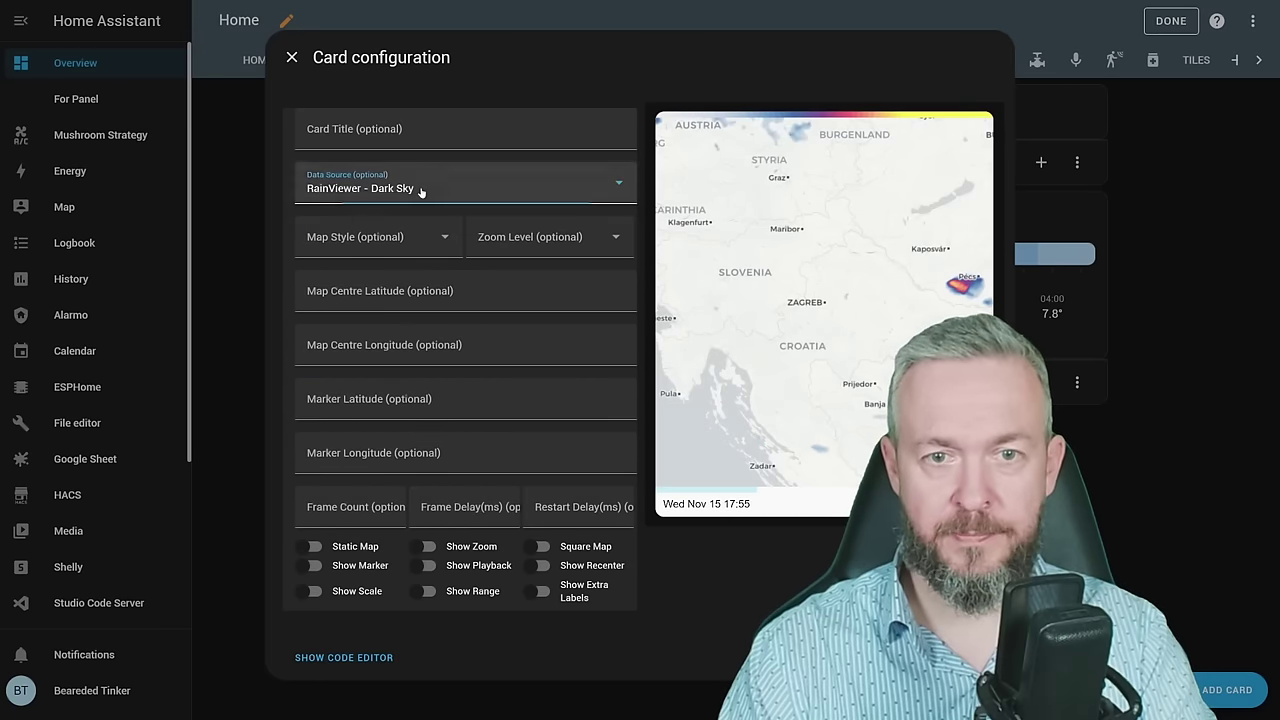
pyautogui.click(500, 189)
pyautogui.click(398, 264)
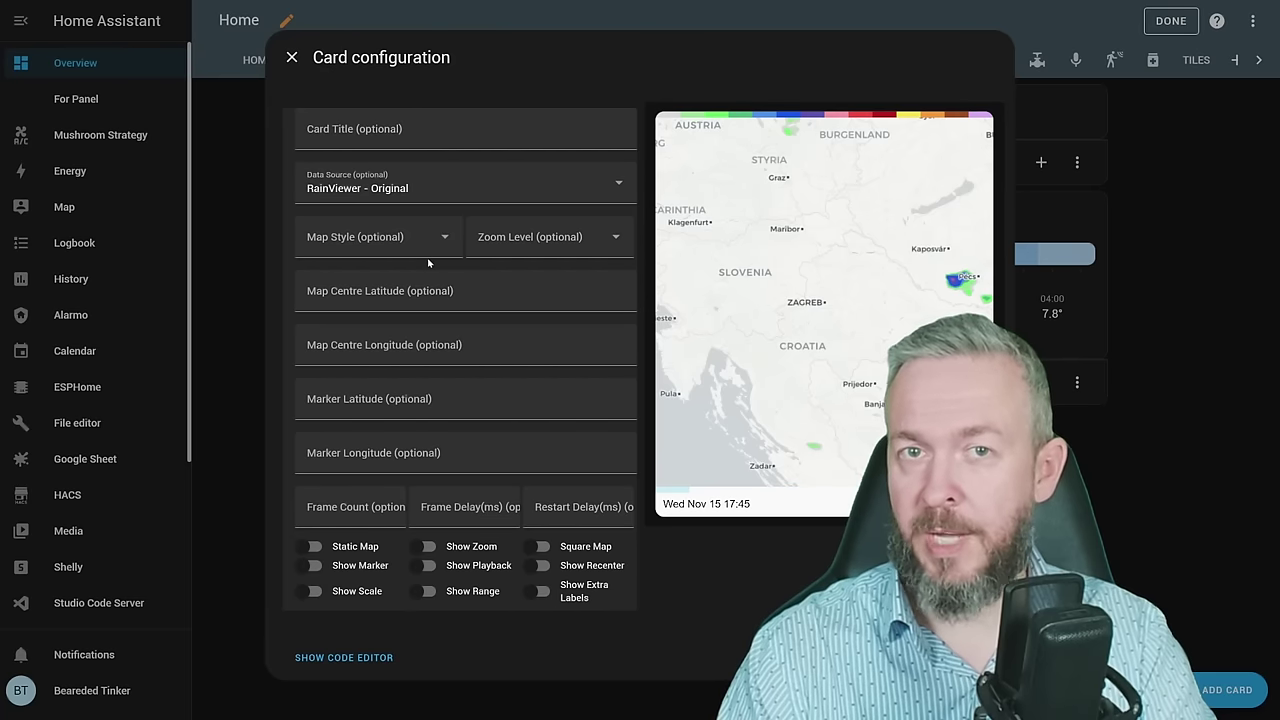
# Try the Voyager and Satellite map styles, then set the map style to Dark.
pyautogui.click(427, 244)
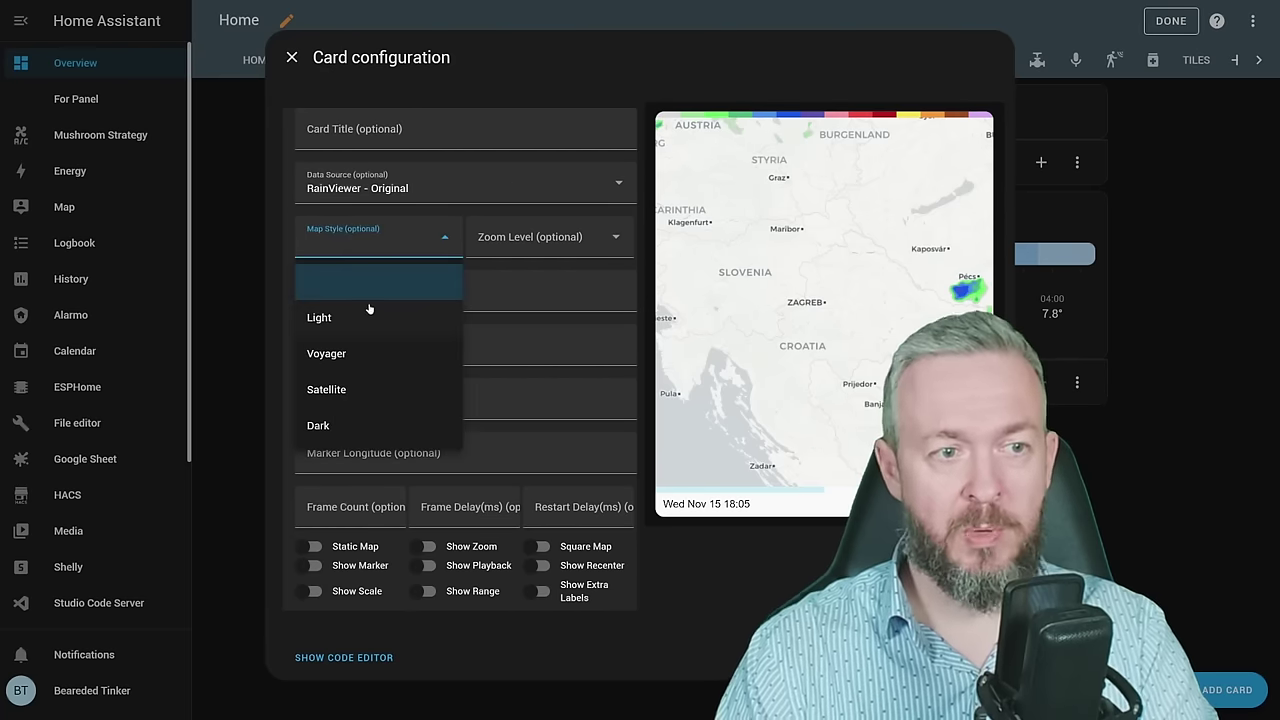
pyautogui.click(347, 356)
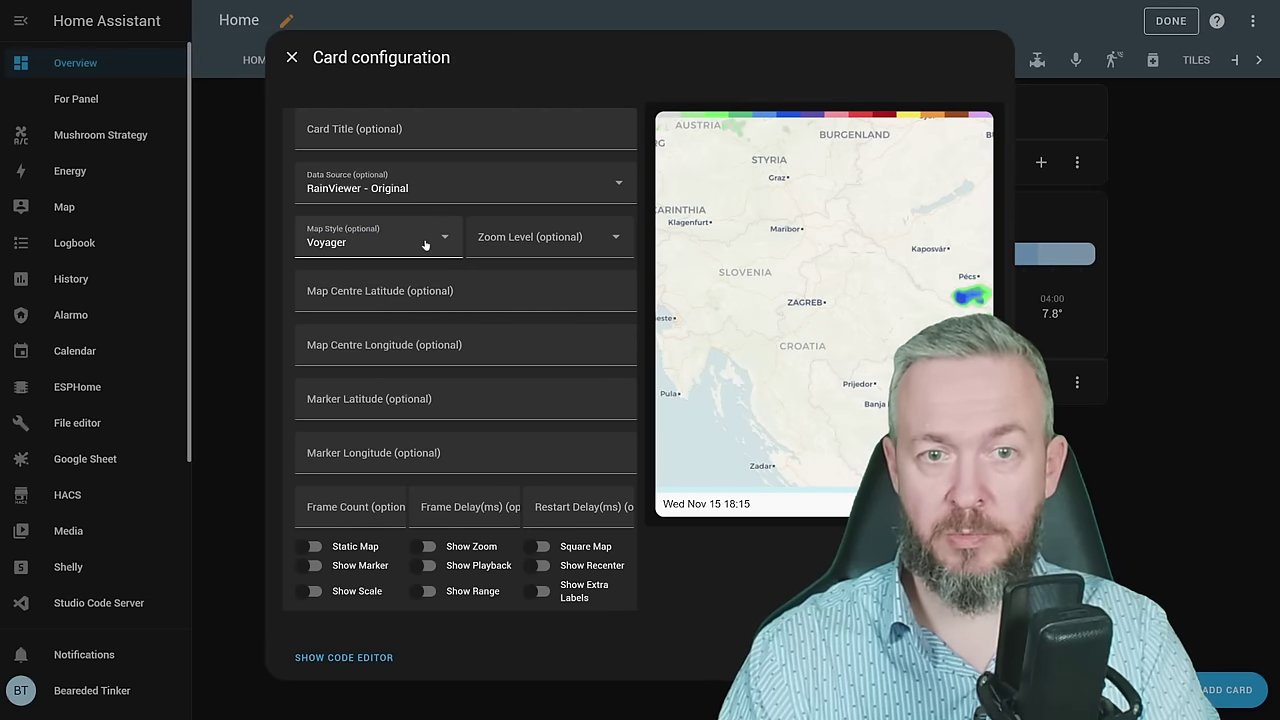
pyautogui.click(430, 241)
pyautogui.click(325, 390)
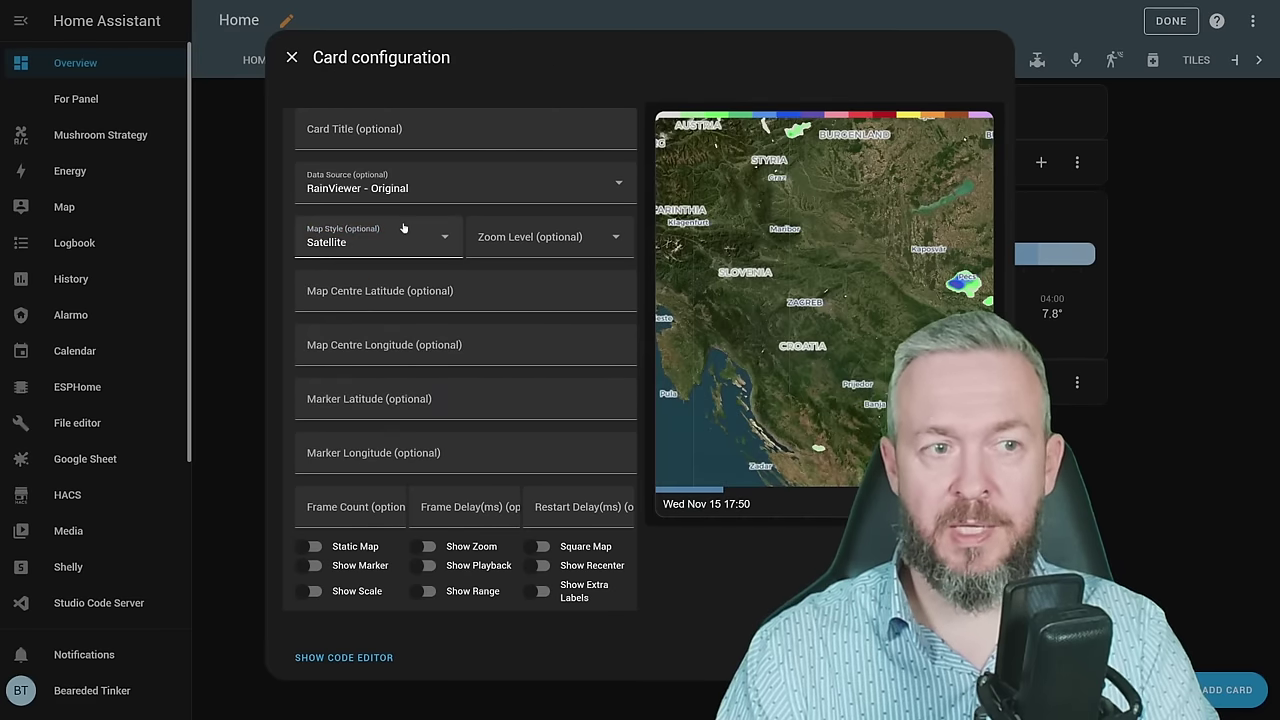
pyautogui.click(386, 252)
pyautogui.click(359, 428)
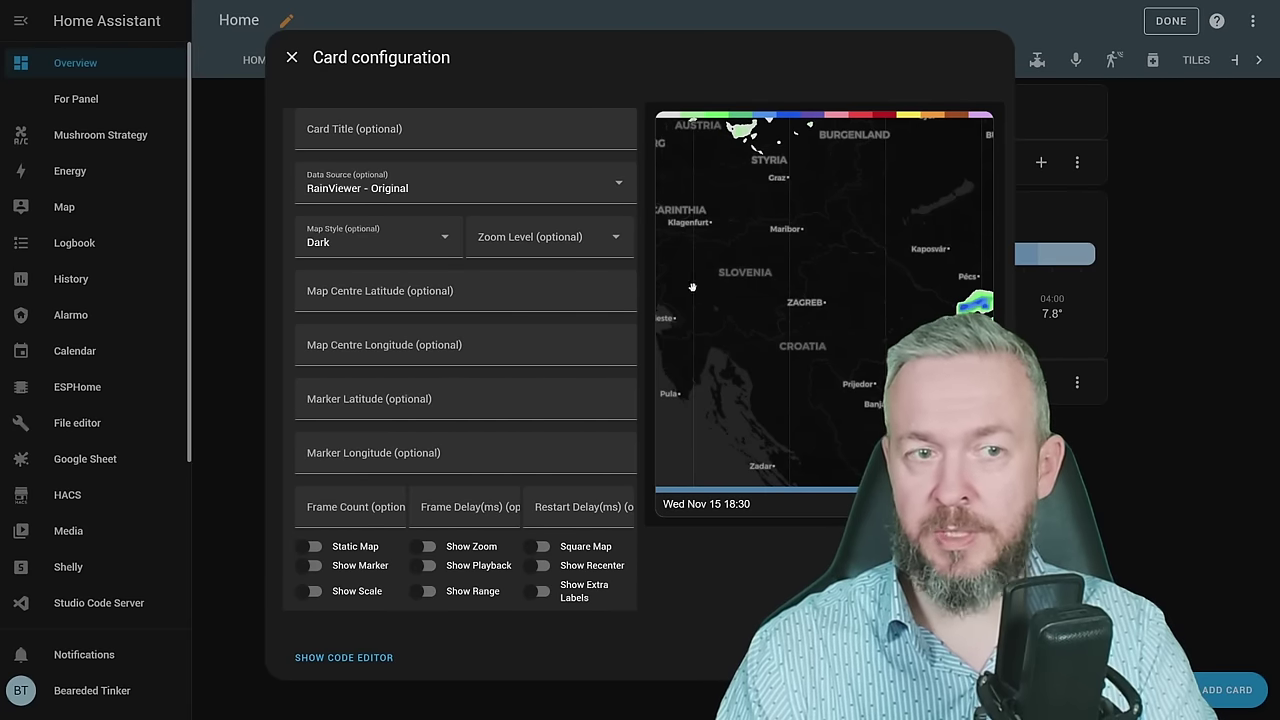
# Try radar zoom levels 4, 9 and 10, then settle on zoom level 8.
pyautogui.click(614, 238)
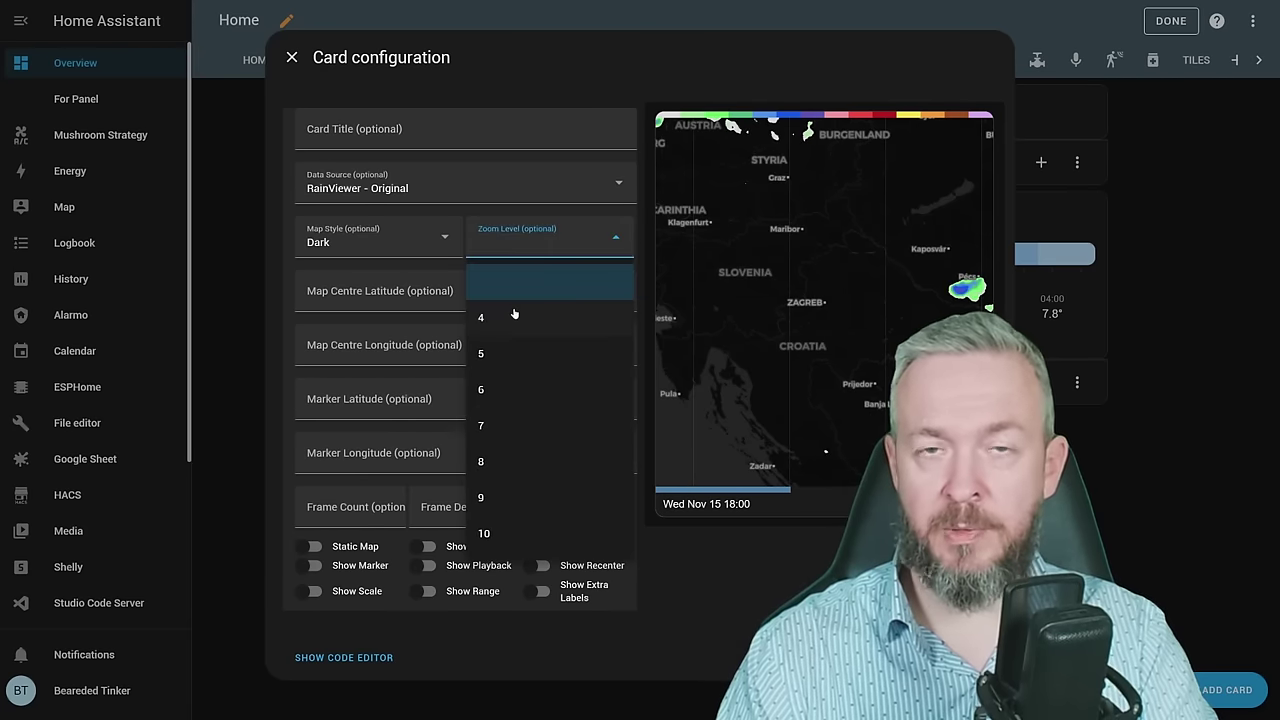
pyautogui.click(513, 316)
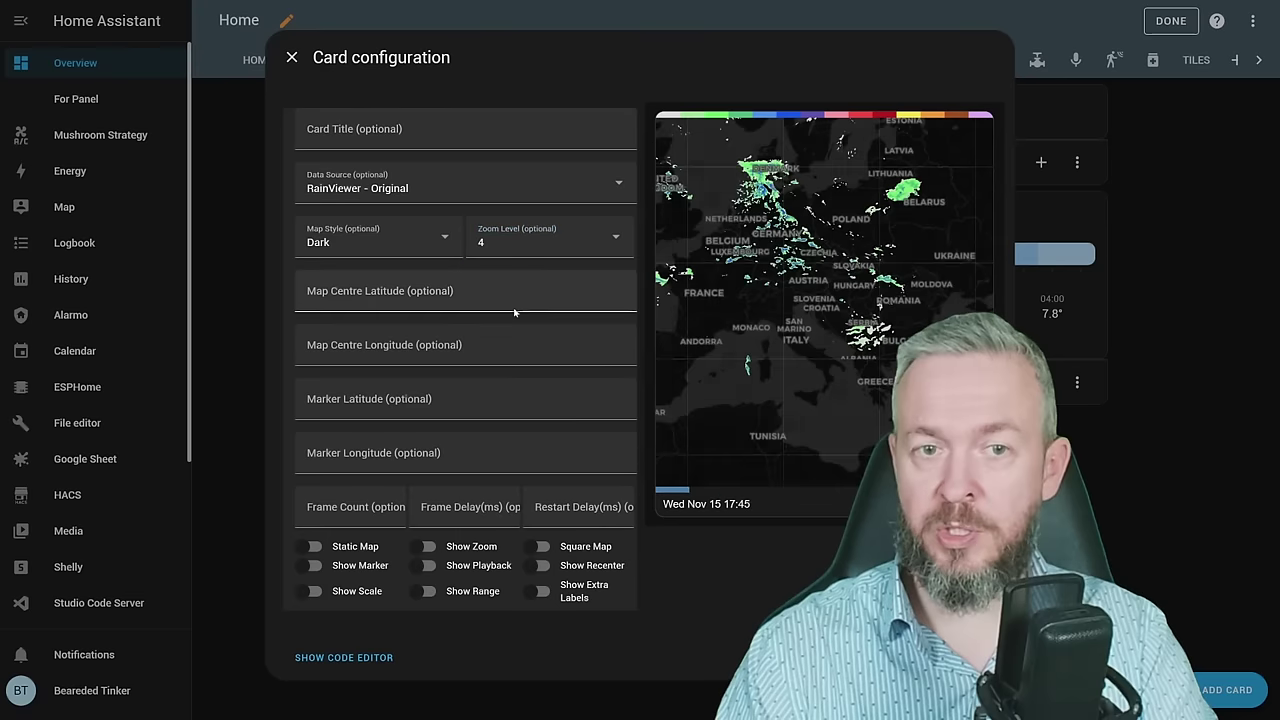
pyautogui.click(538, 243)
pyautogui.click(500, 495)
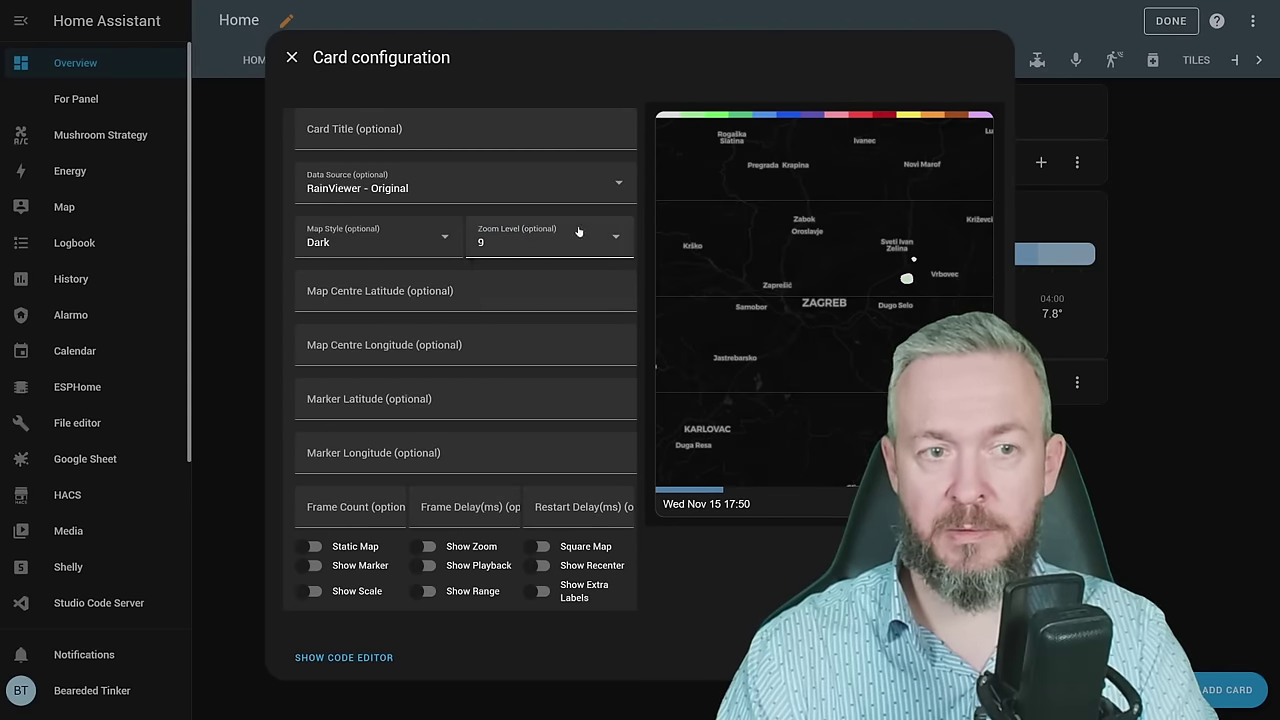
pyautogui.click(578, 232)
pyautogui.click(522, 518)
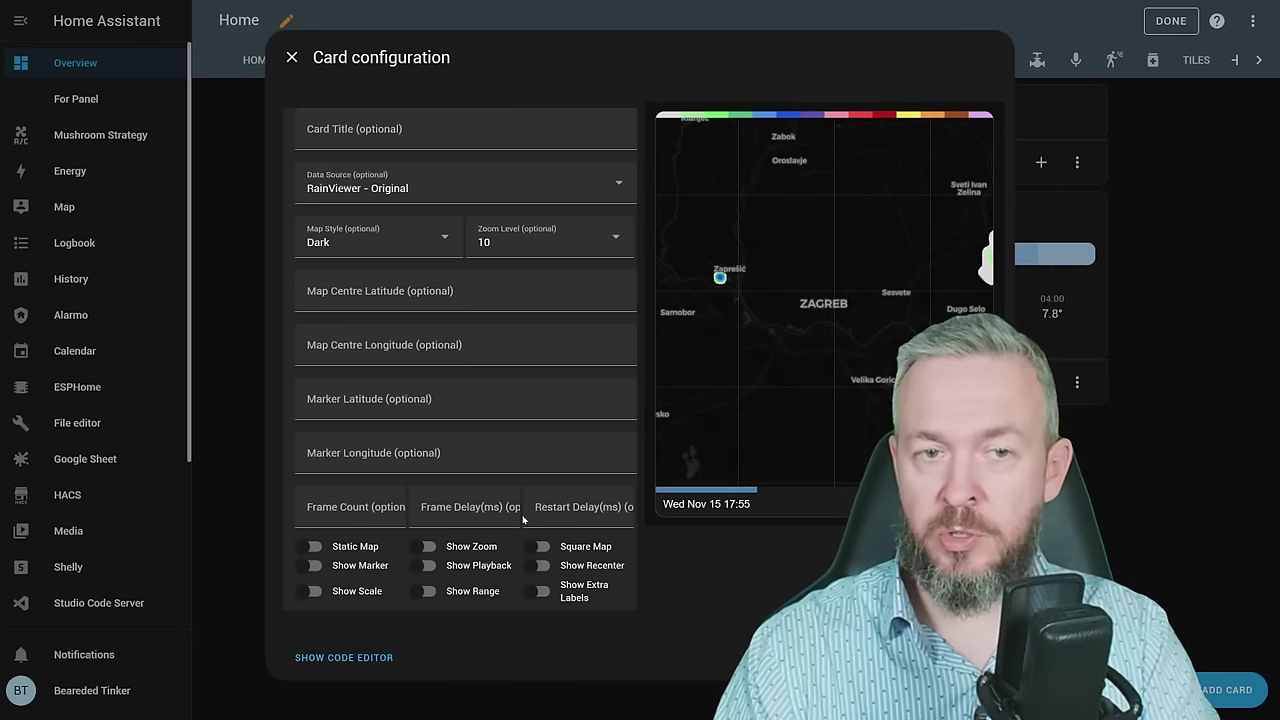
pyautogui.click(531, 242)
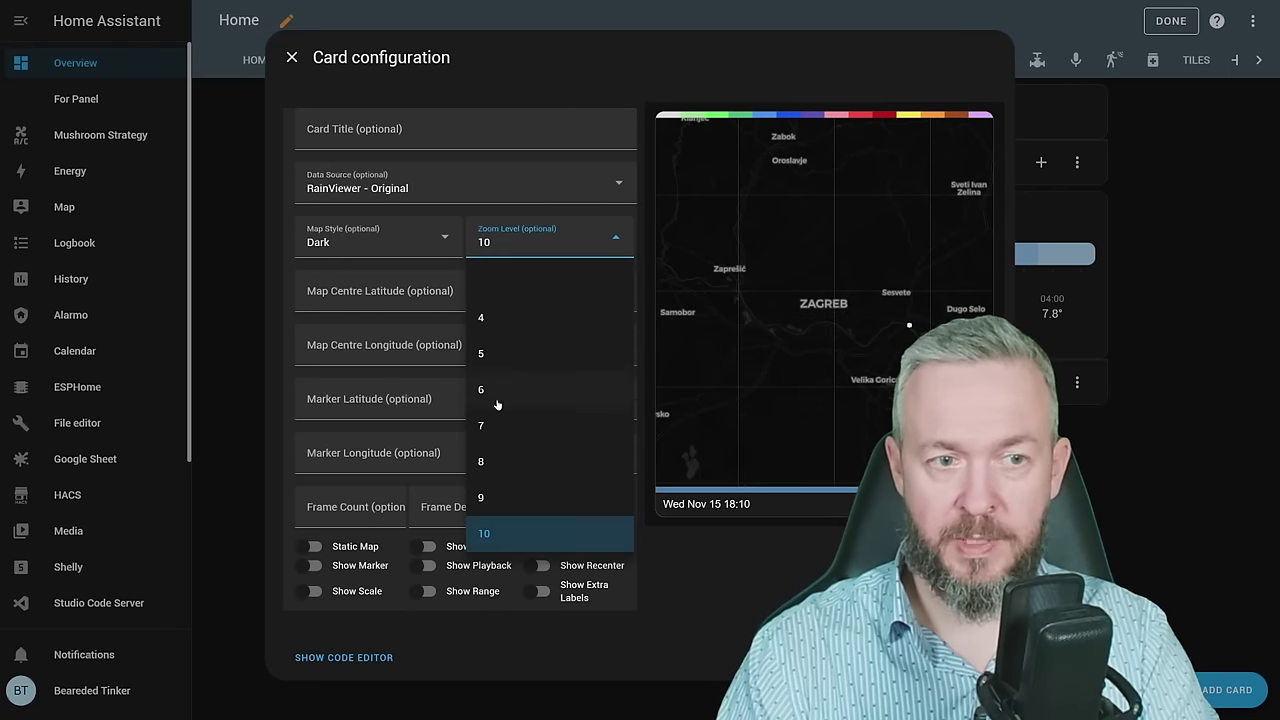
pyautogui.click(500, 463)
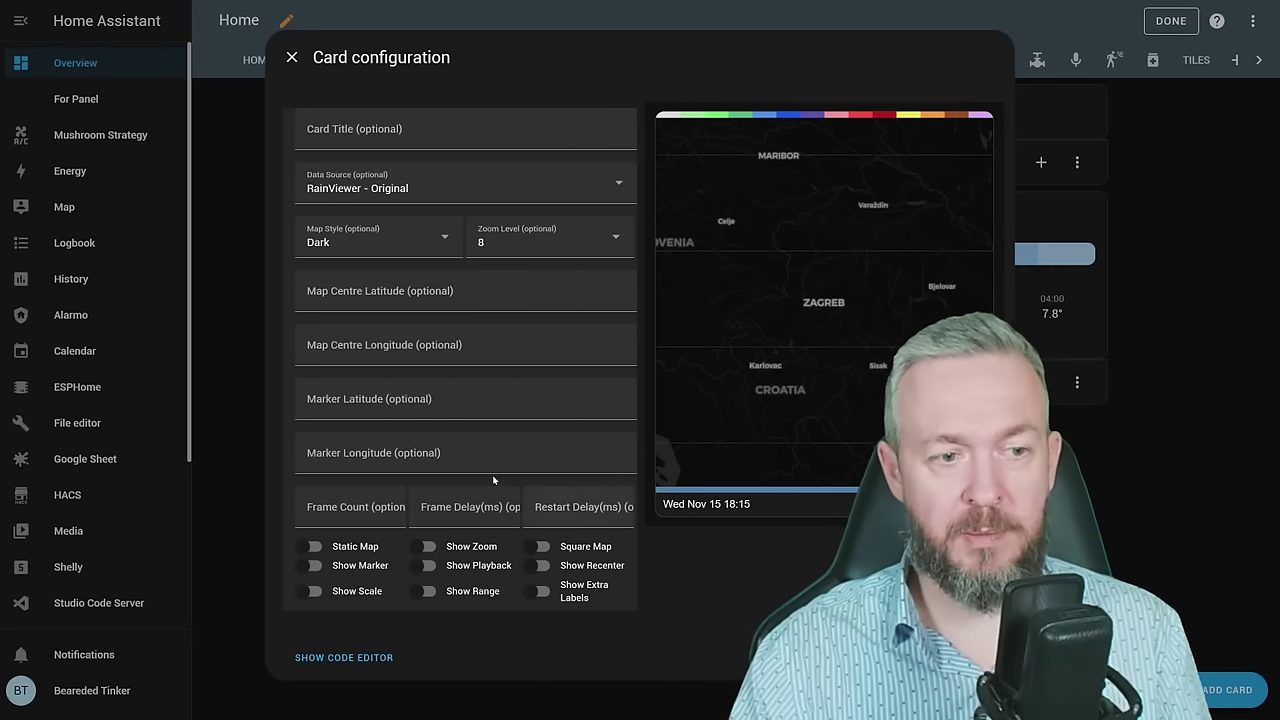
pyautogui.click(345, 507)
pyautogui.write('5')
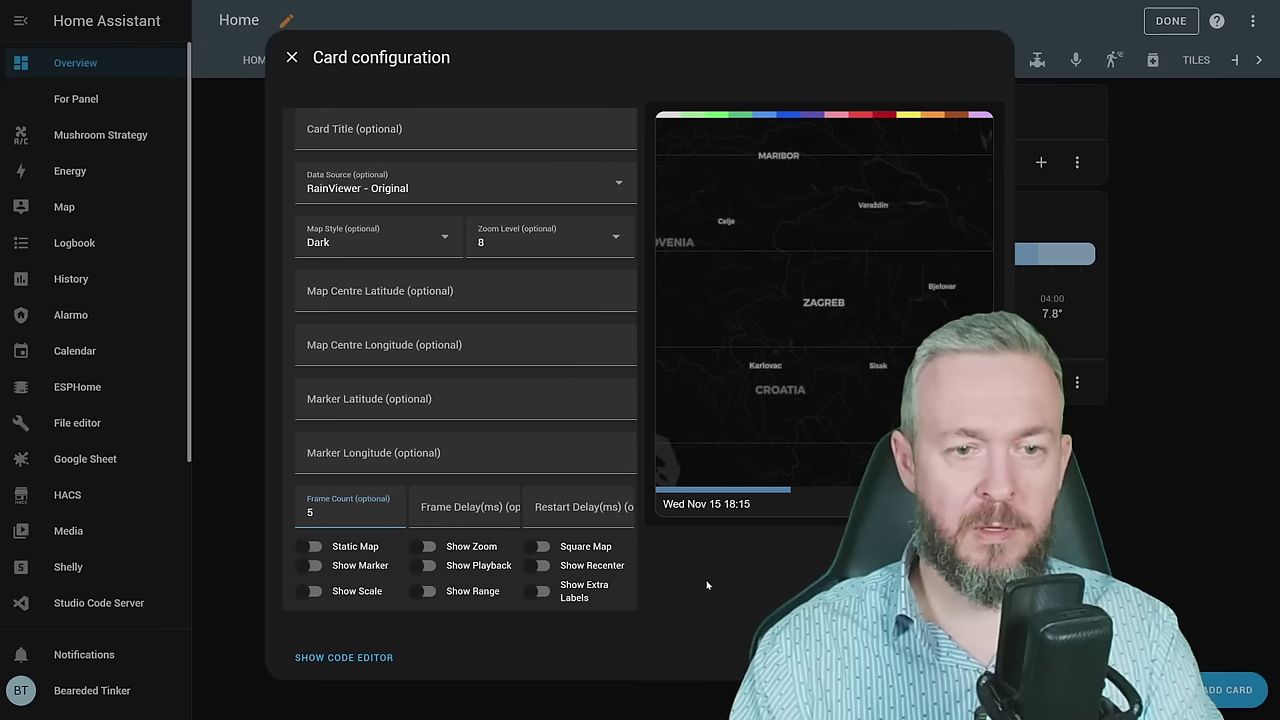
pyautogui.click(668, 591)
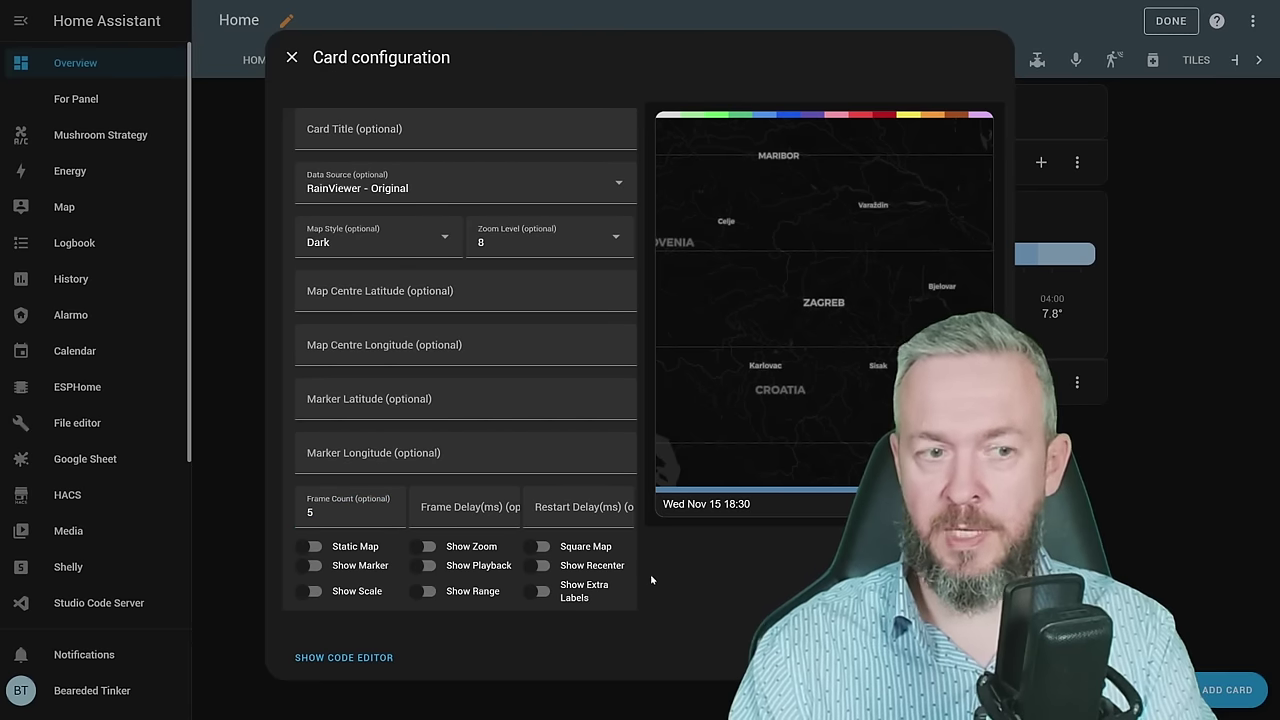
pyautogui.click(344, 507)
pyautogui.press('BackSpace')
pyautogui.write('20')
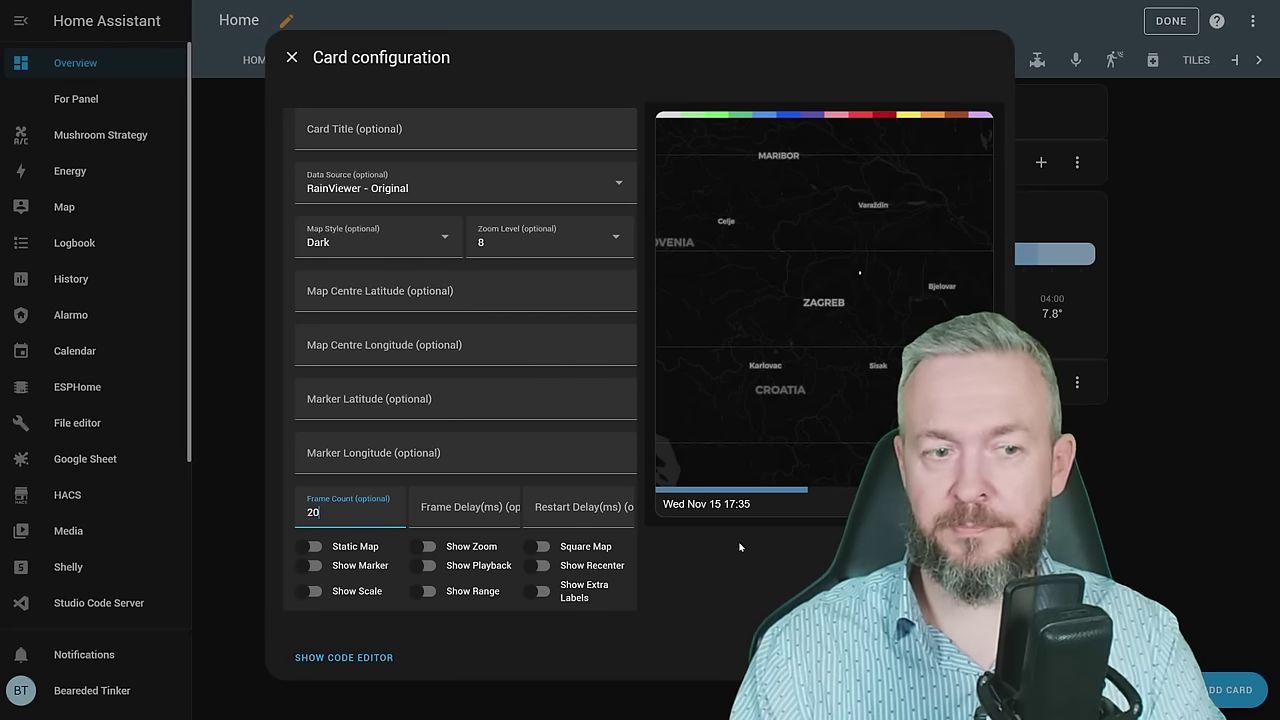
pyautogui.press('BackSpace')
pyautogui.press('BackSpace')
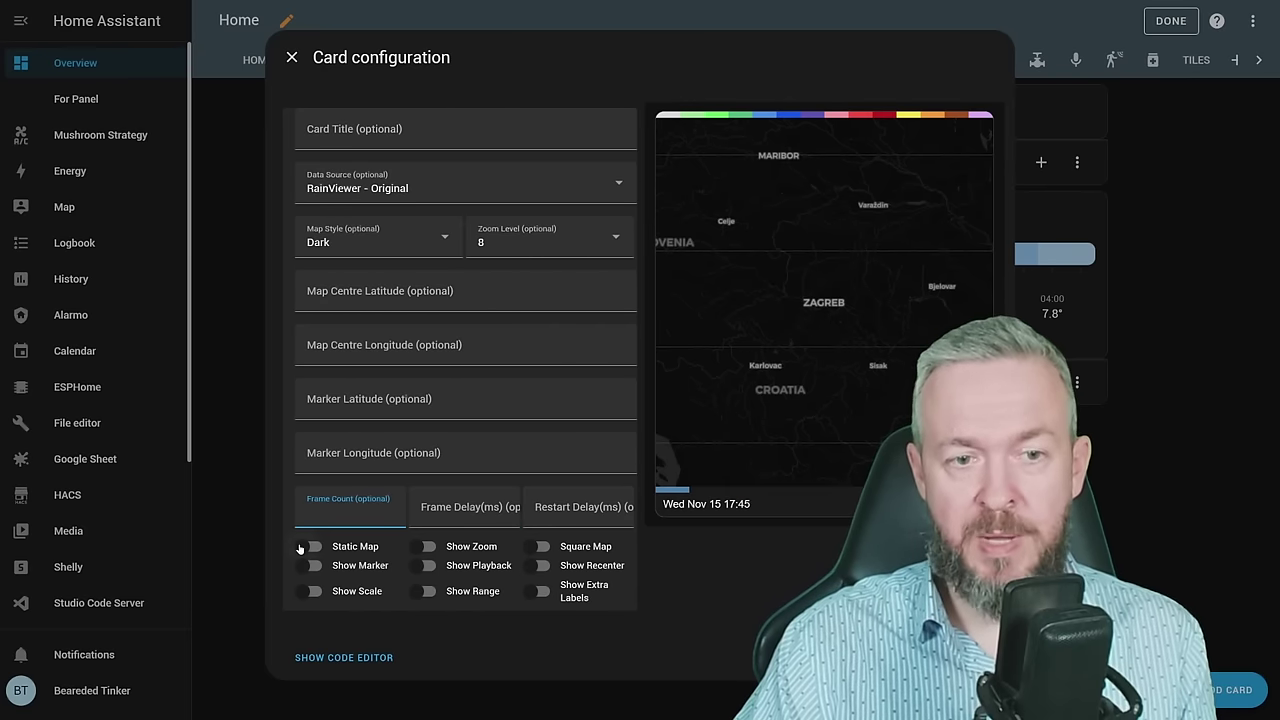
# Pan the radar preview, test the static map and location marker options, and enable Show Scale.
pyautogui.moveTo(790, 257); pyautogui.dragTo(757, 189)
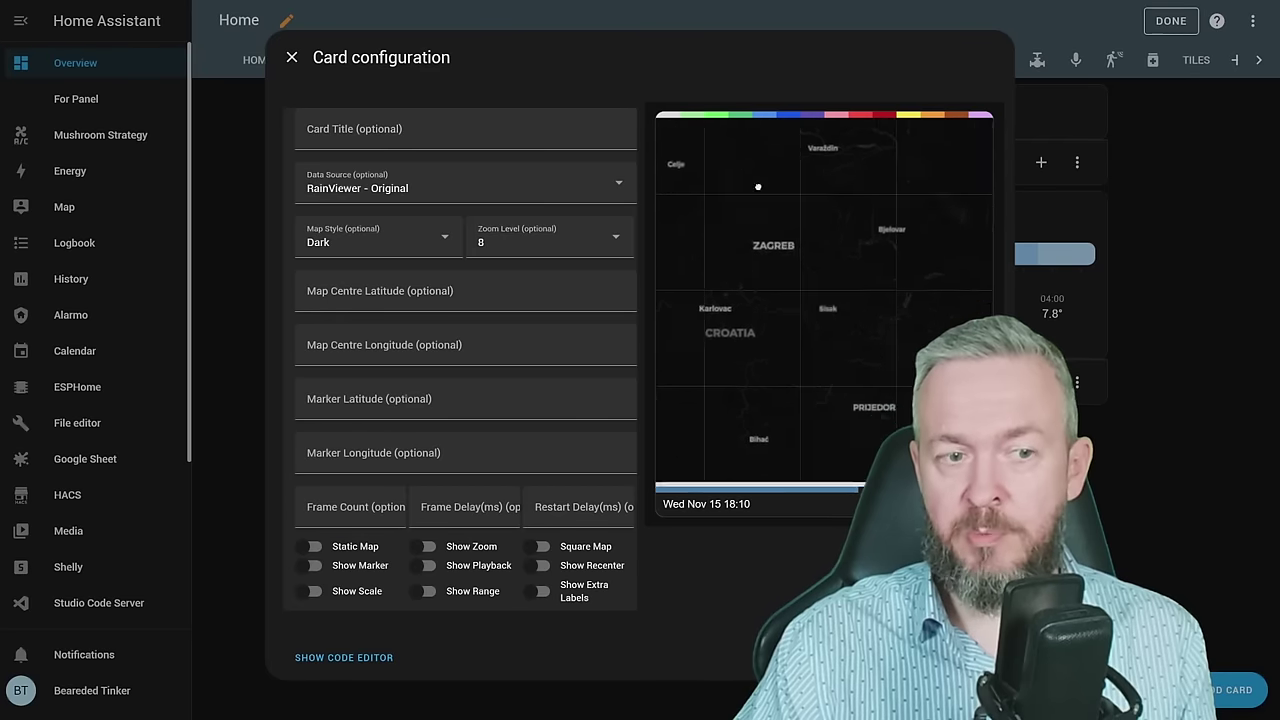
pyautogui.click(316, 548)
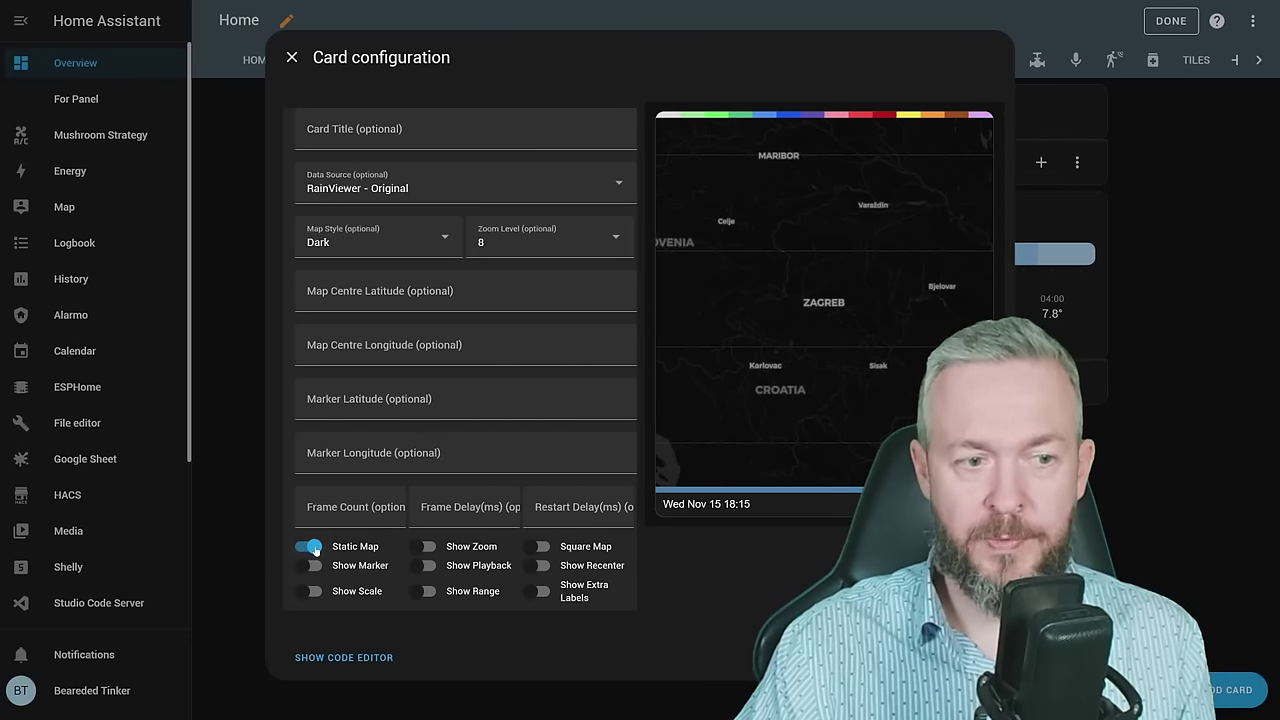
pyautogui.click(316, 548)
pyautogui.click(314, 566)
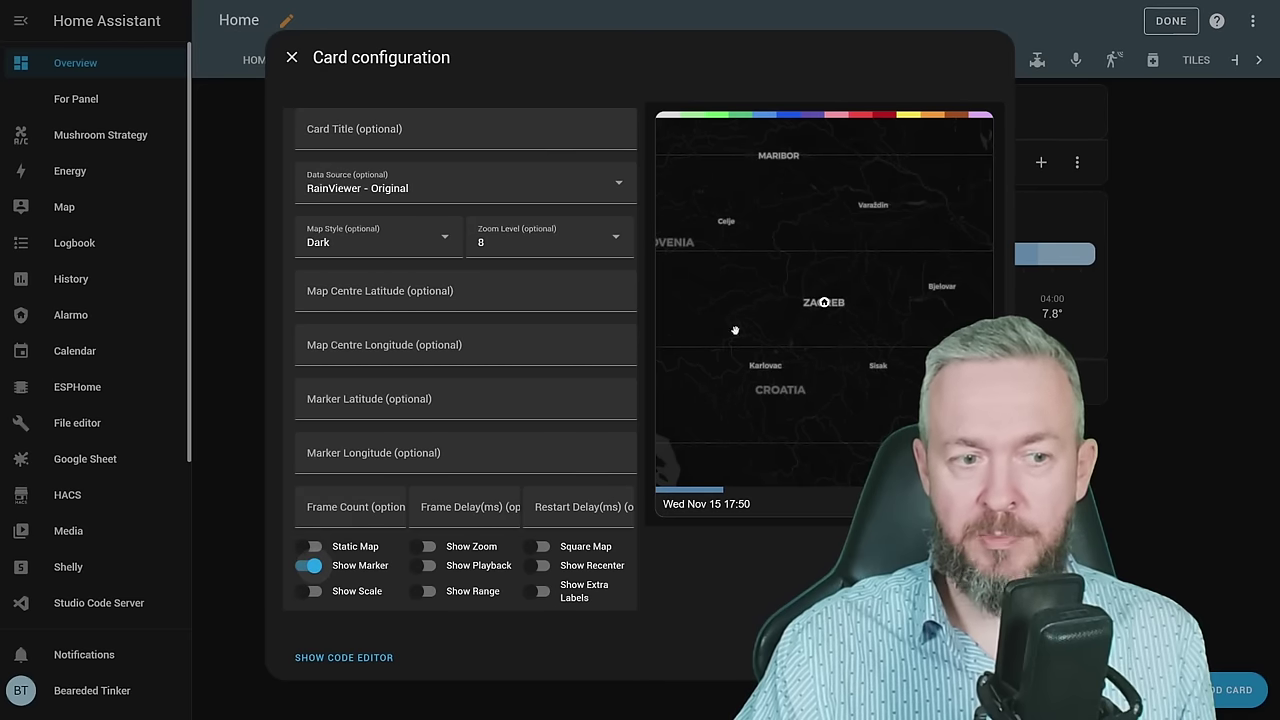
pyautogui.click(314, 566)
pyautogui.click(314, 591)
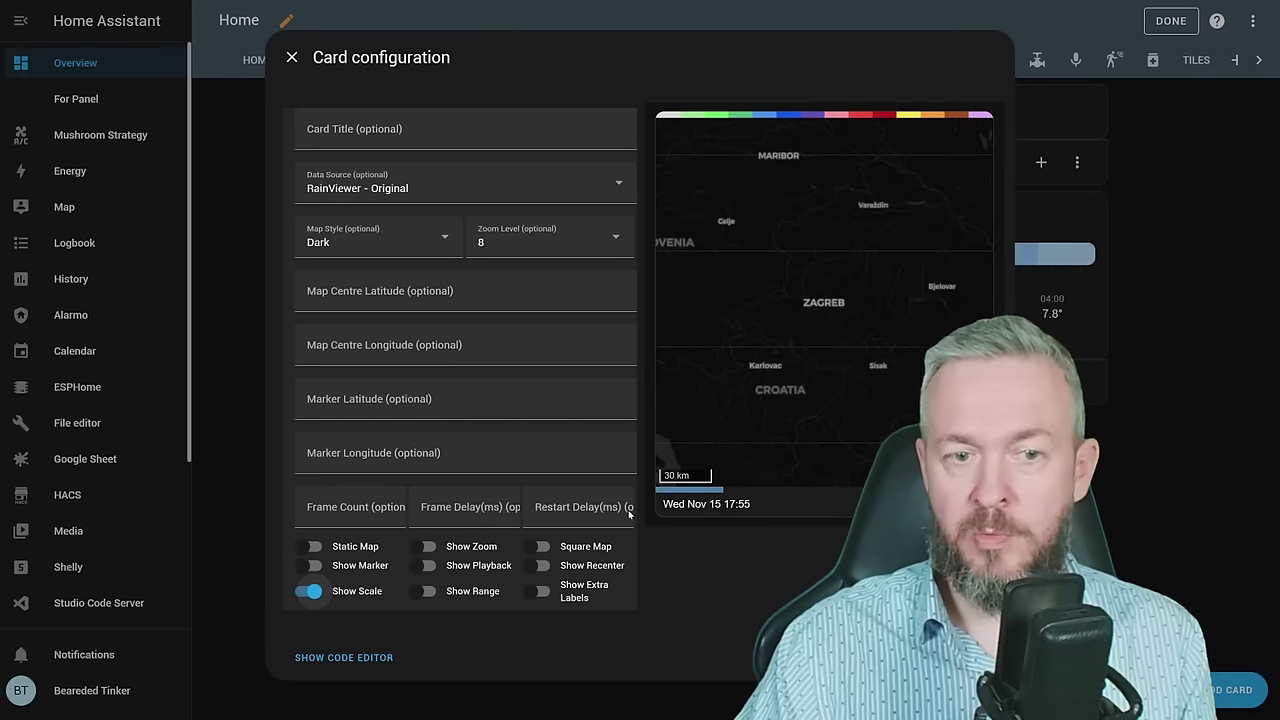
# Enable Show Zoom, Show Playback and Show Range, test square layout and extra labels, enable recentering.
pyautogui.click(429, 548)
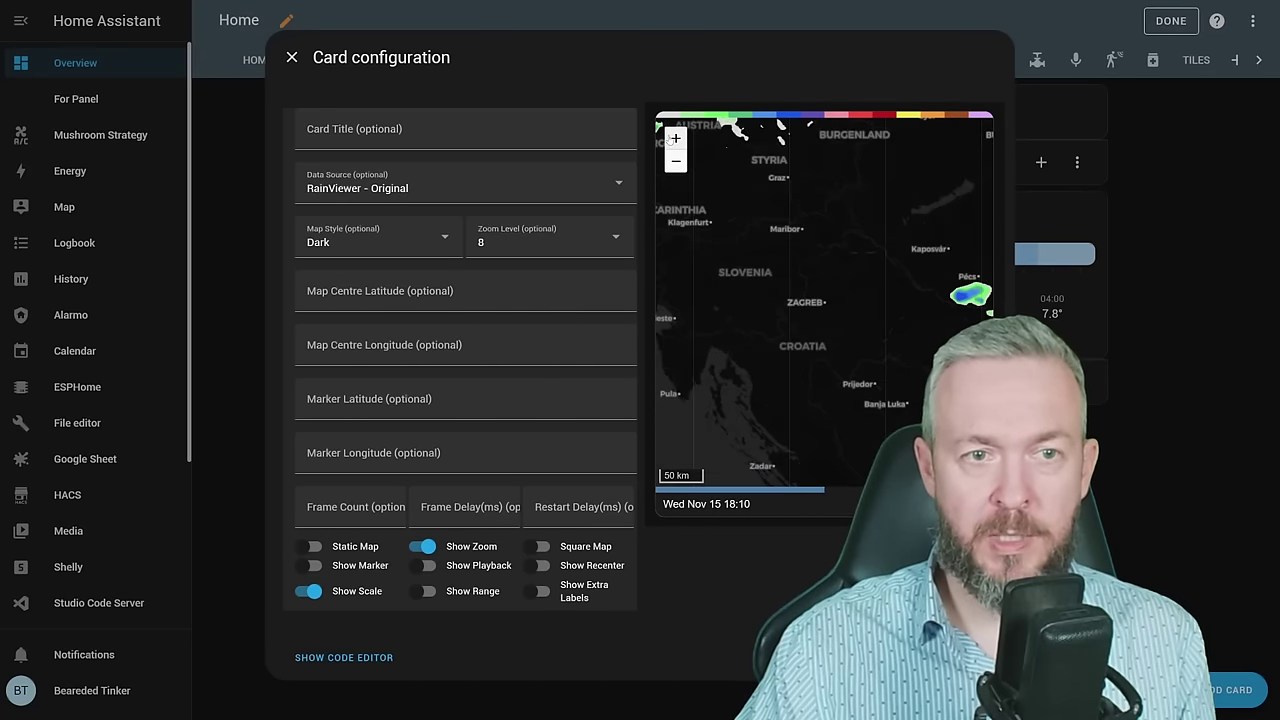
pyautogui.click(429, 566)
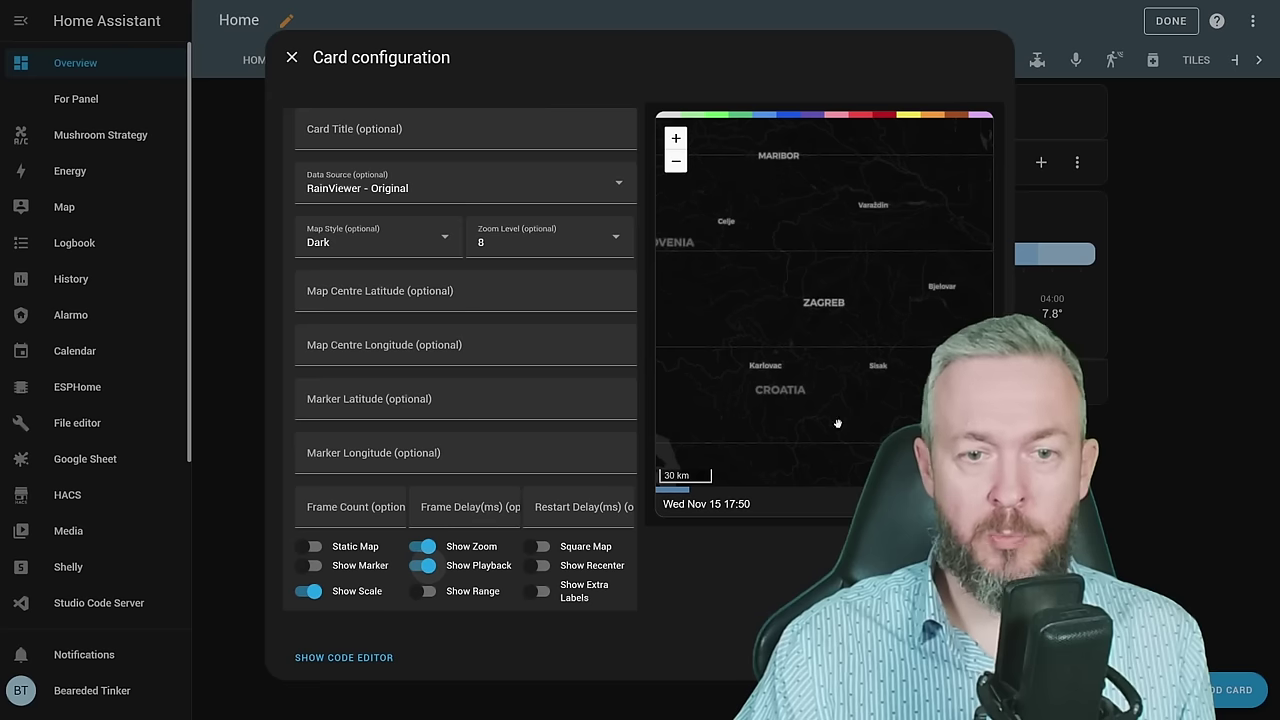
pyautogui.click(425, 591)
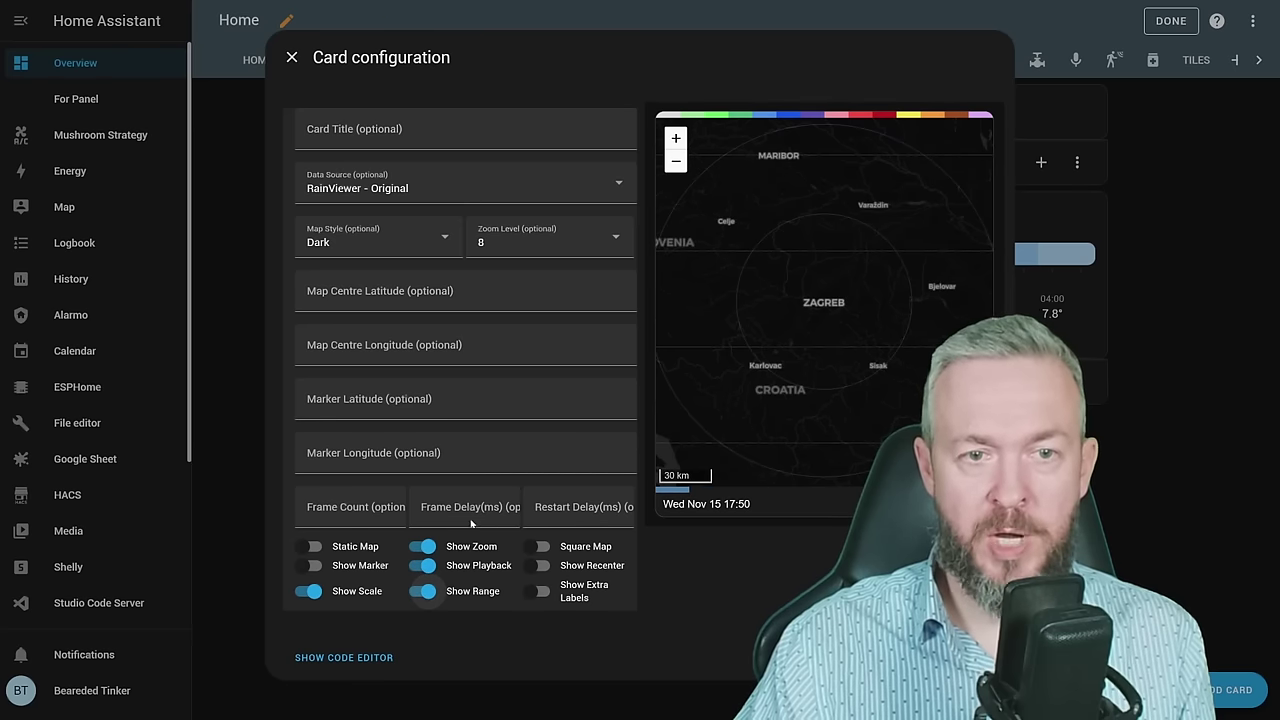
pyautogui.click(540, 547)
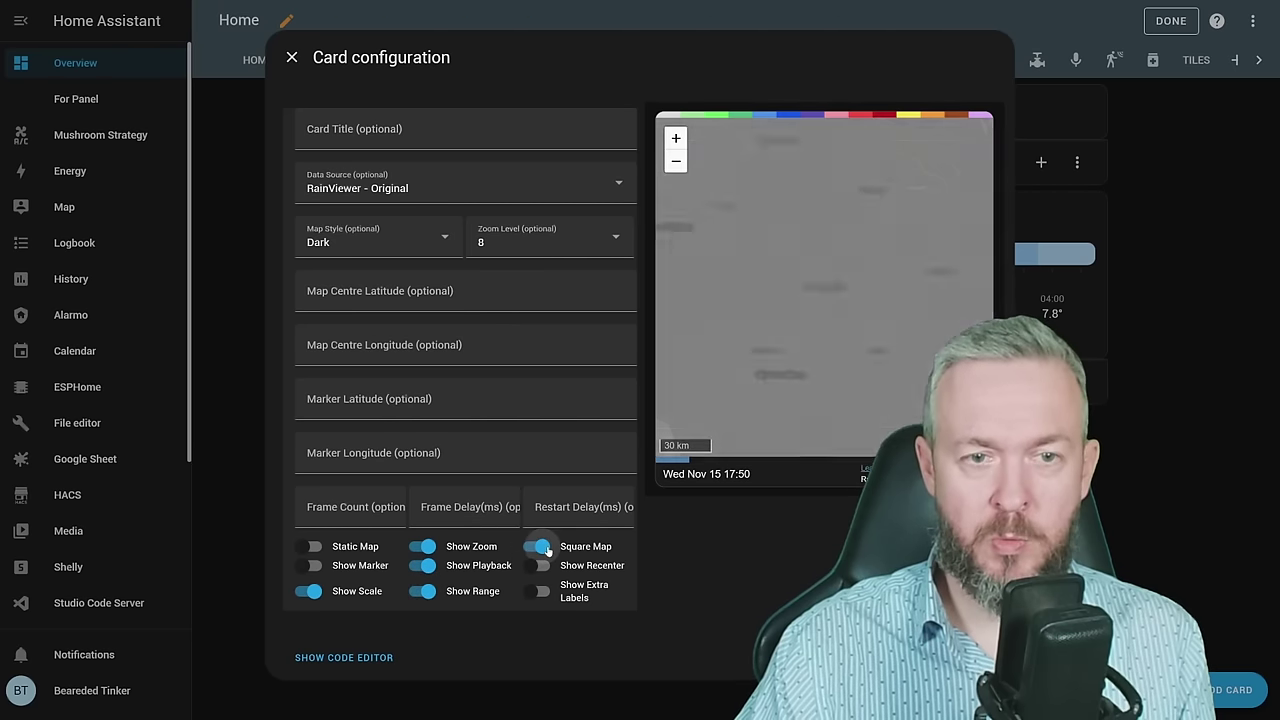
pyautogui.click(540, 547)
pyautogui.click(541, 589)
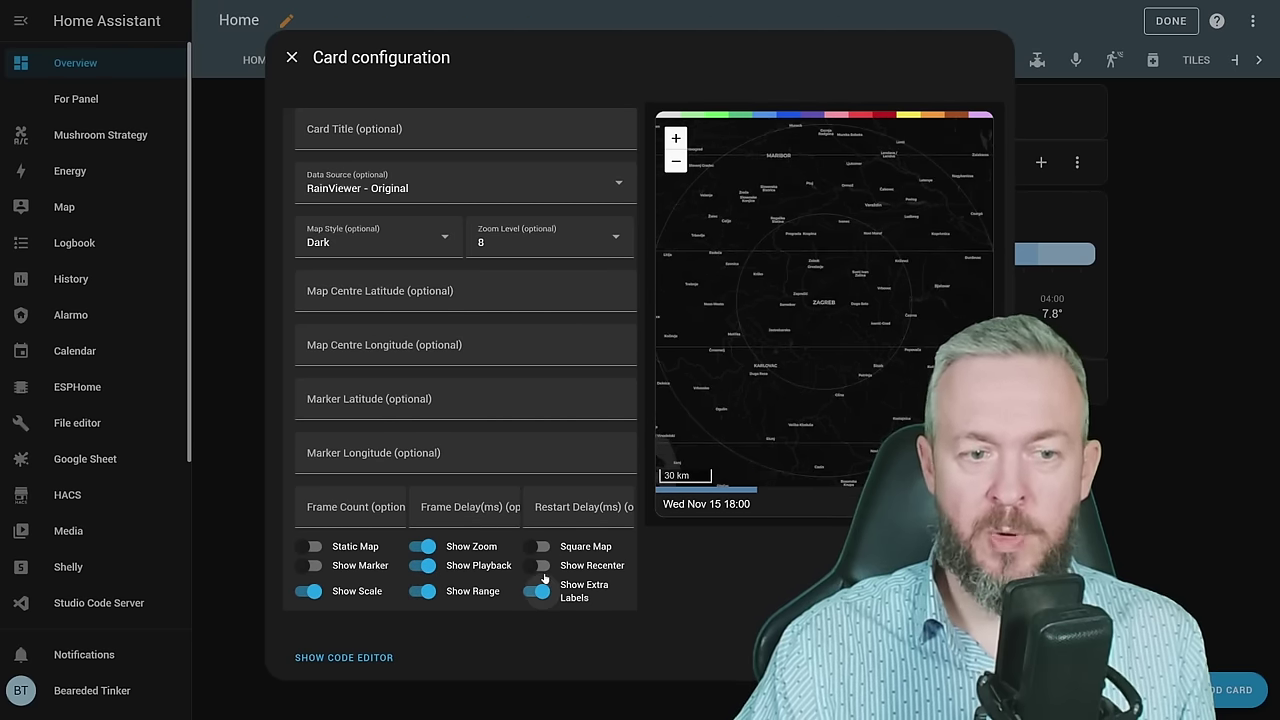
pyautogui.click(541, 589)
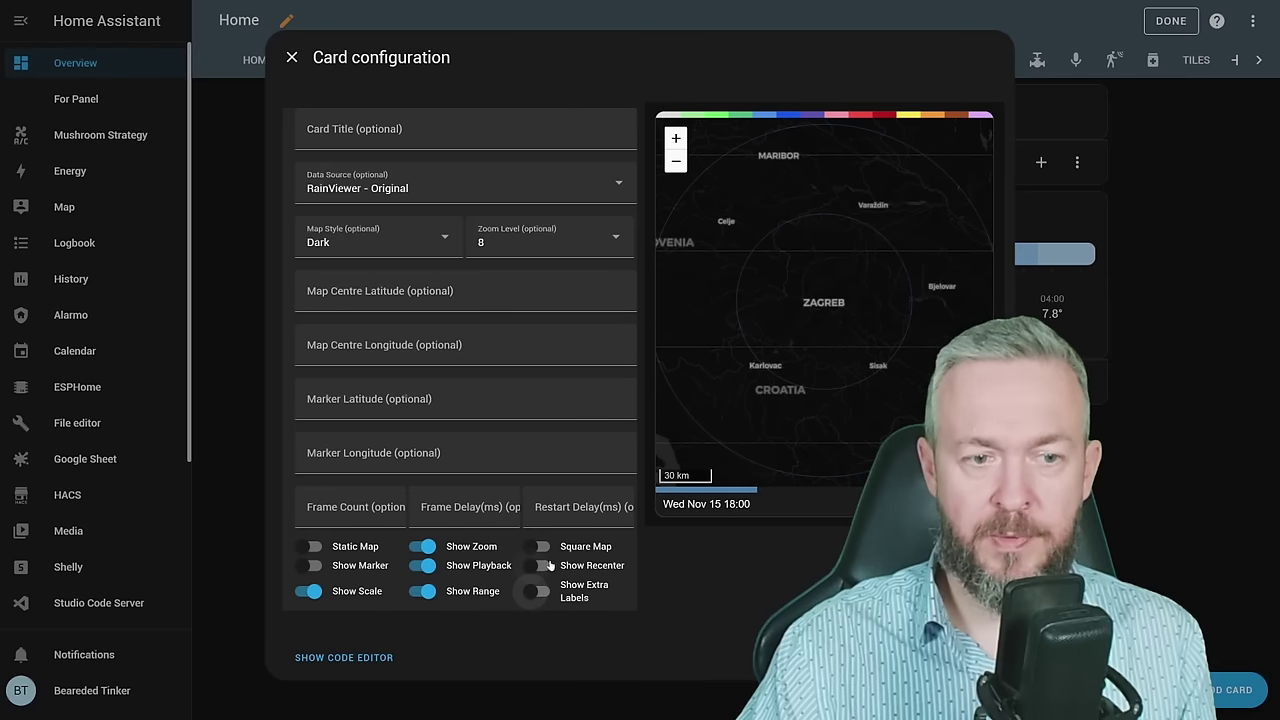
pyautogui.click(545, 566)
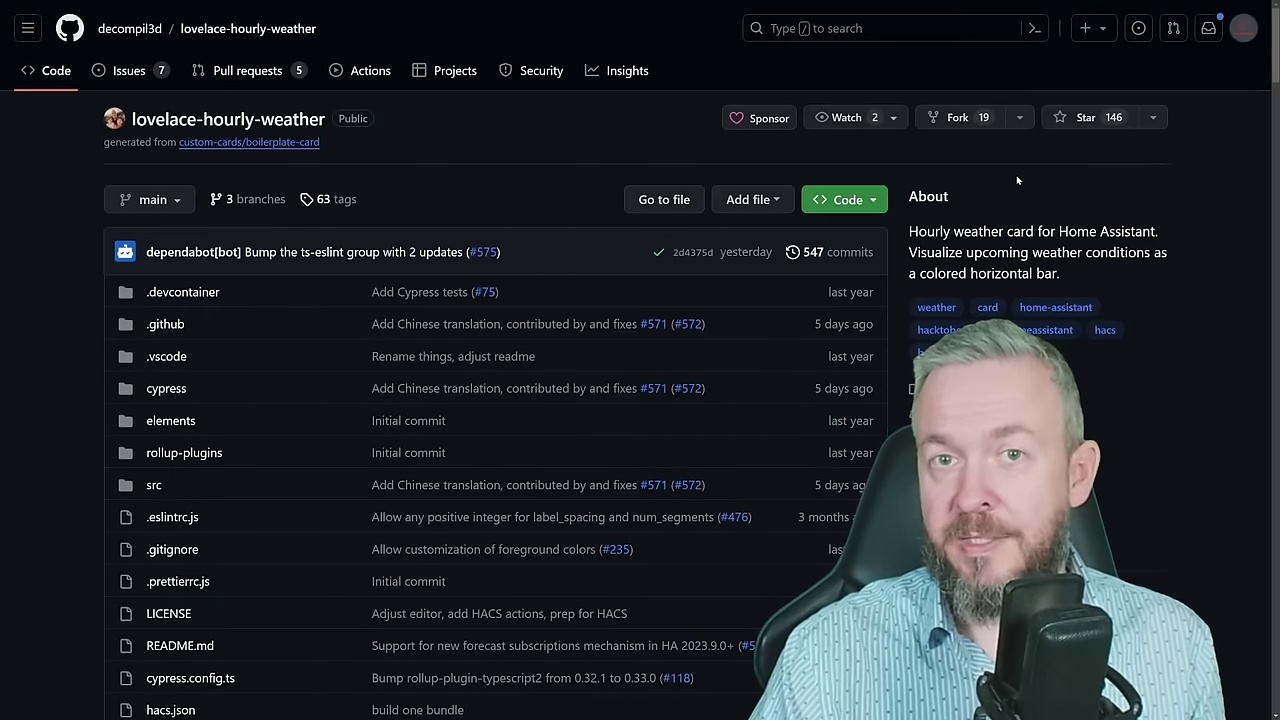
# Give the lovelace-hourly-weather GitHub repository a star.
pyautogui.click(1082, 117)
pyautogui.moveTo(148, 28)
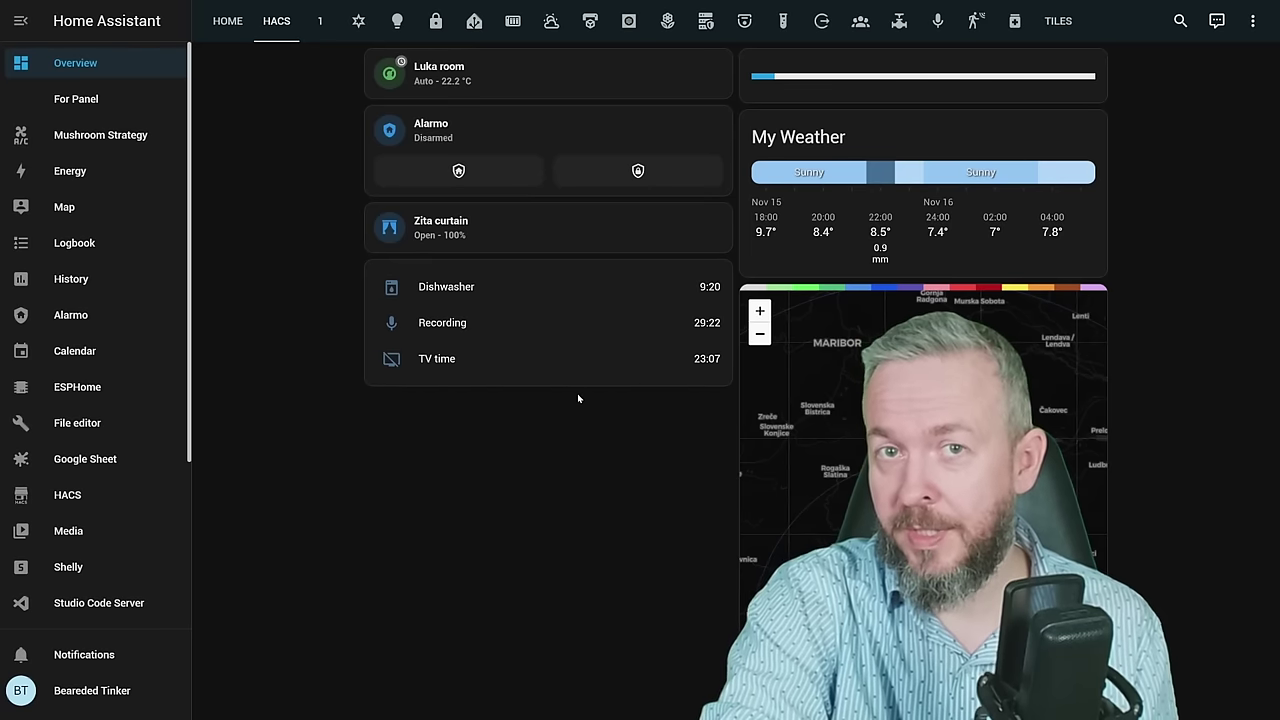
# In HACS Frontend, search downloadable repositories for 'log' and open the Logbook Card.
pyautogui.click(74, 492)
pyautogui.click(545, 145)
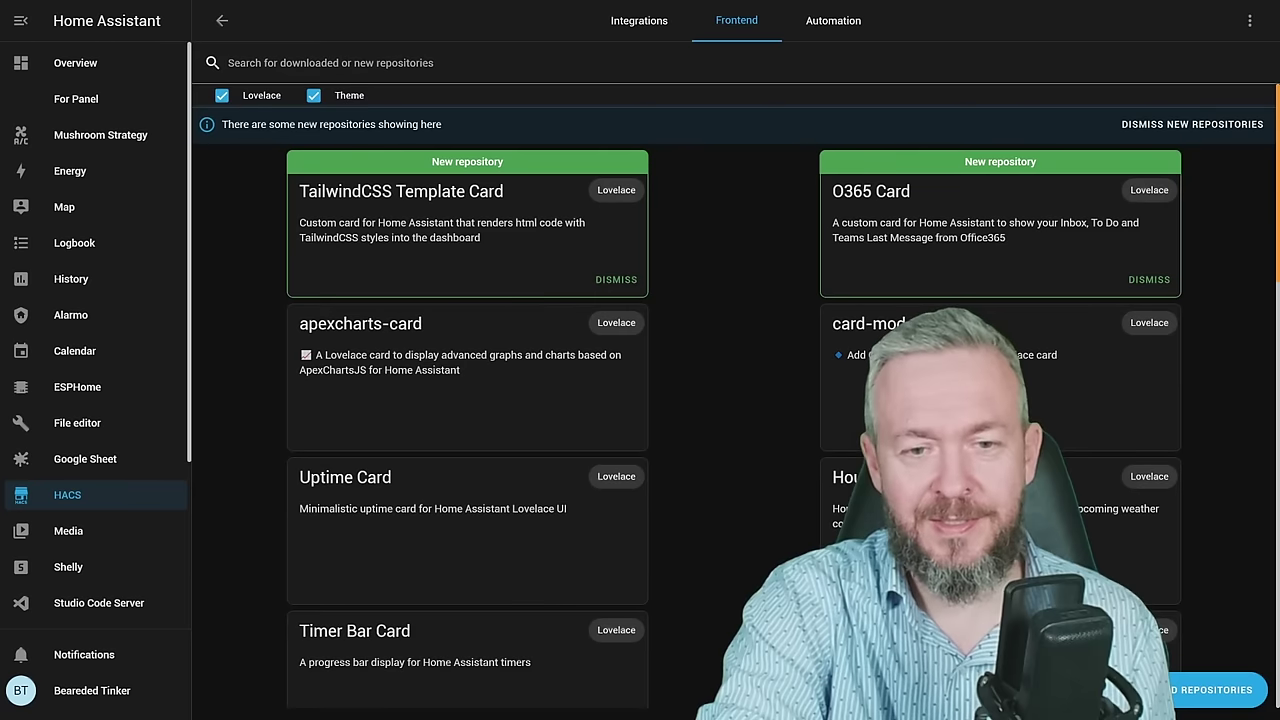
pyautogui.click(1215, 690)
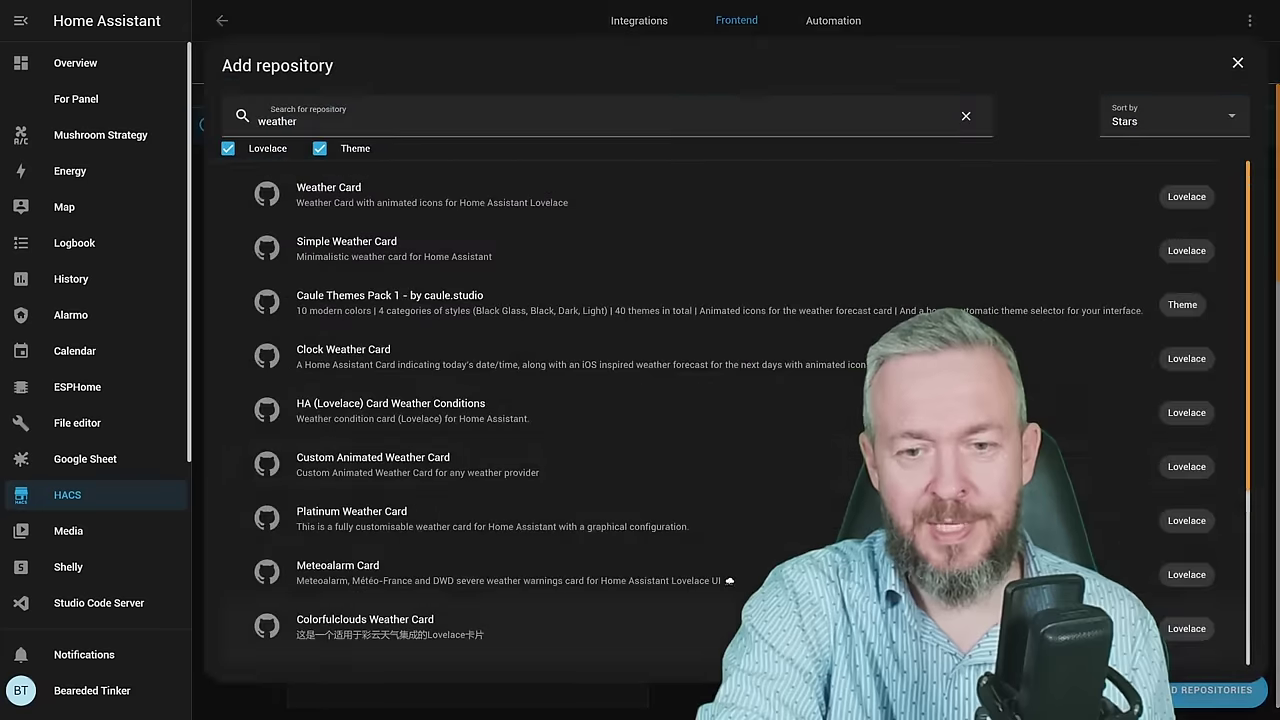
pyautogui.doubleClick(527, 127)
pyautogui.write('log')
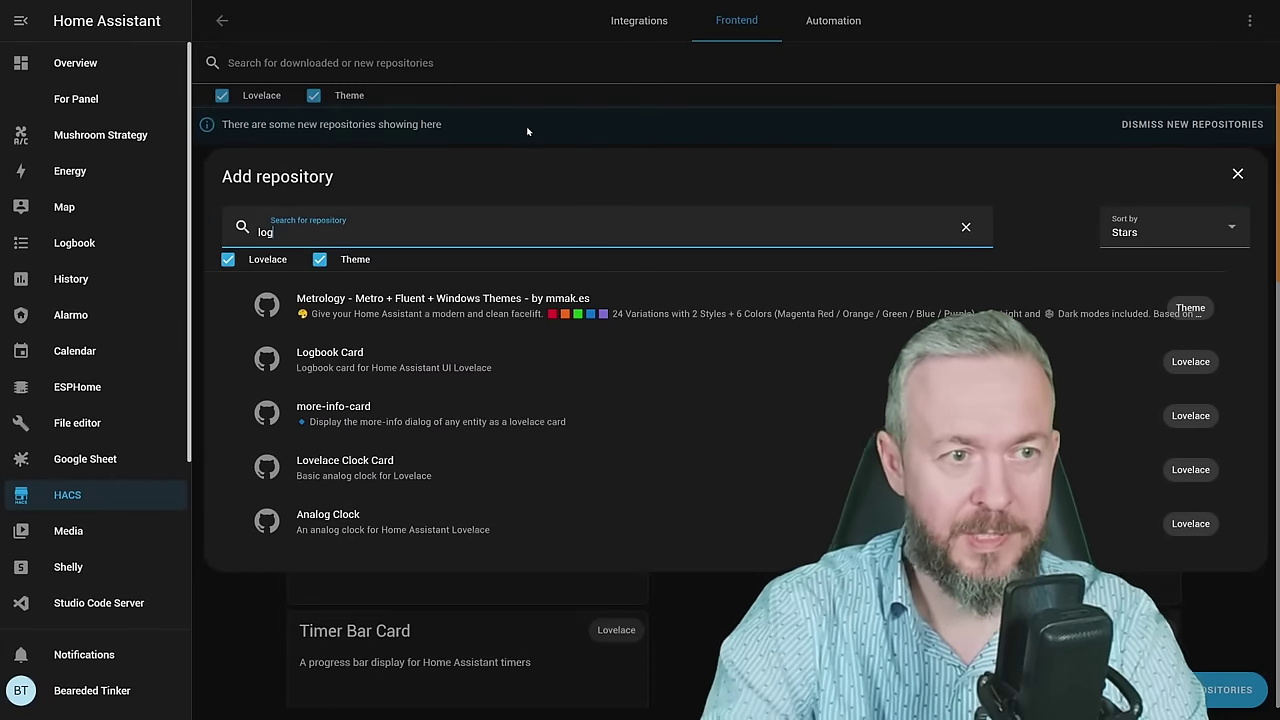
pyautogui.click(358, 368)
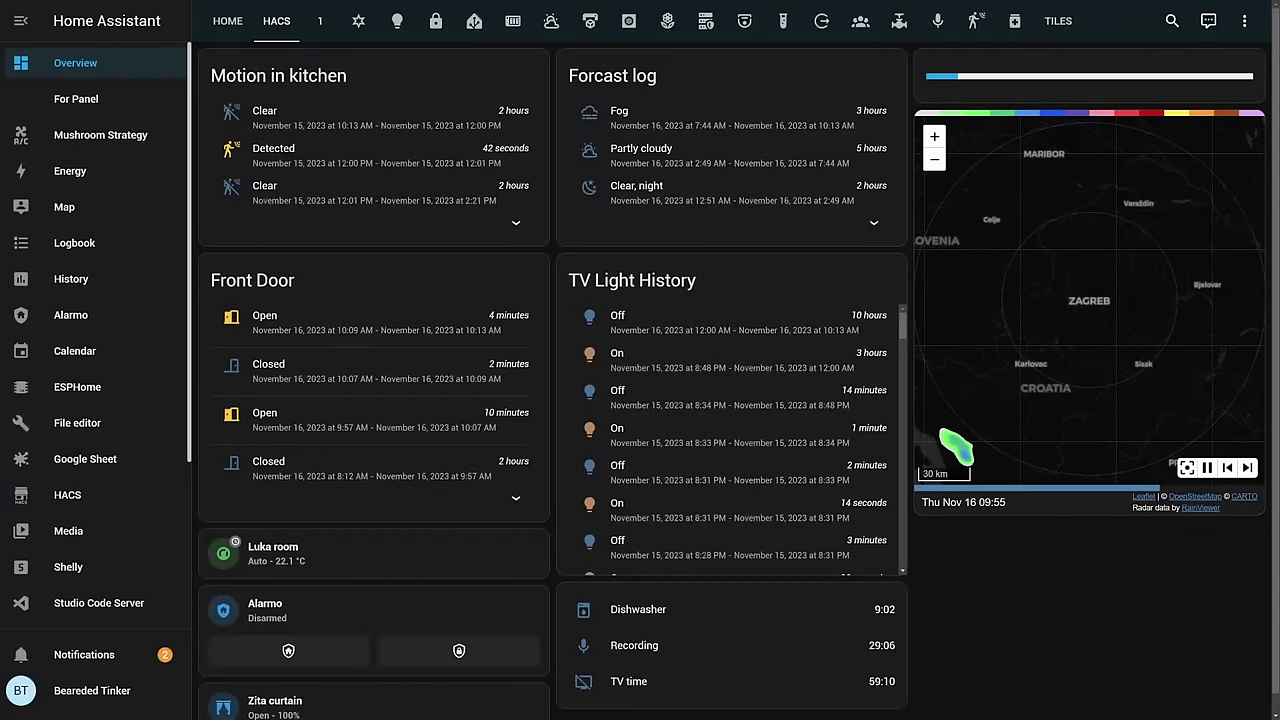
# Expand and collapse the Motion in kitchen and Front Door cards, then expand the Forcast log card.
pyautogui.click(516, 222)
pyautogui.click(512, 225)
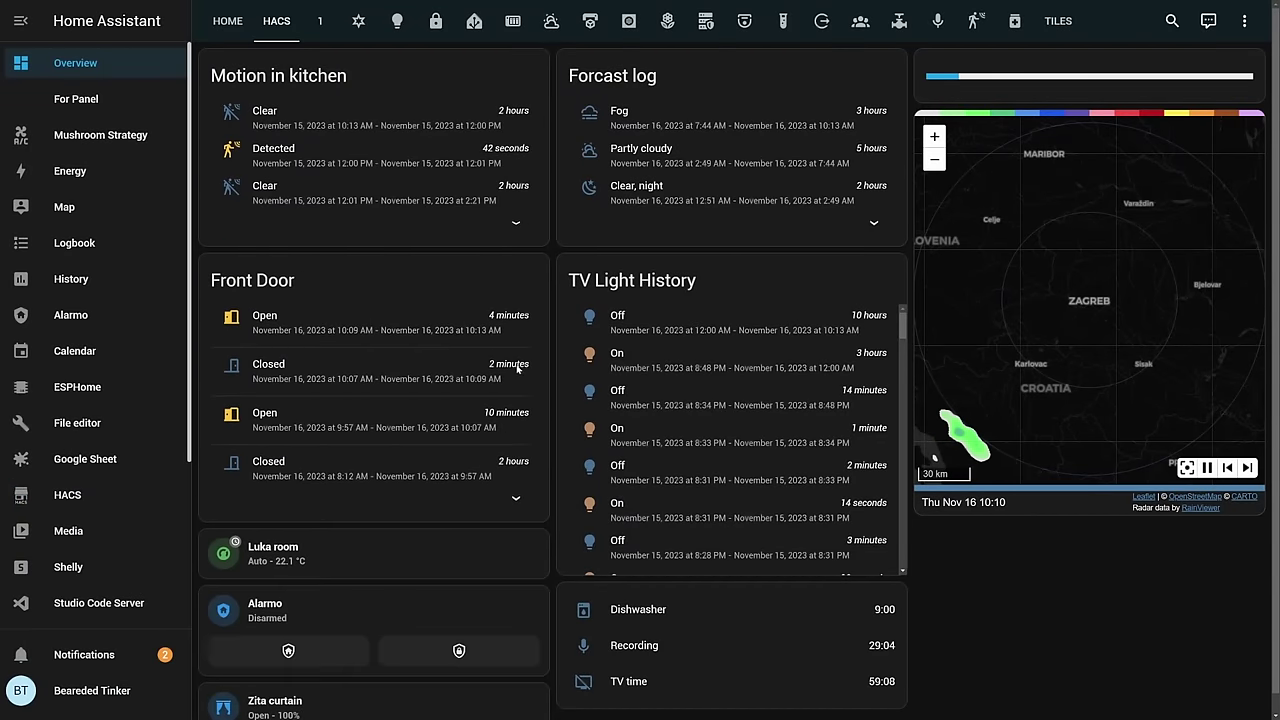
pyautogui.click(510, 504)
pyautogui.click(510, 507)
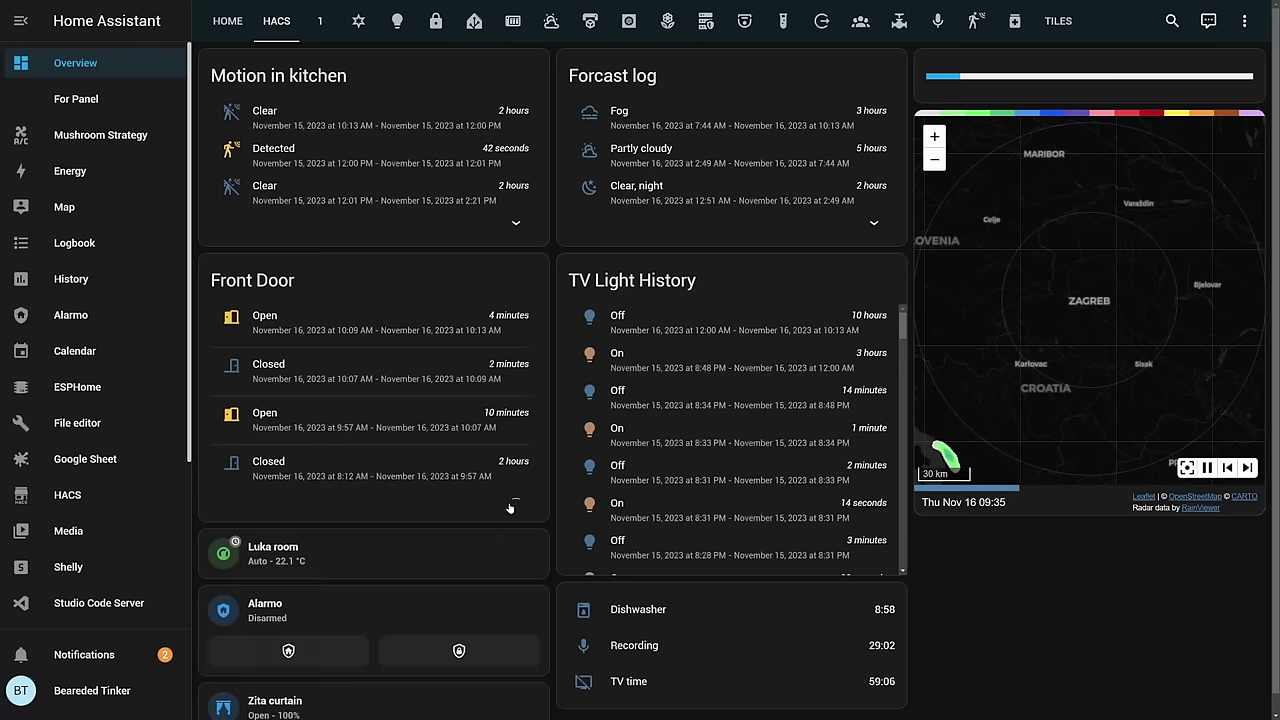
pyautogui.moveTo(898, 325); pyautogui.dragTo(893, 233)
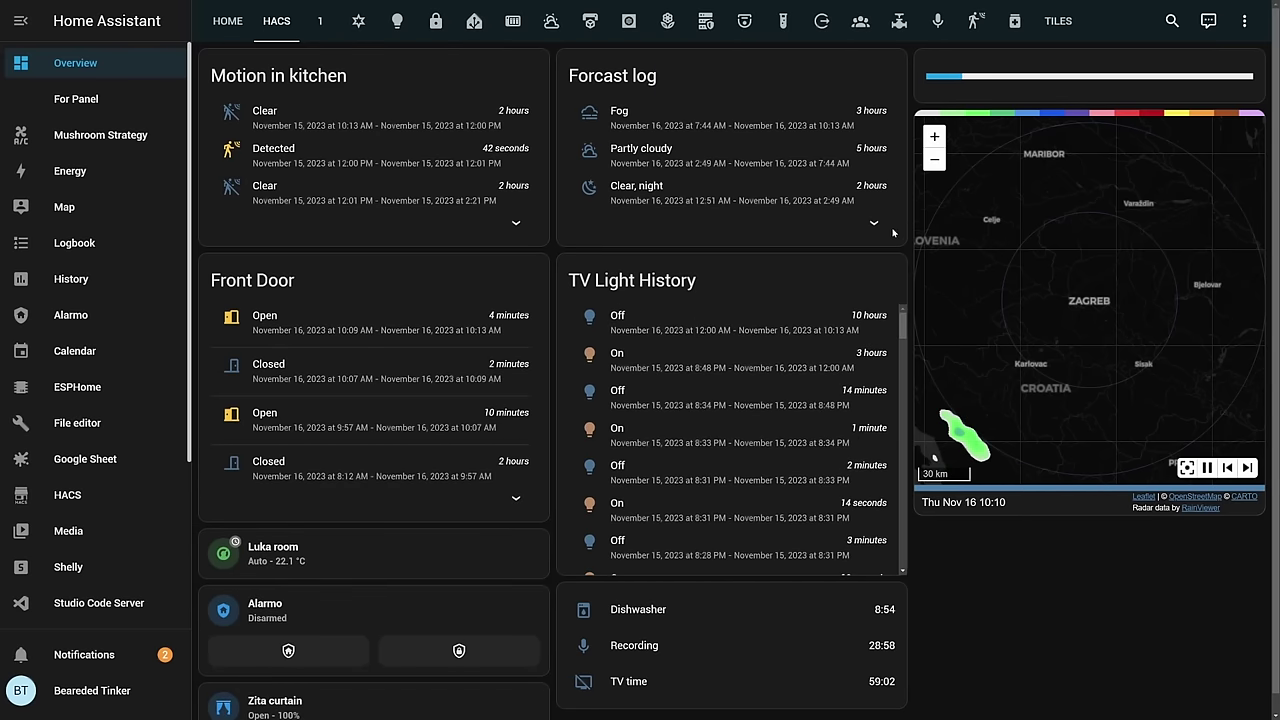
pyautogui.click(876, 222)
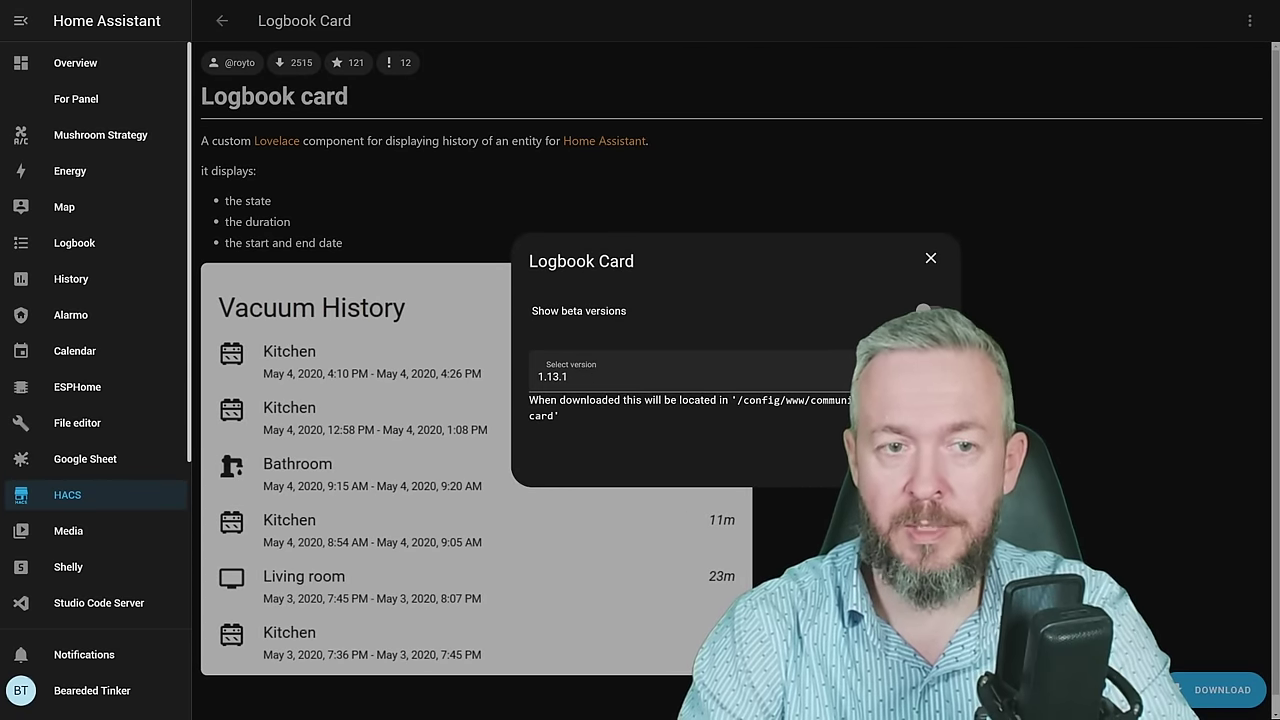
# Download Logbook Card version 1.13.1 and reload Home Assistant to load it.
pyautogui.click(1222, 690)
pyautogui.click(975, 403)
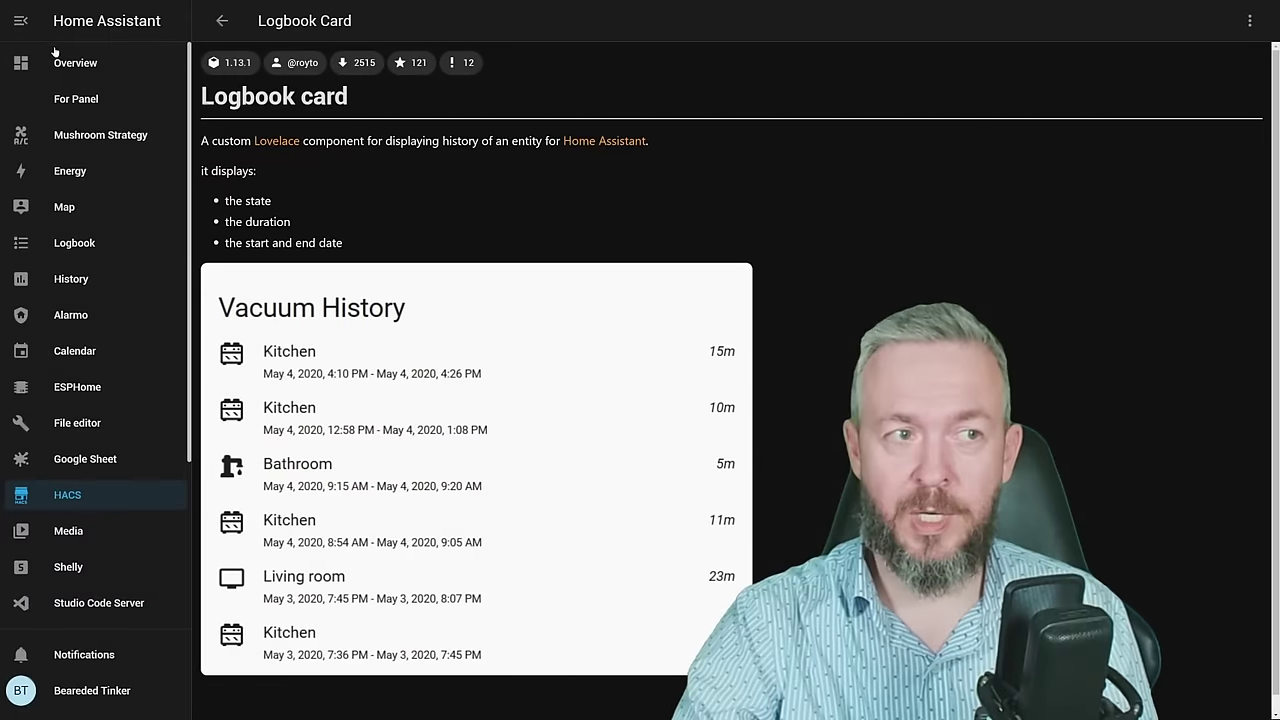
# Put the HACS dashboard view into edit mode and add a Custom: Logbook Card.
pyautogui.click(68, 63)
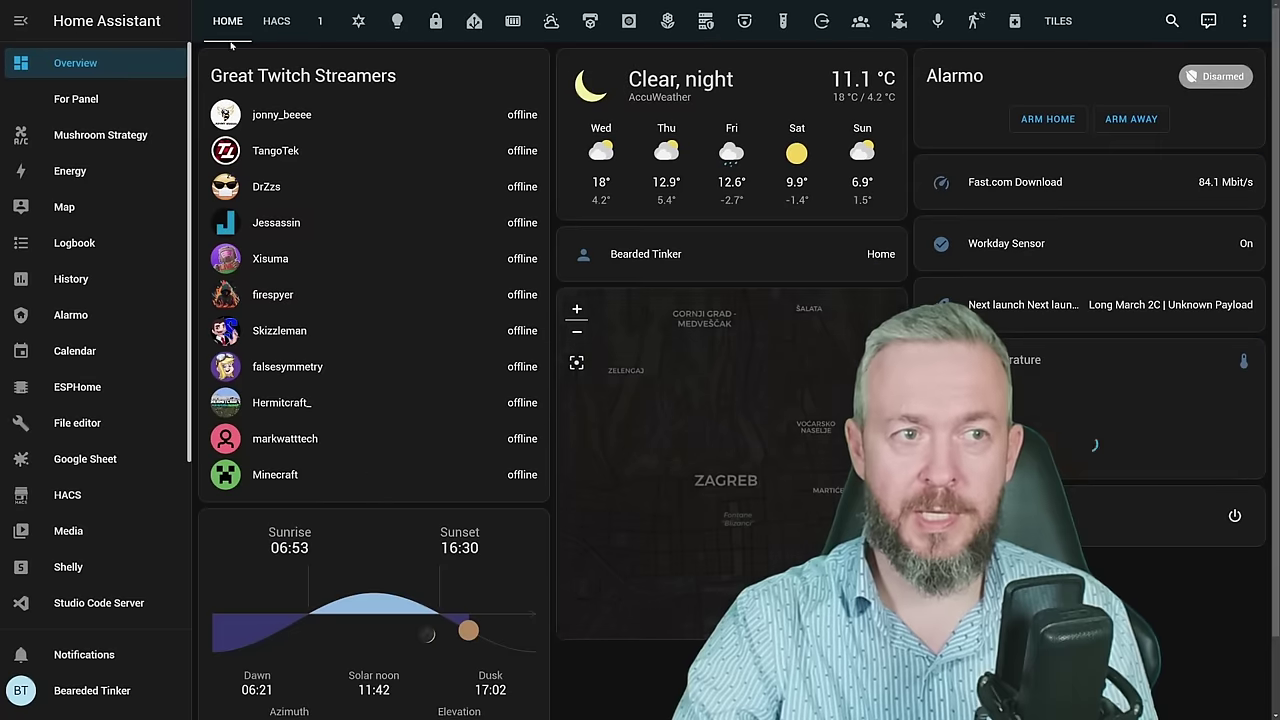
pyautogui.click(287, 21)
pyautogui.click(1252, 21)
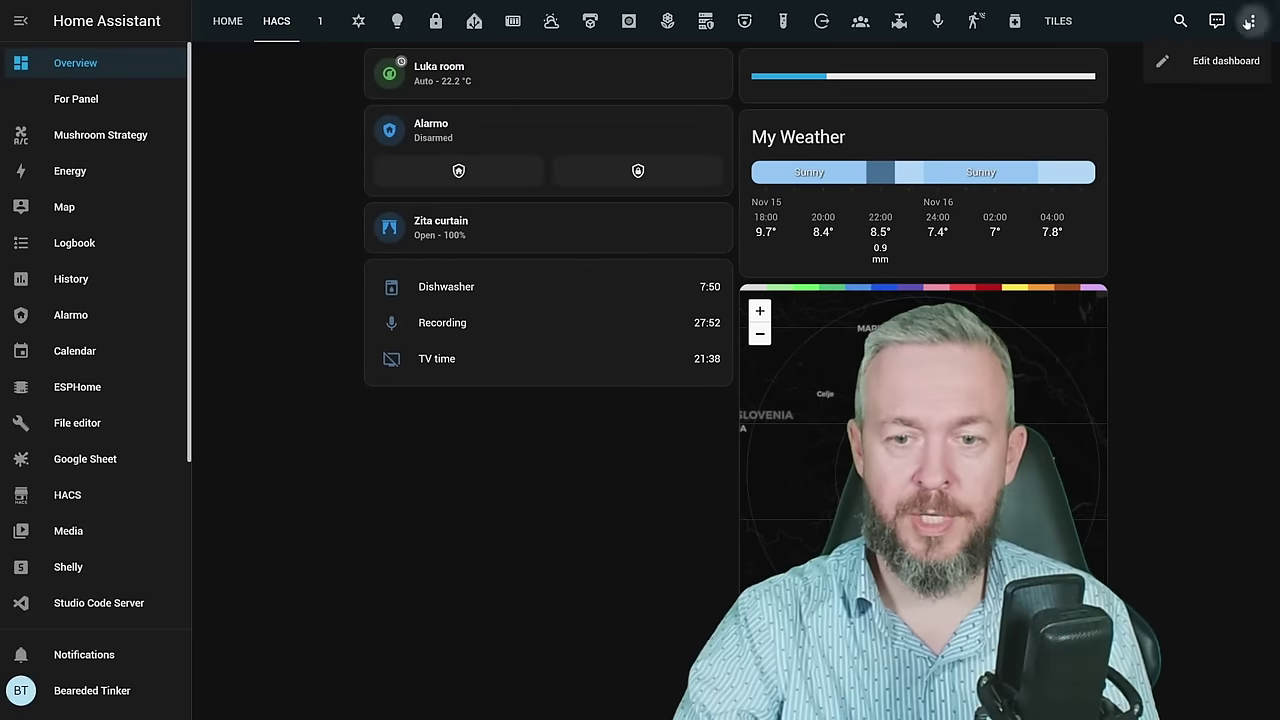
pyautogui.click(1201, 66)
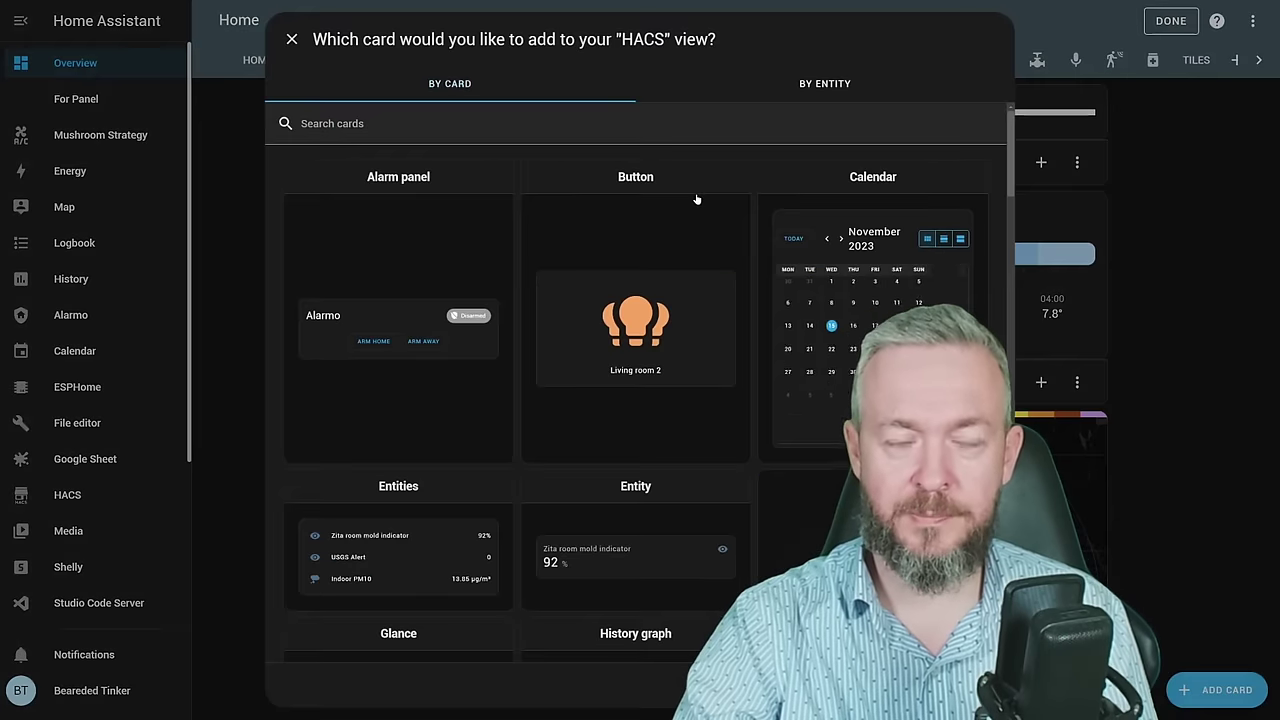
pyautogui.write('log')
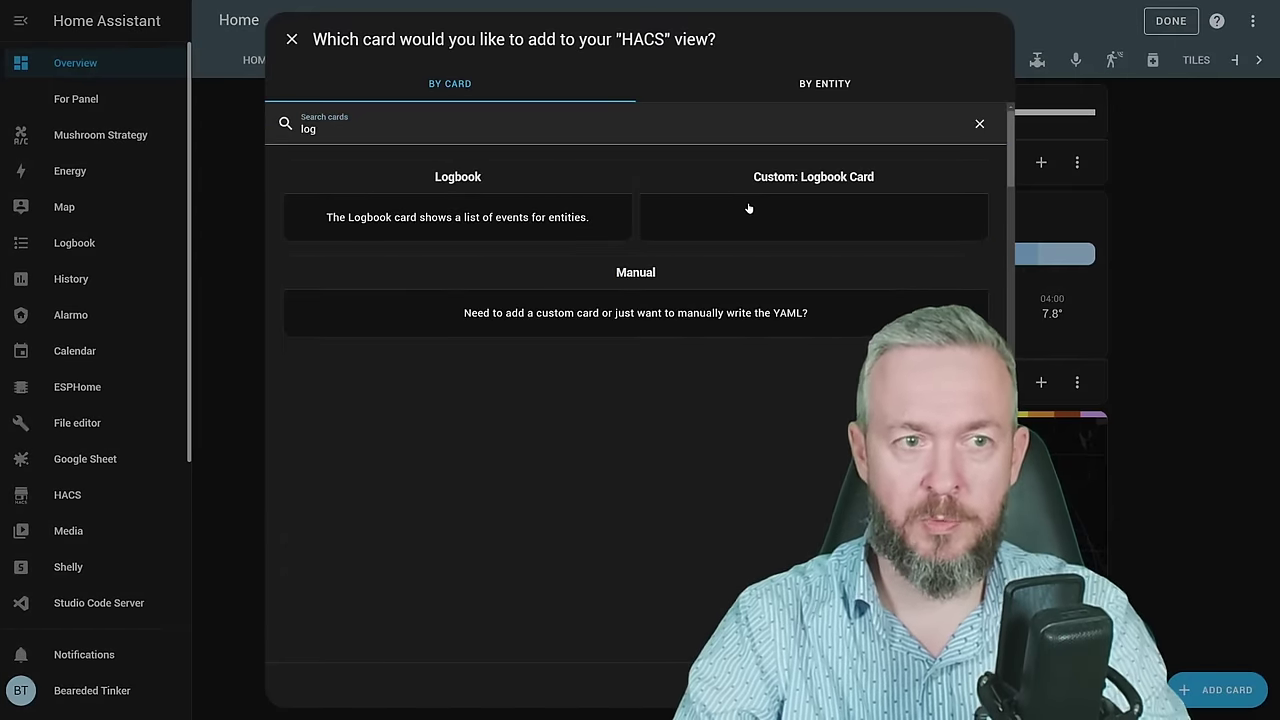
pyautogui.click(749, 209)
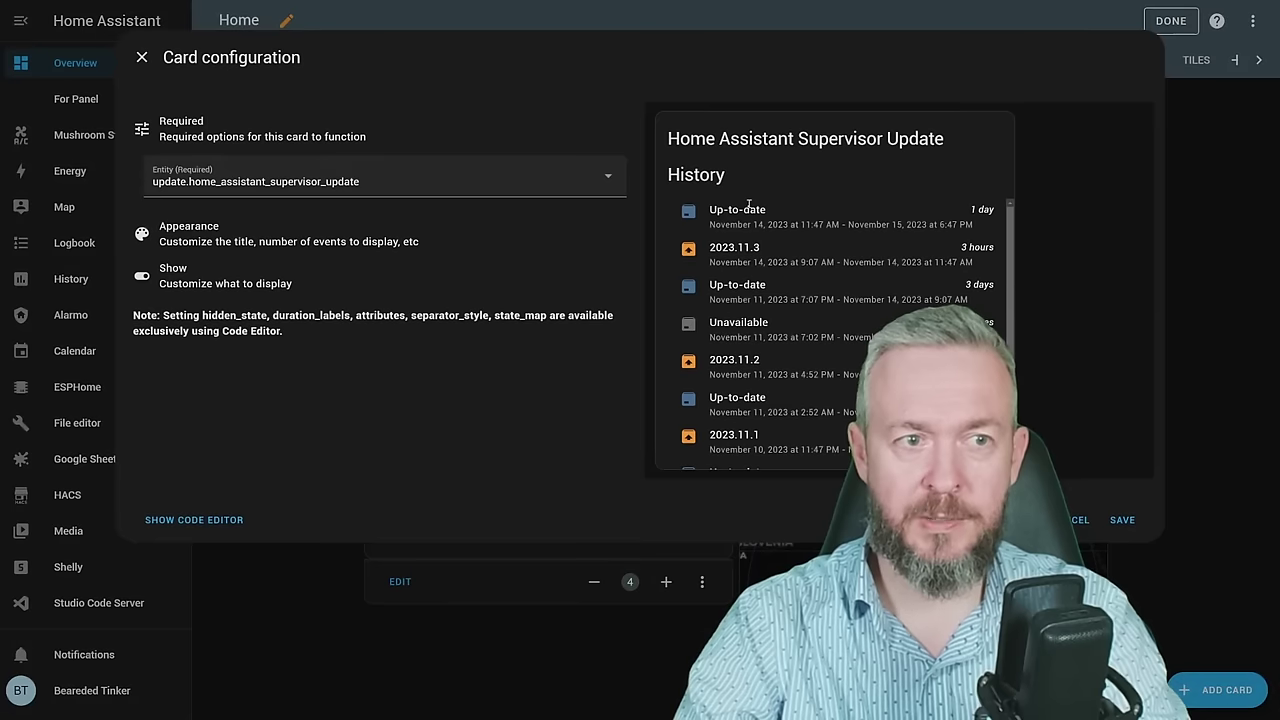
# Set the card's entity to binary_sensor.motion_sensor_b393_motion_detected.
pyautogui.click(343, 178)
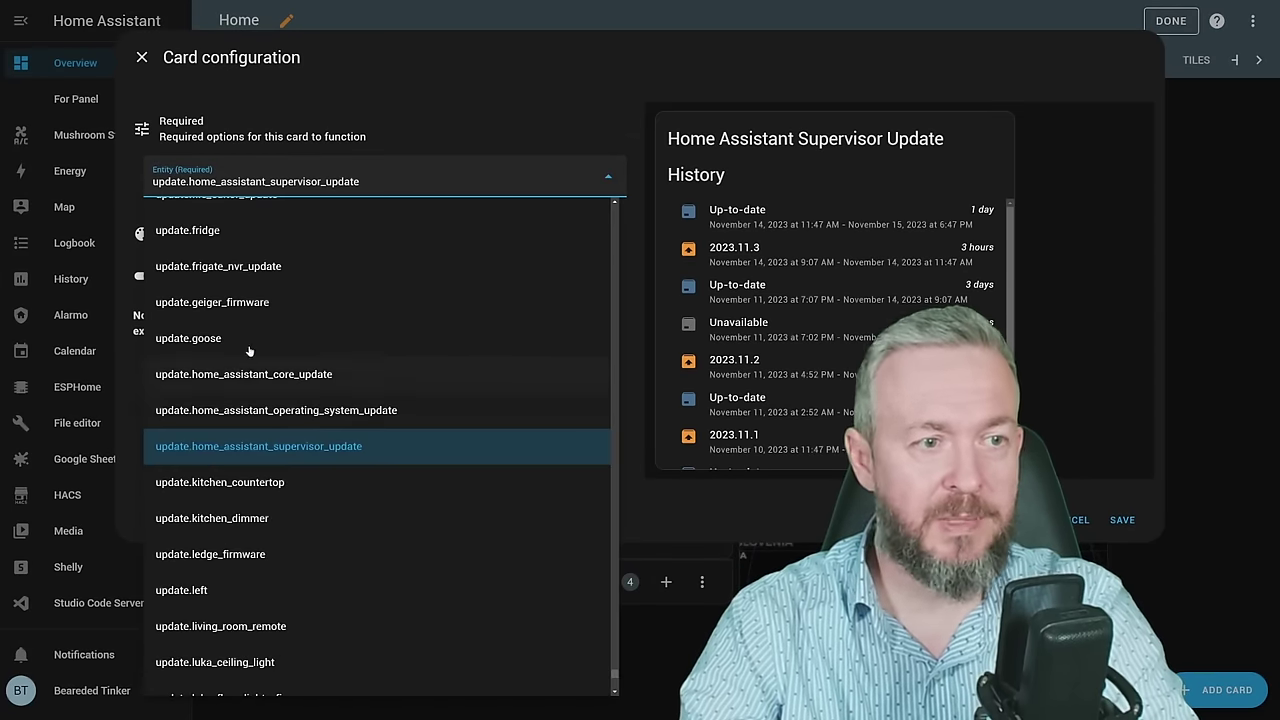
pyautogui.moveTo(614, 670); pyautogui.dragTo(588, 250)
pyautogui.click(380, 337)
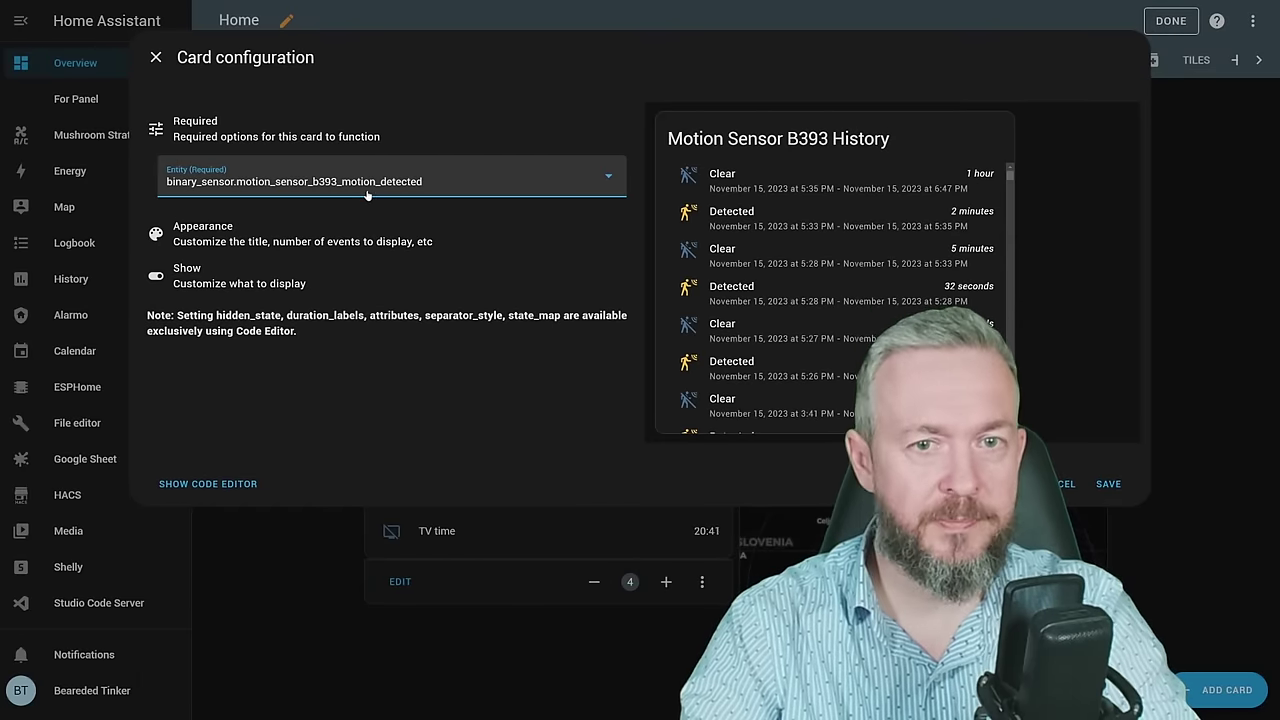
# Title the card 'Motion in kitchen' with 1 day of history and a maximum of 7 events.
pyautogui.click(266, 230)
pyautogui.write('Motion in kitchen')
pyautogui.click(298, 284)
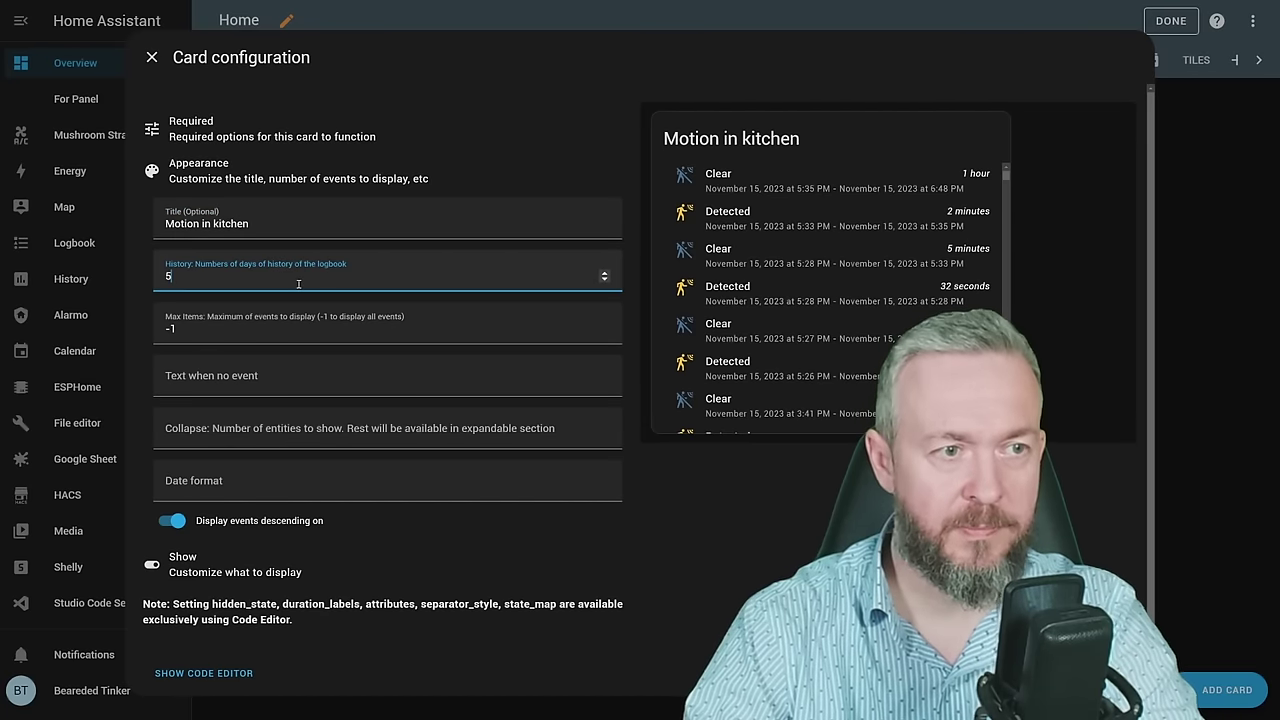
pyautogui.press('BackSpace')
pyautogui.write('1')
pyautogui.click(361, 326)
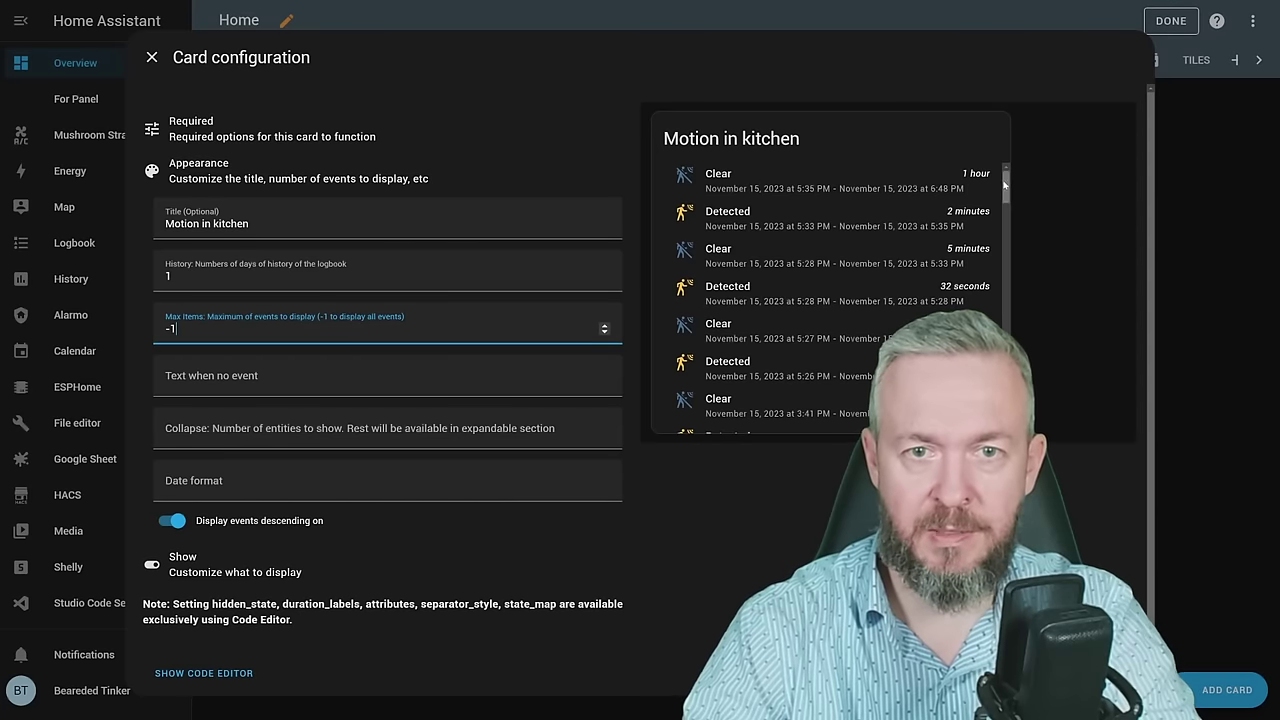
pyautogui.moveTo(1004, 183)
pyautogui.mouseDown()
pyautogui.moveTo(1004, 240)
pyautogui.moveTo(1004, 183)
pyautogui.mouseUp()
pyautogui.moveTo(185, 329); pyautogui.dragTo(137, 331)
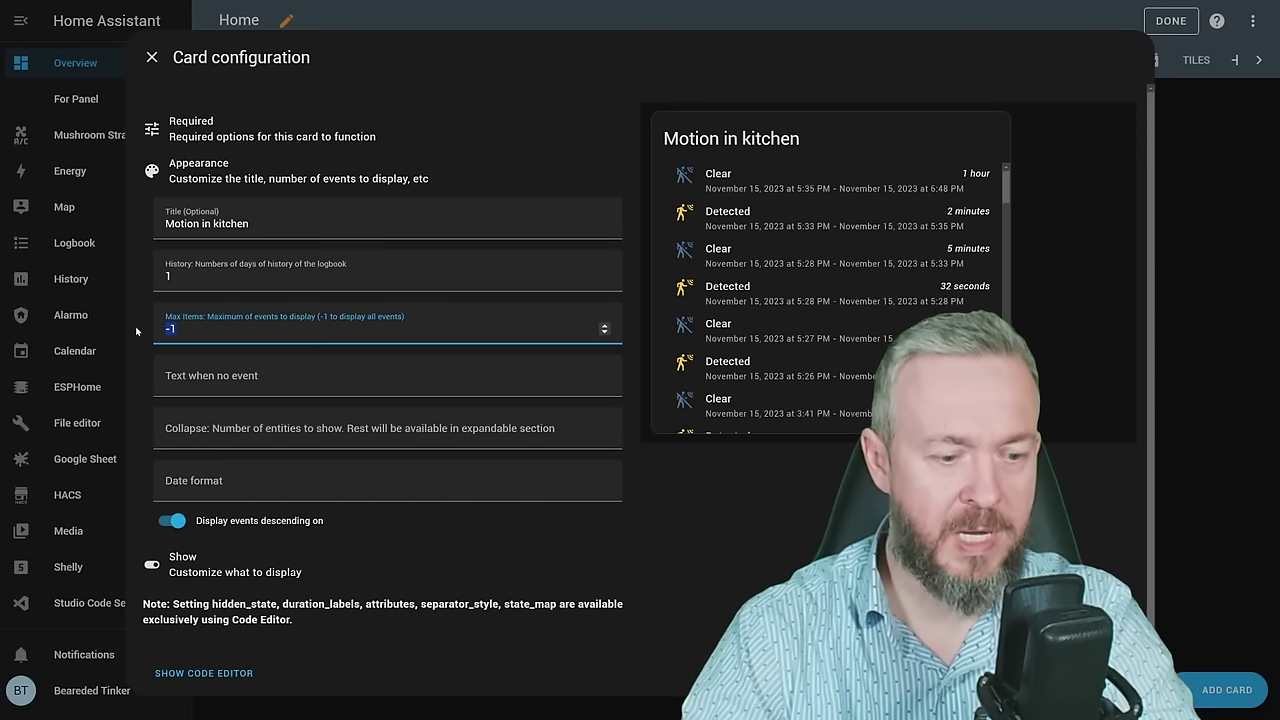
pyautogui.write('7')
pyautogui.click(646, 356)
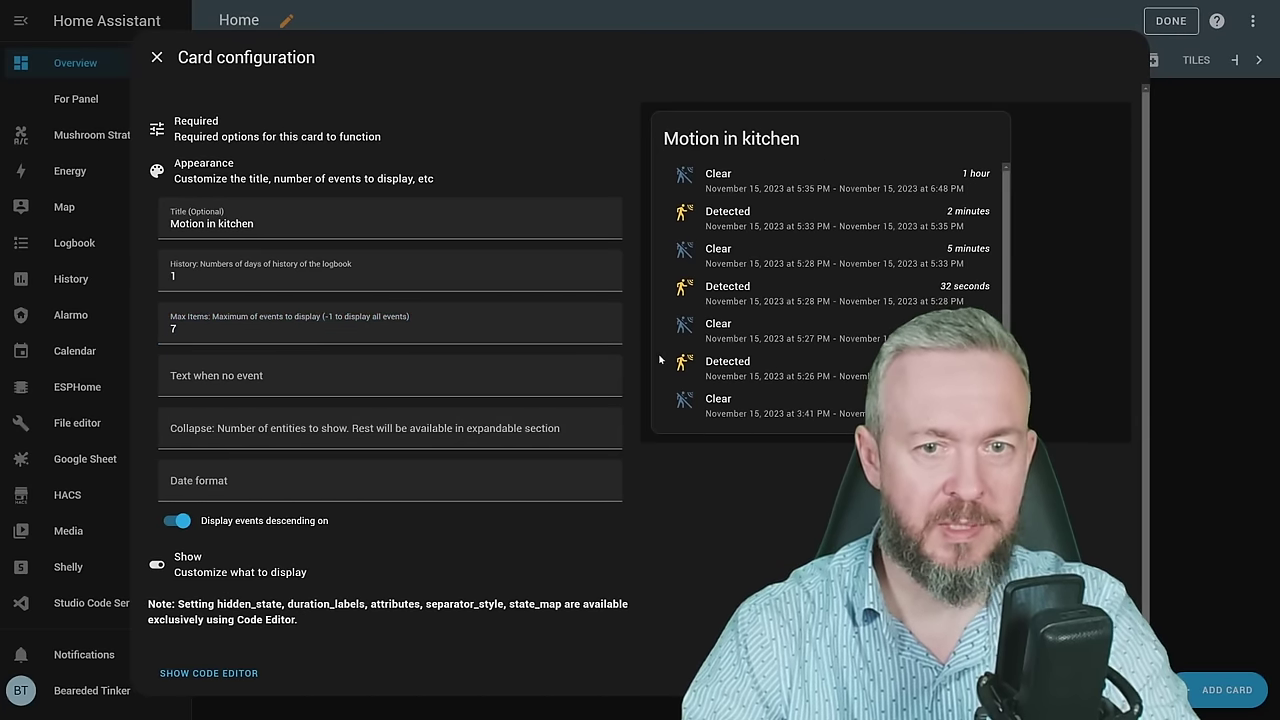
# Set the no-event text to 'No', collapse after 3 events, and toggle the descending event order.
pyautogui.click(297, 372)
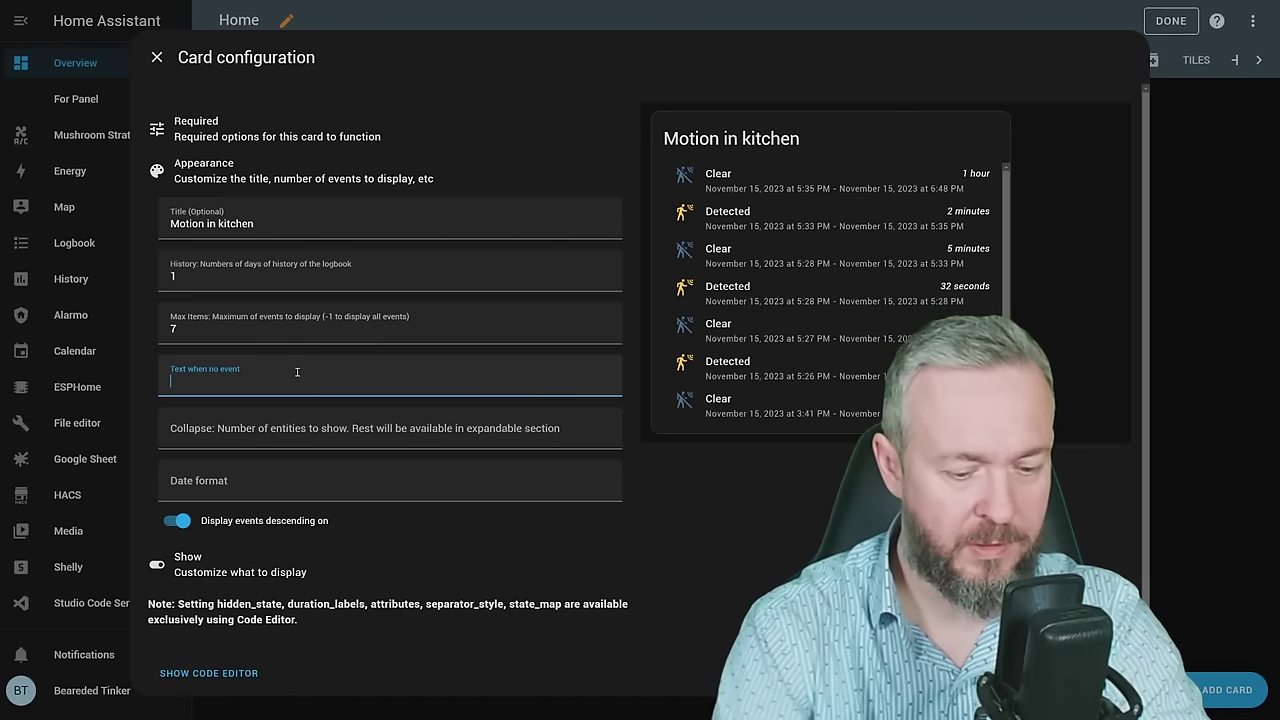
pyautogui.write('No event in log')
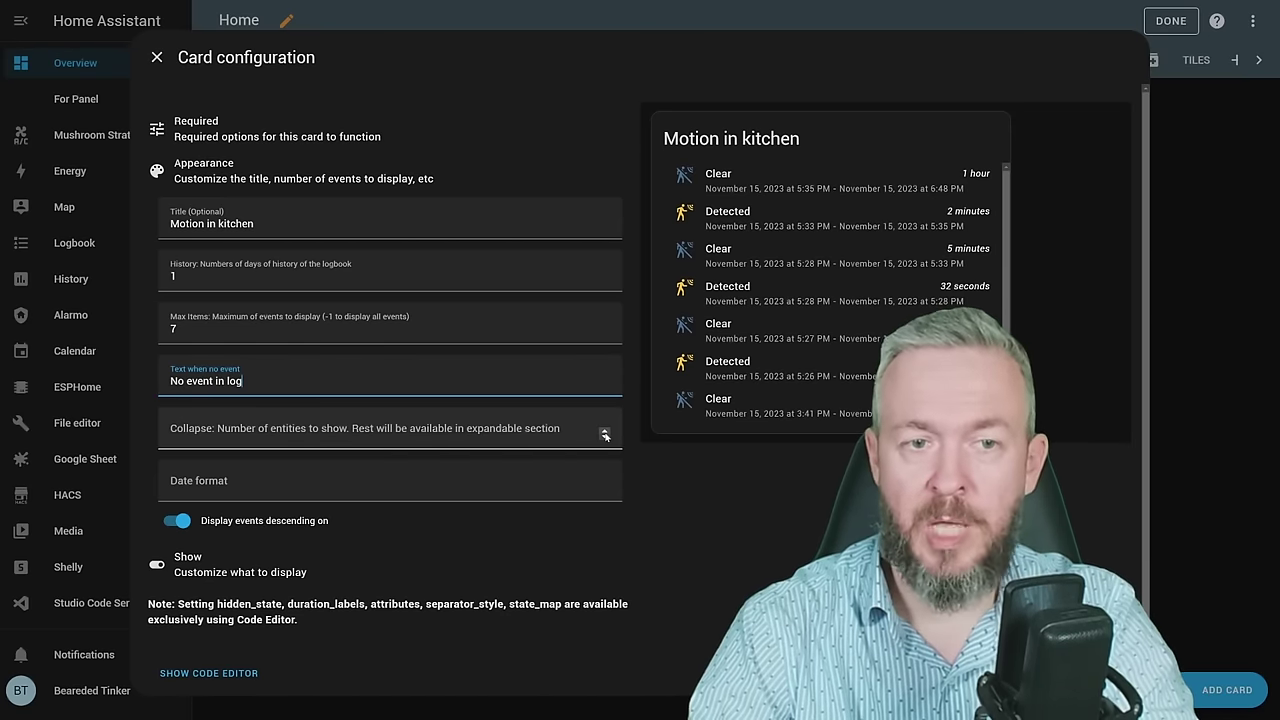
pyautogui.tripleClick(604, 432)
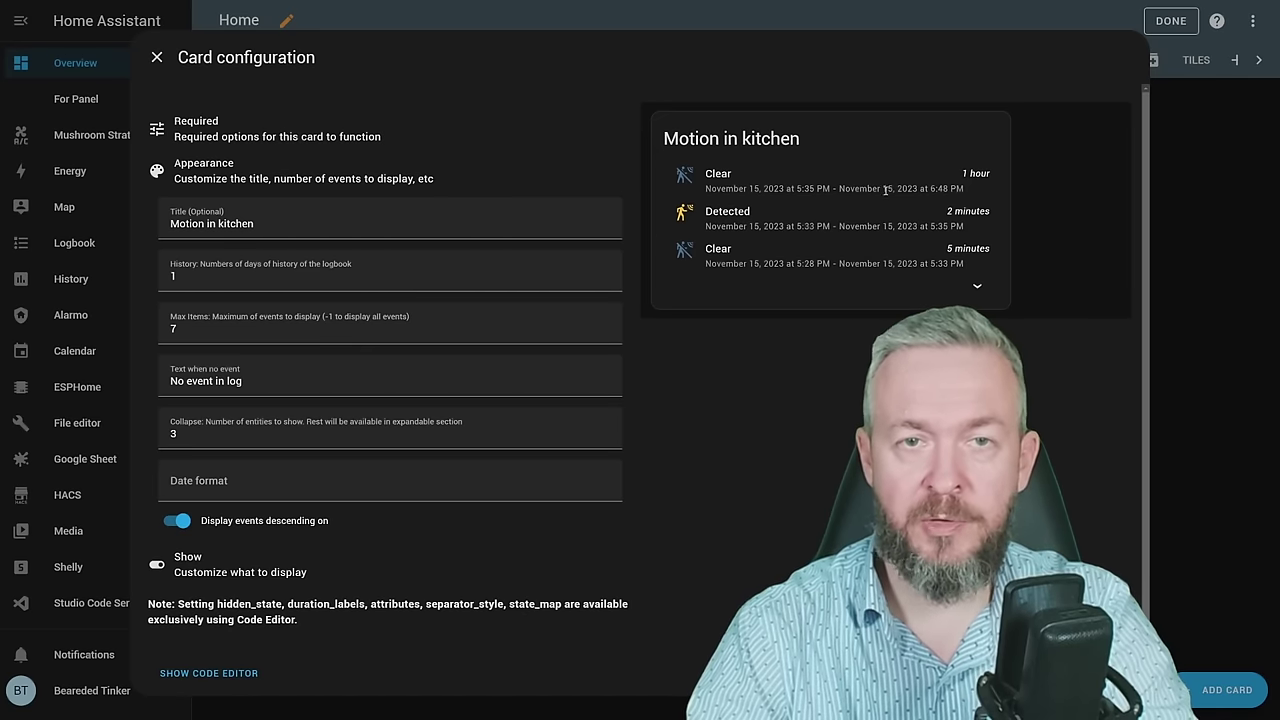
pyautogui.click(975, 290)
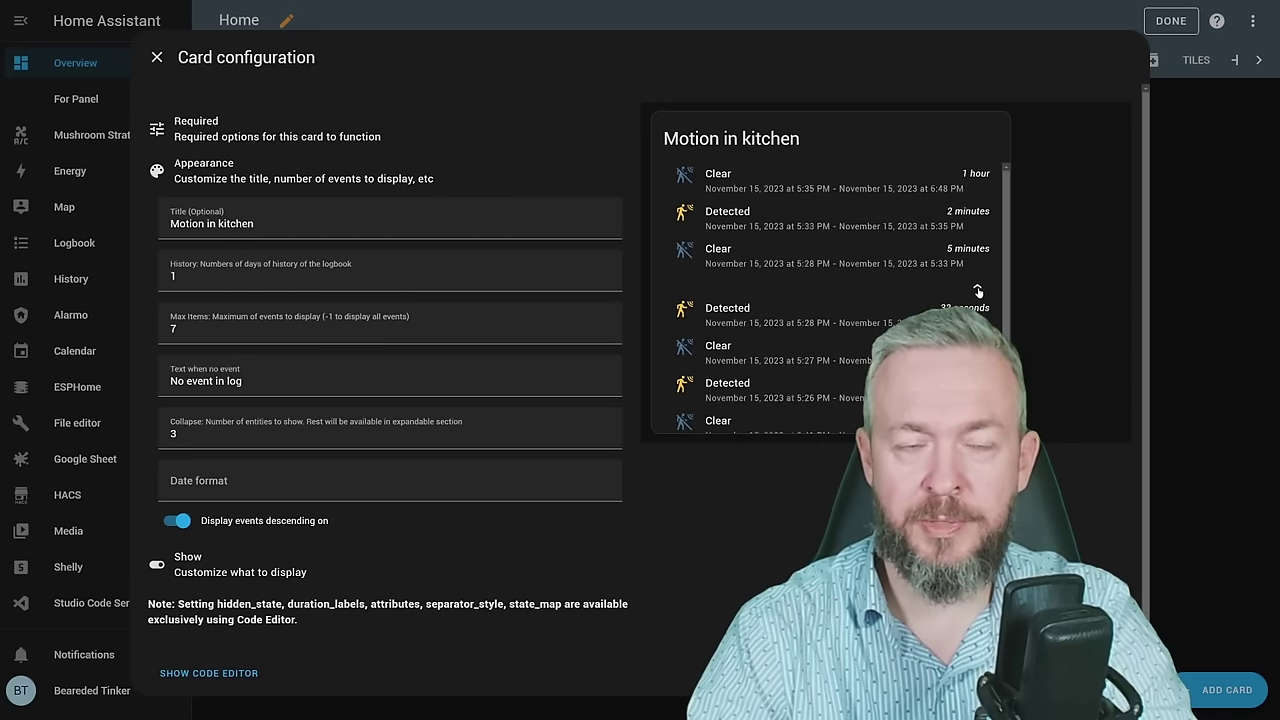
pyautogui.click(978, 290)
pyautogui.click(372, 478)
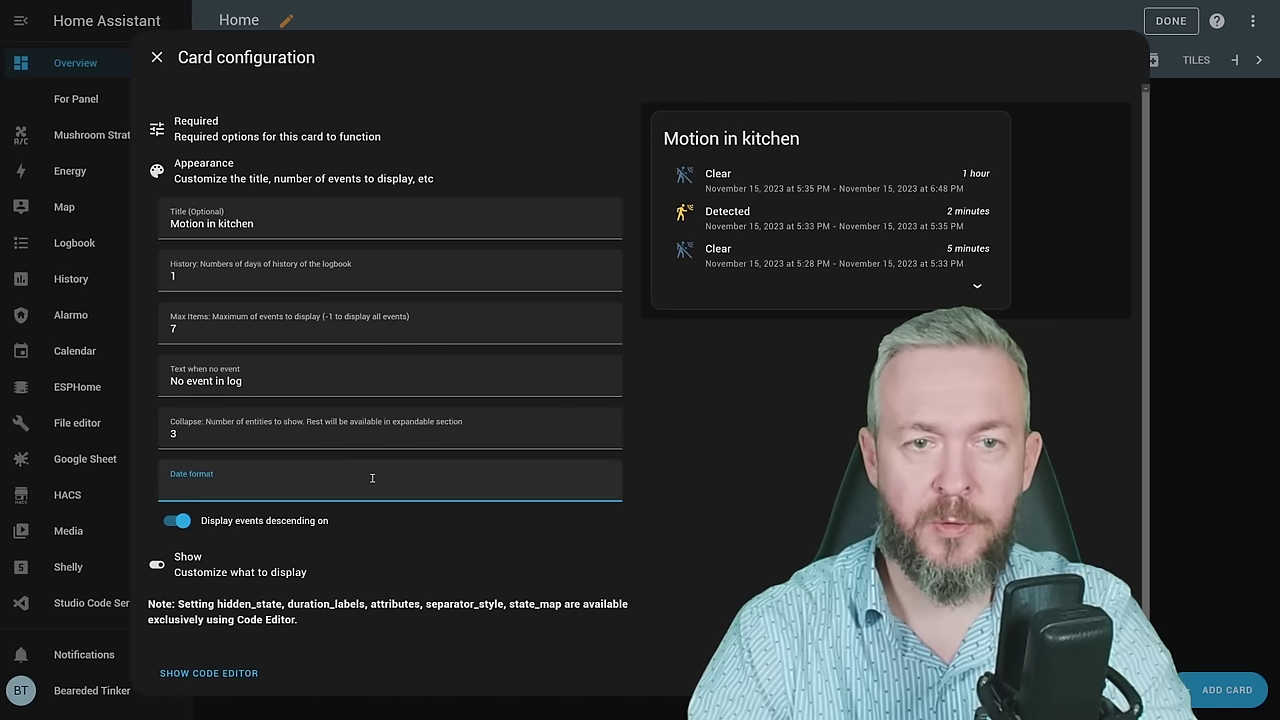
pyautogui.click(175, 509)
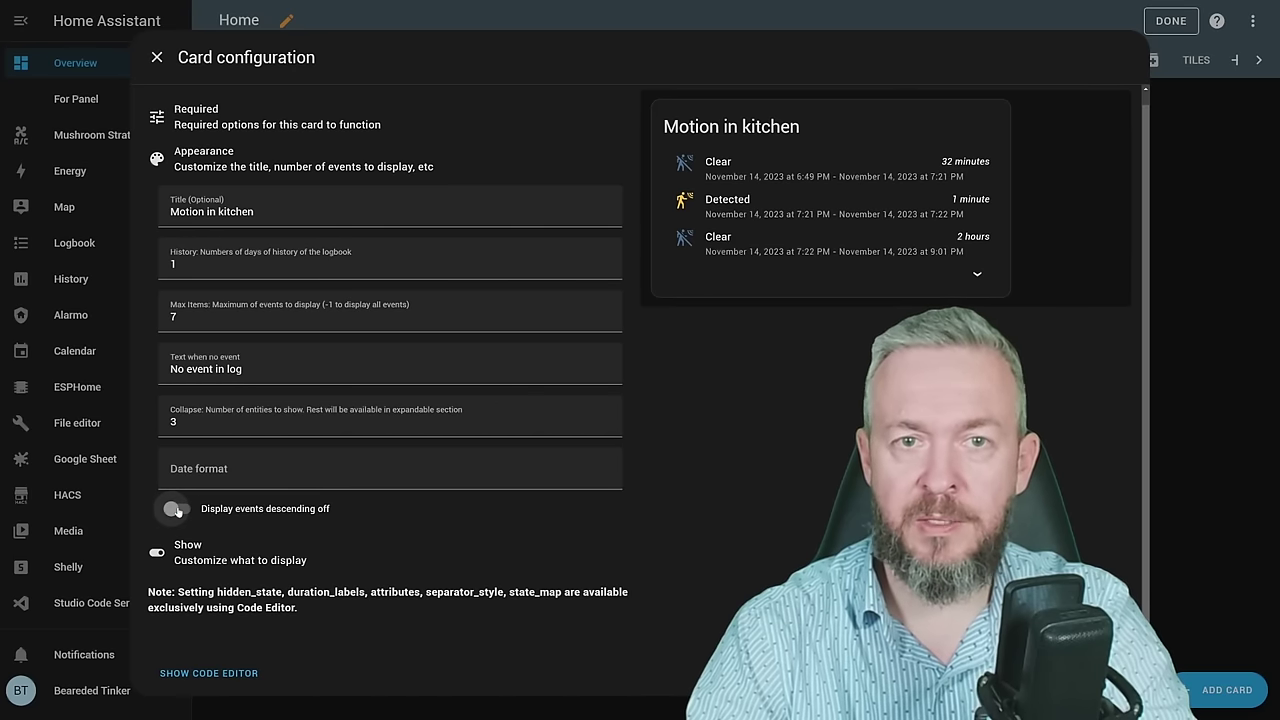
pyautogui.click(175, 509)
# Restore ascending event order, then try separators and custom logs, leaving both off.
pyautogui.click(175, 509)
pyautogui.click(165, 552)
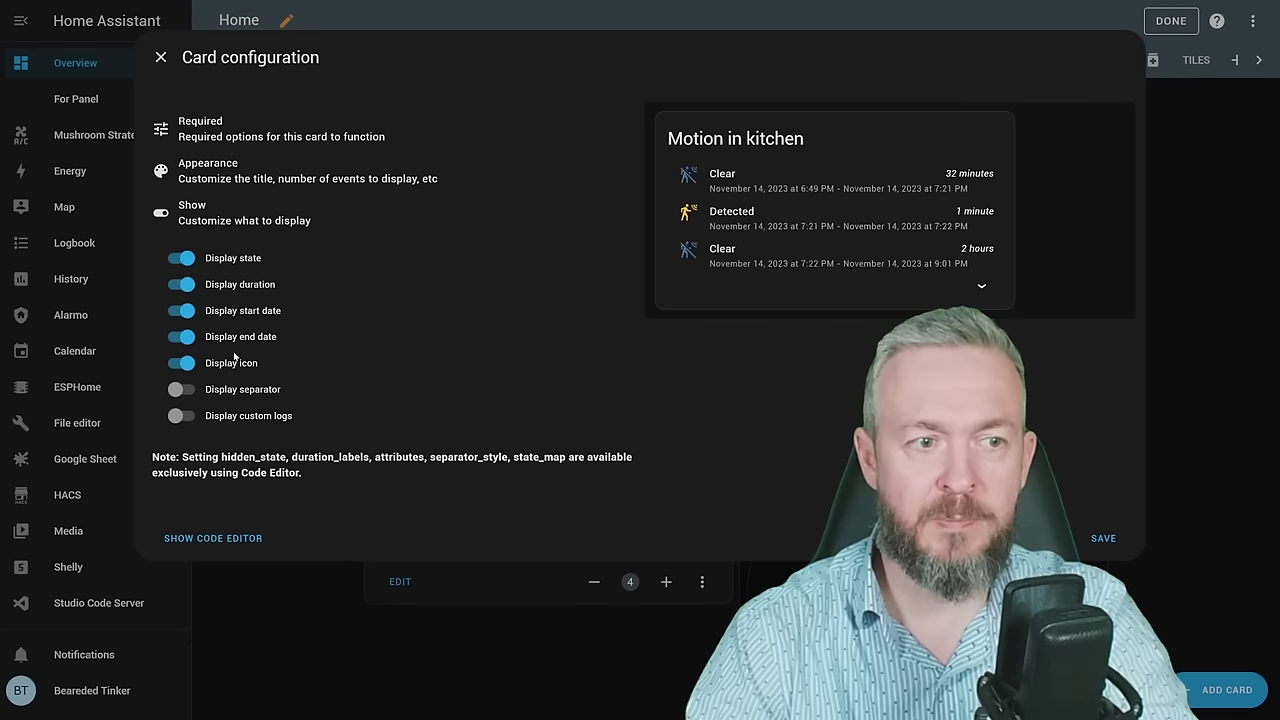
pyautogui.click(181, 389)
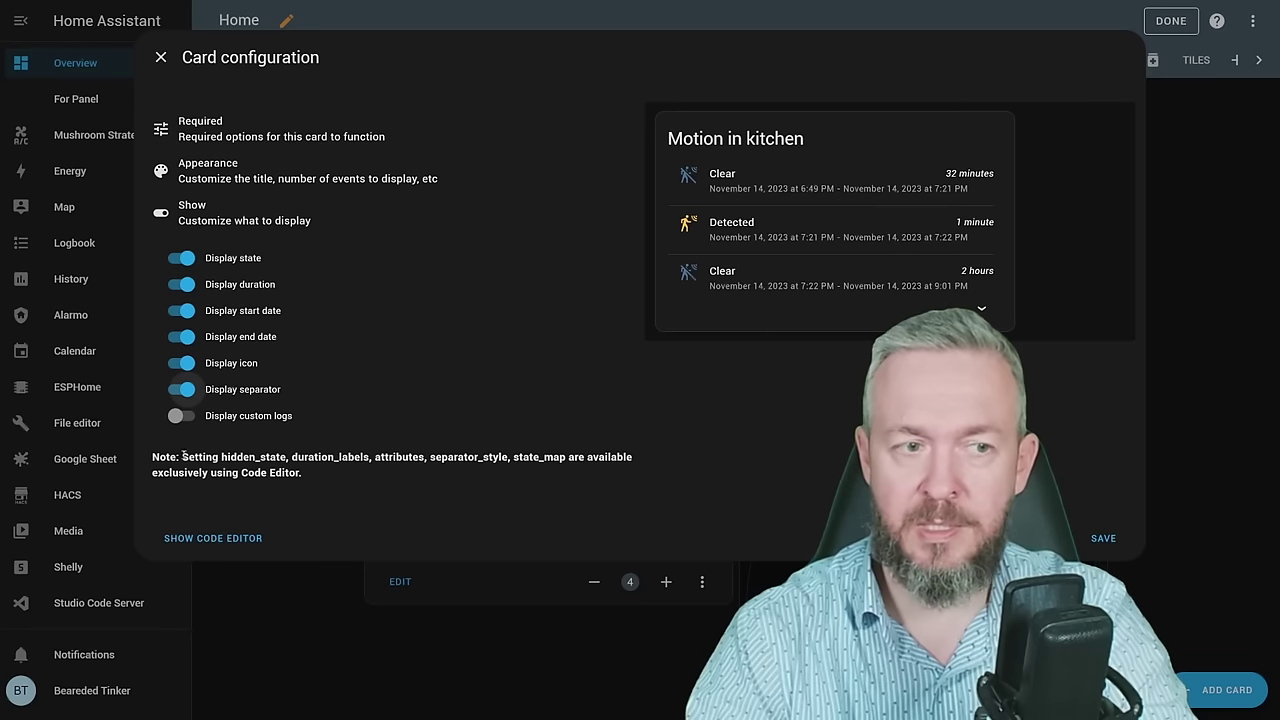
pyautogui.click(184, 390)
pyautogui.click(186, 414)
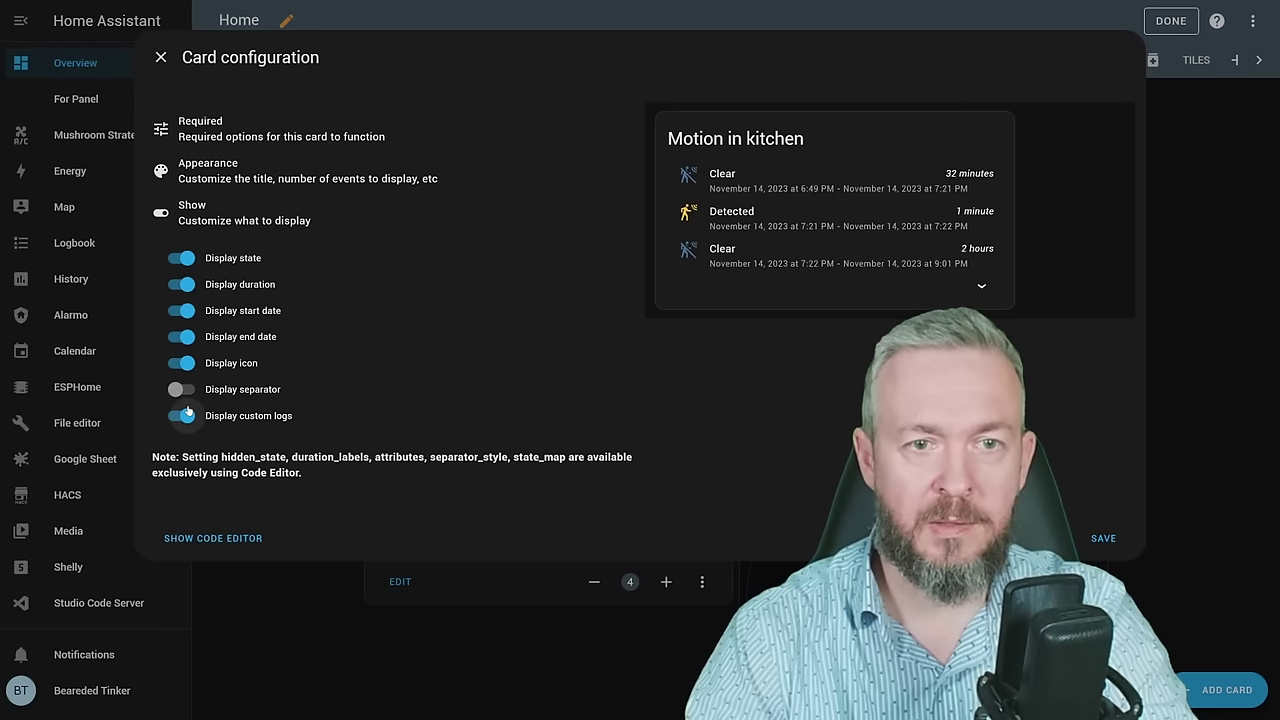
pyautogui.click(186, 414)
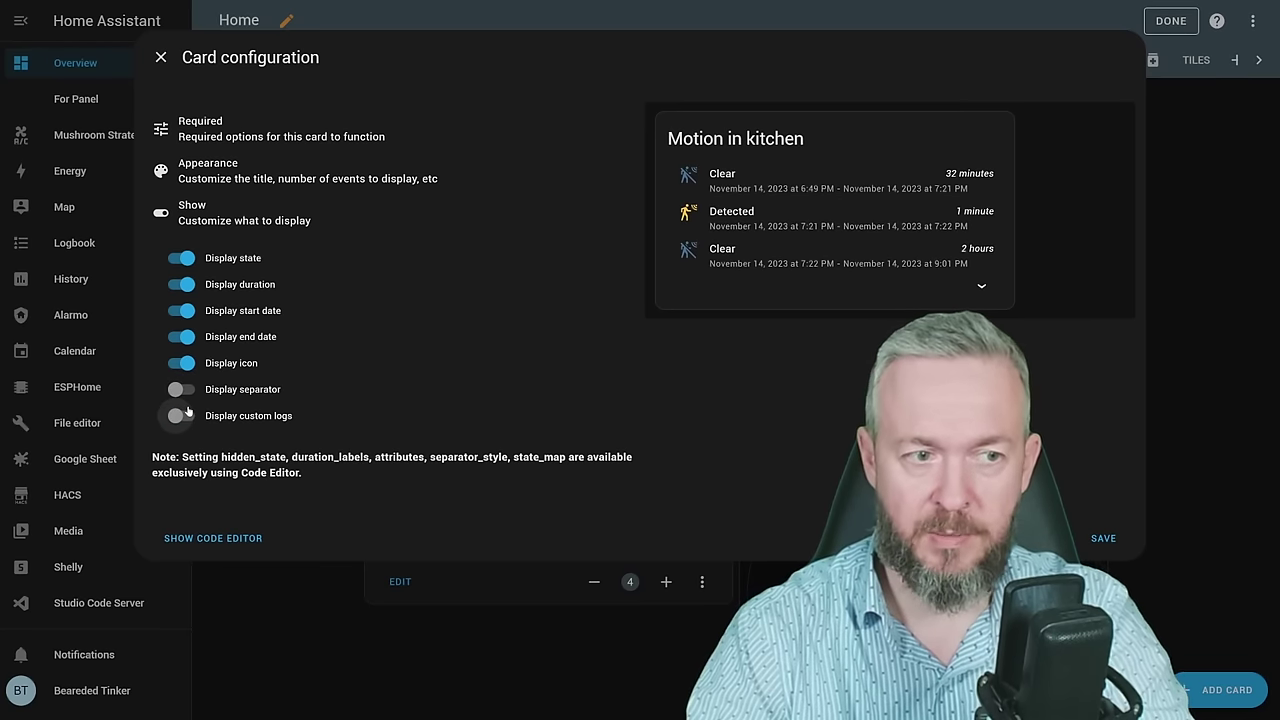
# Save the Motion in kitchen card, star the logbook-card repo, and scroll its README.
pyautogui.click(1100, 538)
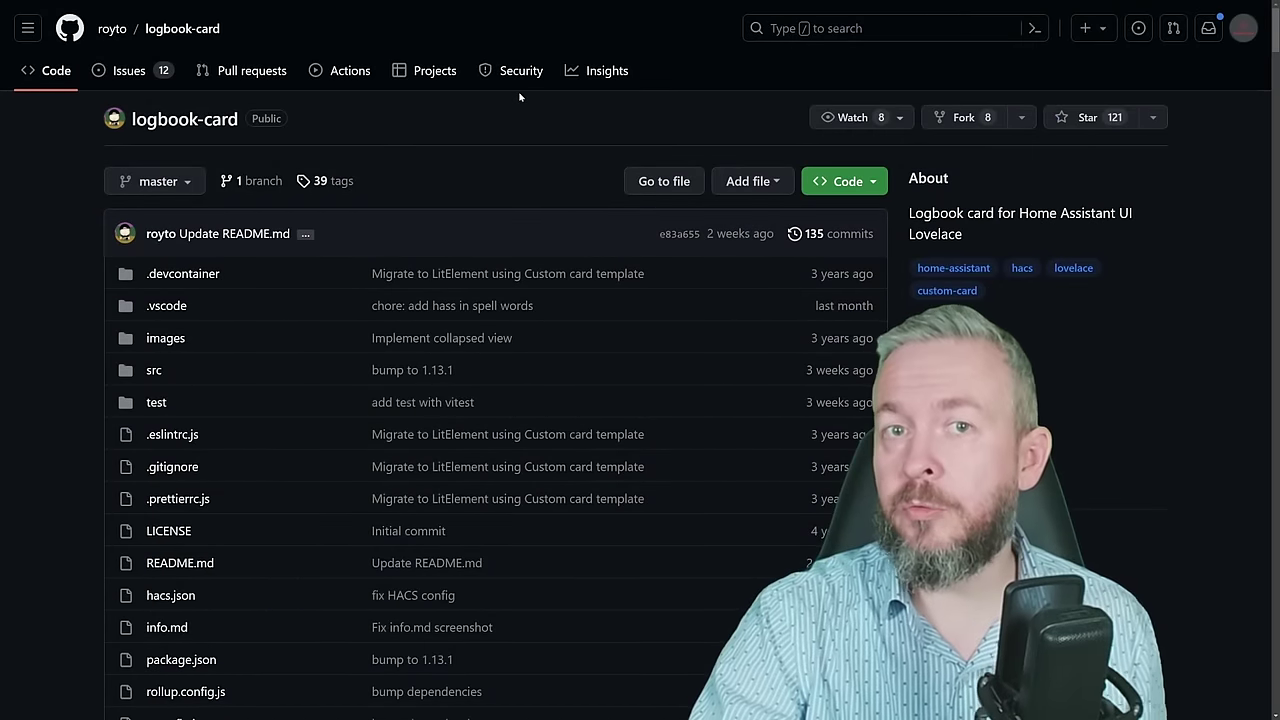
pyautogui.click(1070, 117)
pyautogui.moveTo(92, 38)
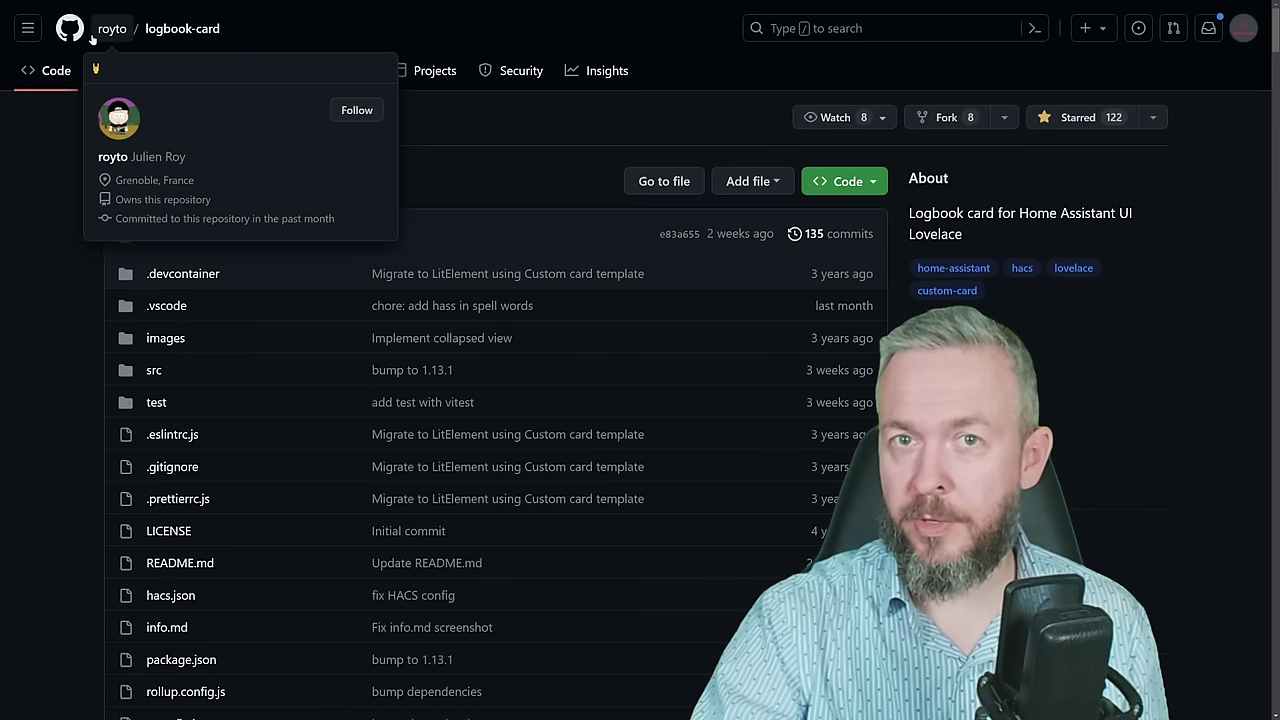
pyautogui.moveTo(1274, 22); pyautogui.dragTo(1261, 476)
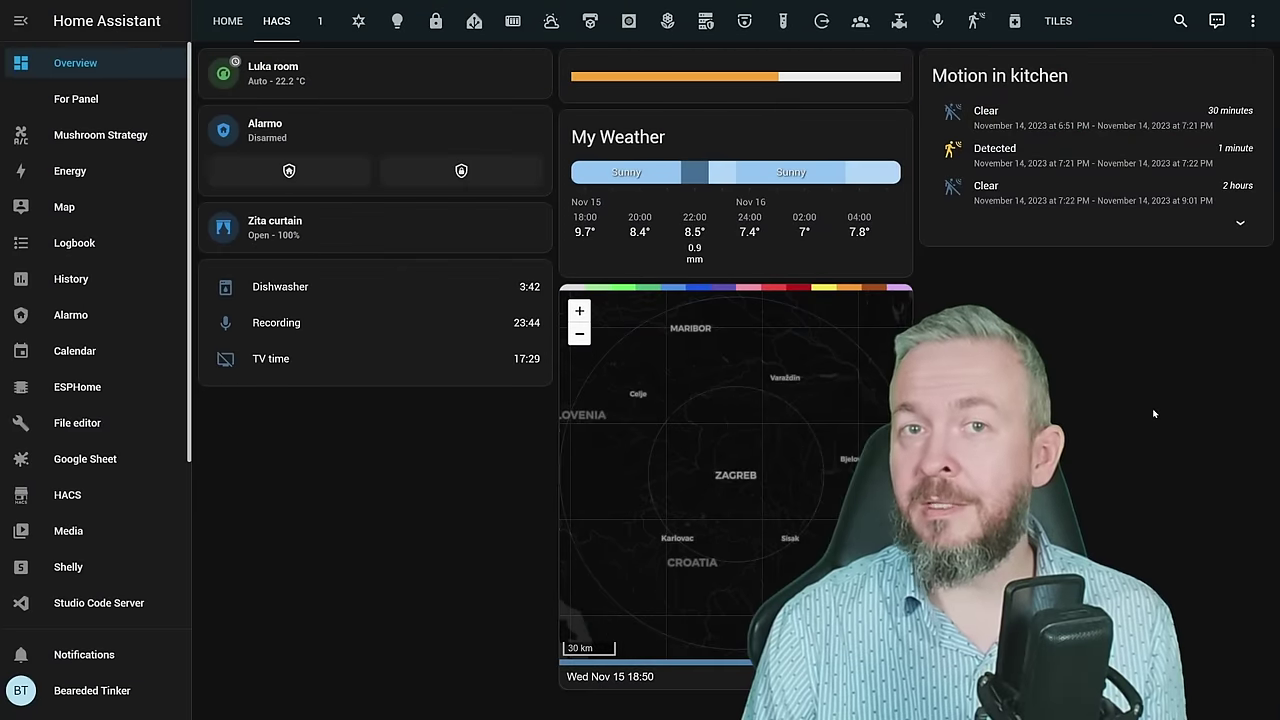